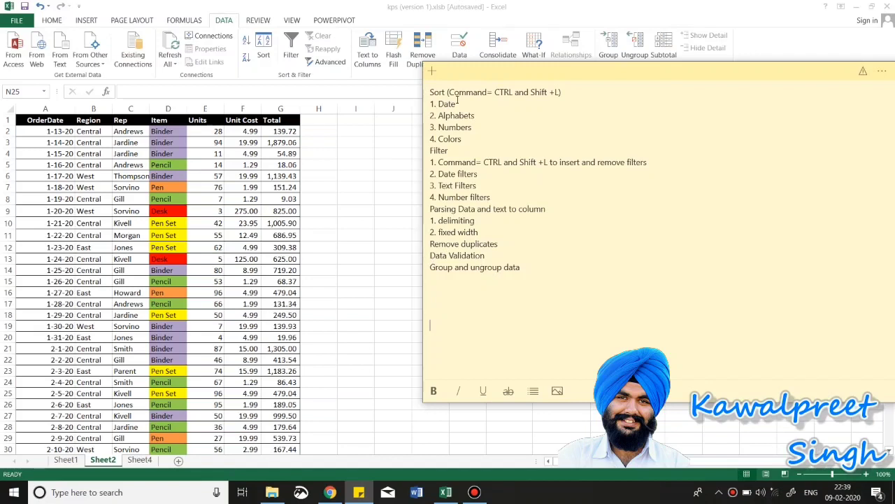
Step: Nudge the Sticky Notes window to the right and bring the Excel order sheet forward
{"action": "left_click_drag", "start_coordinate": [485, 73], "coordinate": [519, 74]}
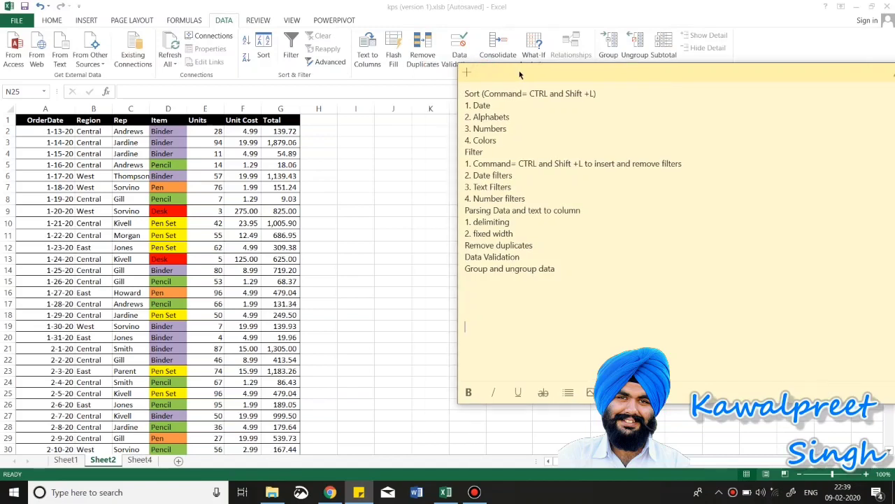
{"action": "left_click", "coordinate": [121, 132]}
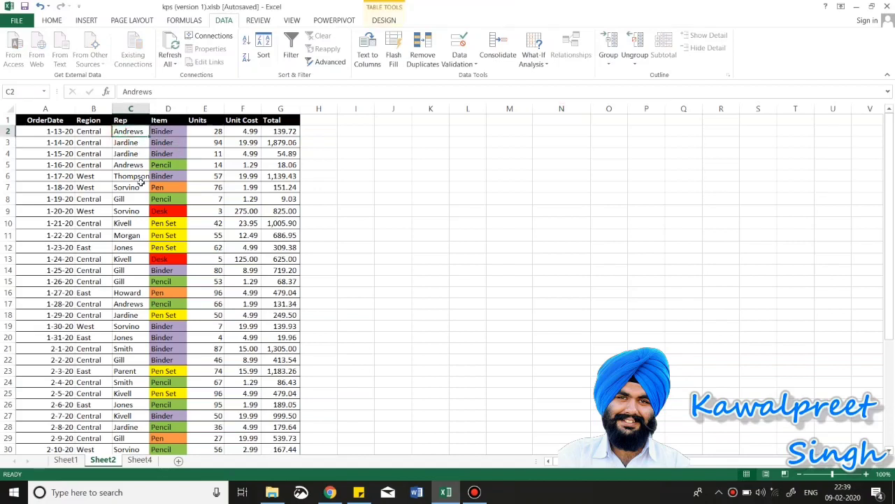
Step: Turn on filtering for the sales table with Ctrl+Shift+L, checking the notes list
{"action": "key", "text": "ctrl+shift+l"}
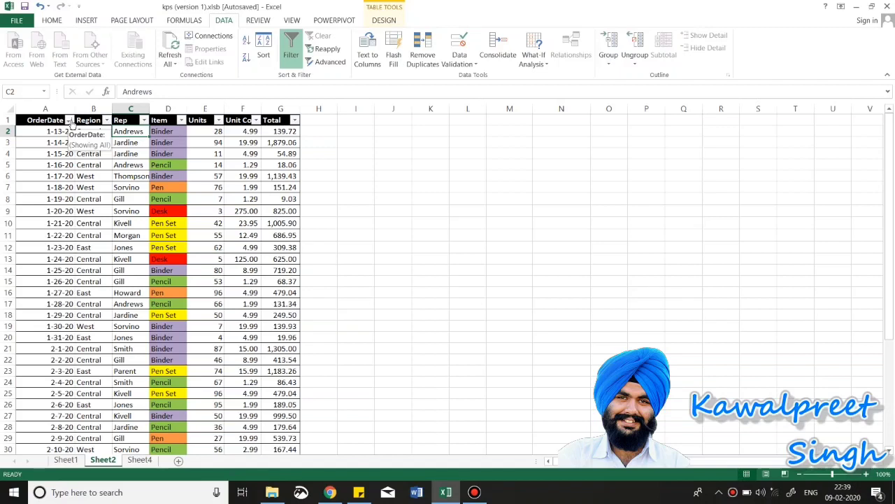
{"action": "key", "text": "ctrl+shift+l"}
{"action": "key", "text": "ctrl+shift+l"}
{"action": "key", "text": "ctrl+shift+l"}
{"action": "key", "text": "ctrl+shift+l"}
{"action": "key", "text": "ctrl+shift+l"}
{"action": "key", "text": "ctrl+shift+l"}
{"action": "key", "text": "ctrl+shift+l"}
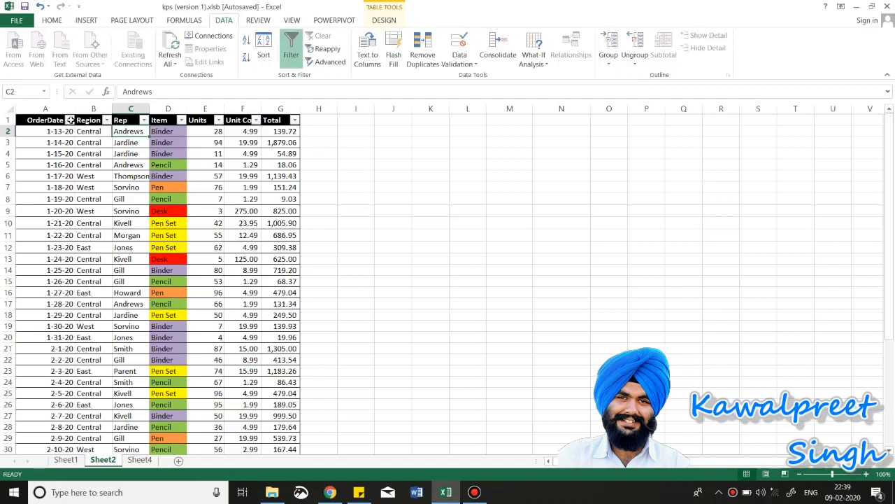
{"action": "key", "text": "ctrl+shift+l"}
{"action": "key", "text": "ctrl+shift+l"}
{"action": "key", "text": "ctrl+shift+l"}
{"action": "key", "text": "alt+Tab"}
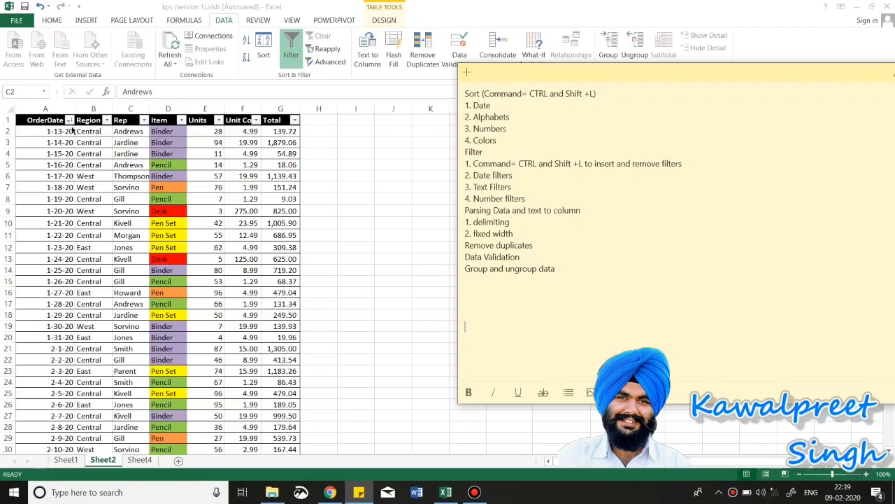
{"action": "key", "text": "alt+Tab"}
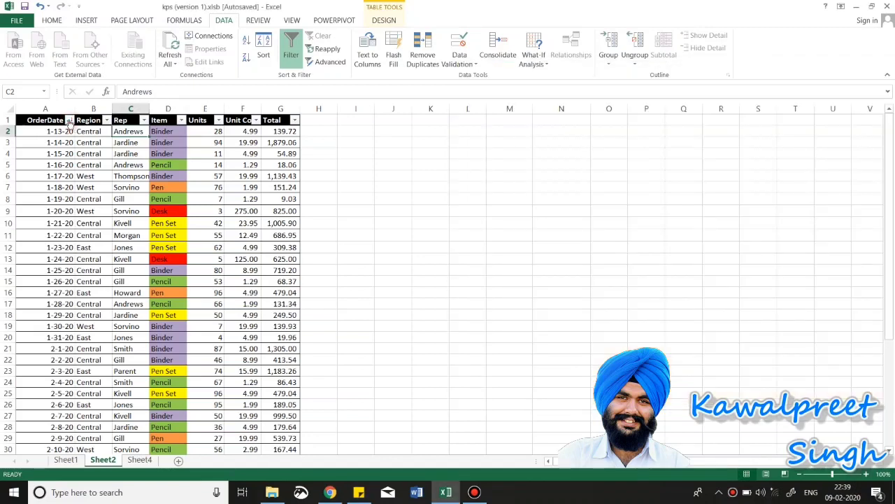
Step: Sort the sales table by OrderDate, oldest to newest
{"action": "left_click", "coordinate": [69, 121]}
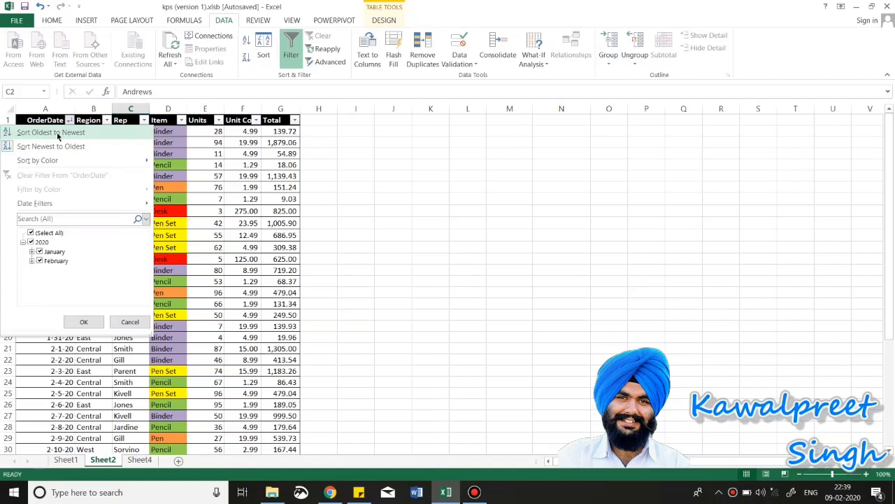
{"action": "left_click", "coordinate": [58, 134]}
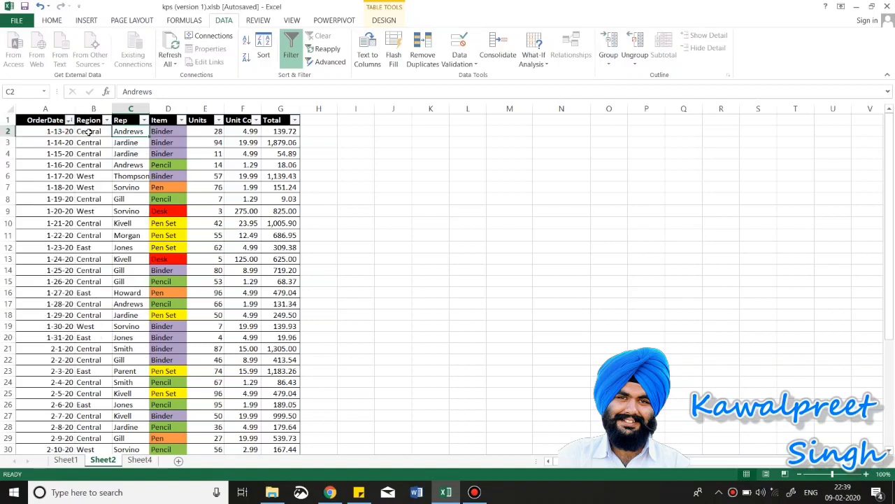
{"action": "key", "text": "alt+Tab"}
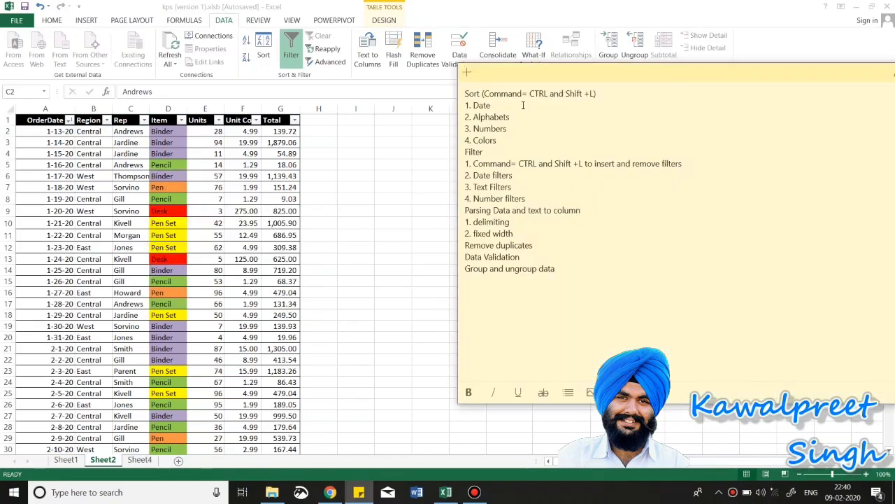
Step: Delete the finished sort and date lines from the sticky note
{"action": "left_click_drag", "start_coordinate": [522, 105], "coordinate": [440, 91]}
{"action": "key", "text": "Delete"}
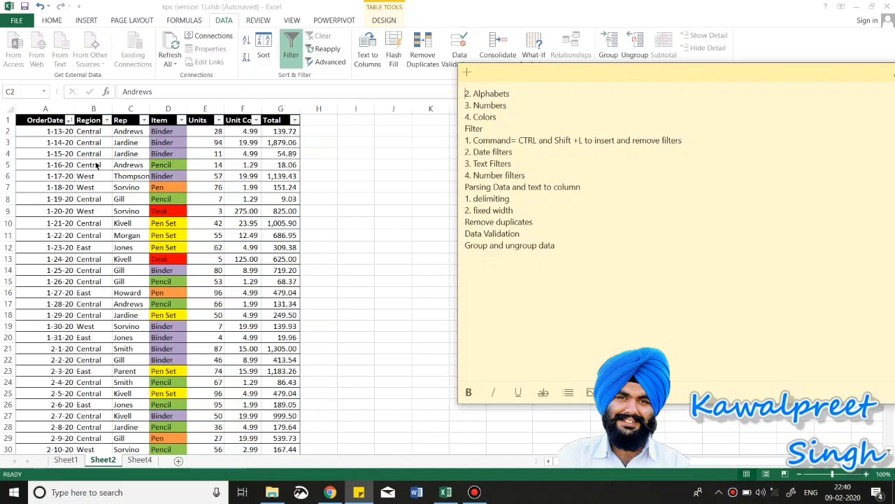
{"action": "key", "text": "alt+Tab"}
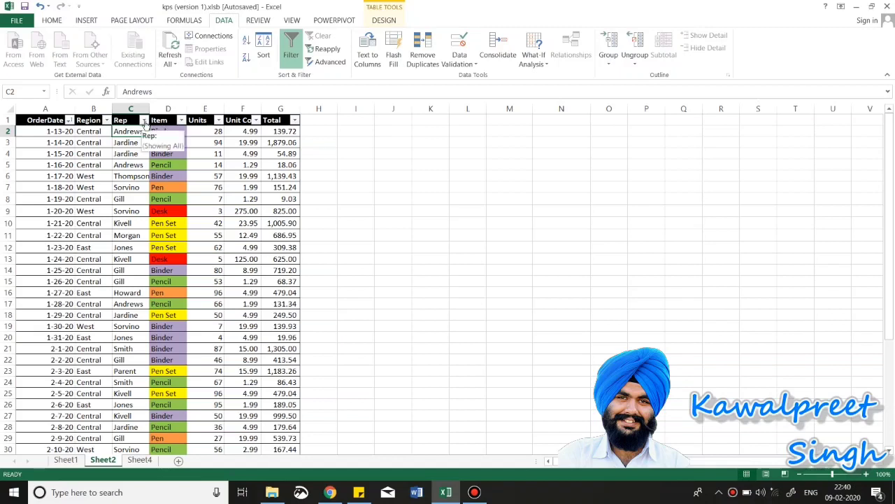
Step: Sort the table by Rep from A to Z and check the Gill and Kivell rows
{"action": "left_click", "coordinate": [144, 120]}
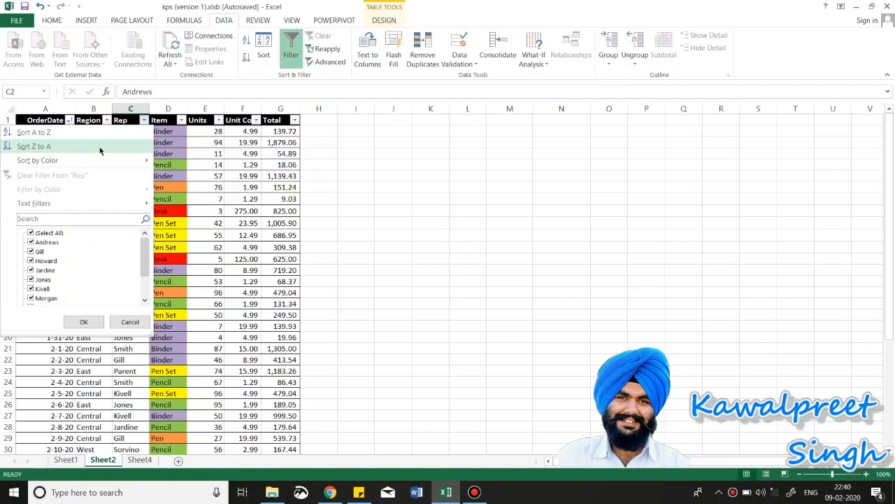
{"action": "left_click", "coordinate": [34, 132]}
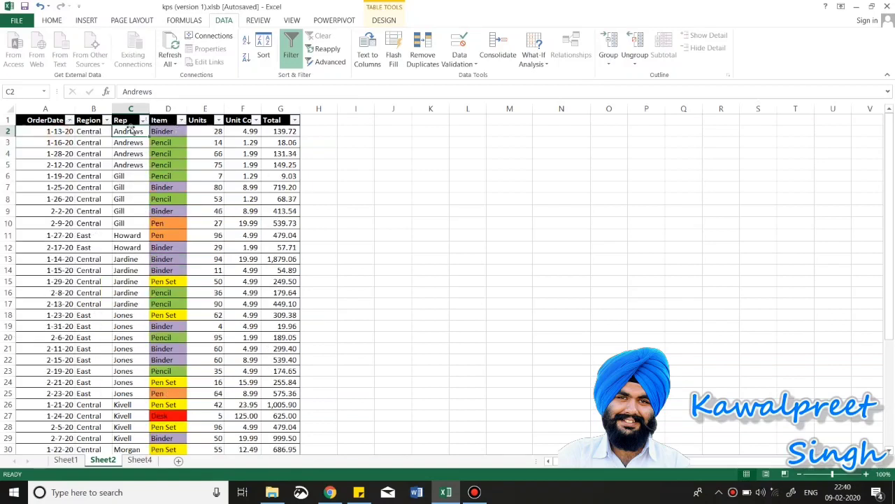
{"action": "left_click", "coordinate": [131, 201]}
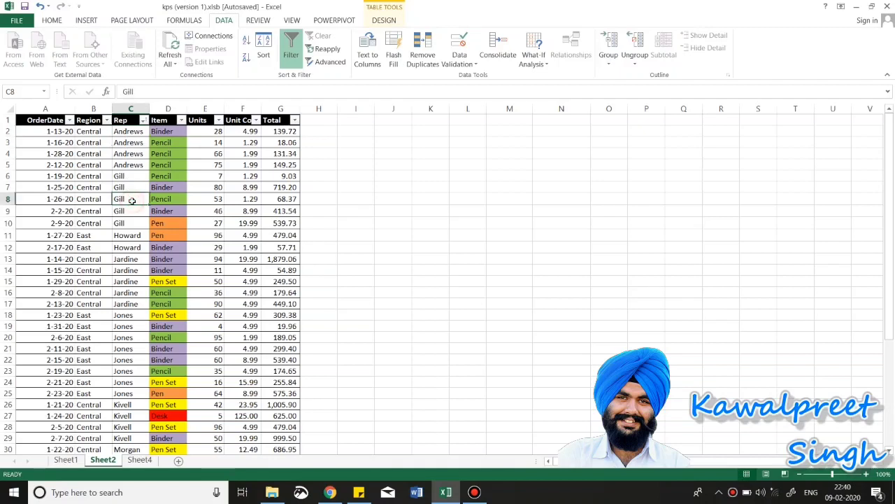
{"action": "key", "text": "Down"}
{"action": "key", "text": "Down"}
{"action": "key", "text": "Down"}
{"action": "key", "text": "Down"}
{"action": "key", "text": "Down"}
{"action": "key", "text": "Down"}
{"action": "key", "text": "Down"}
{"action": "key", "text": "Down"}
{"action": "key", "text": "Down"}
{"action": "key", "text": "Down"}
{"action": "key", "text": "Down"}
{"action": "key", "text": "Down"}
{"action": "key", "text": "Down"}
{"action": "key", "text": "Down"}
{"action": "key", "text": "Down"}
{"action": "key", "text": "Down"}
{"action": "key", "text": "Down"}
{"action": "key", "text": "Down"}
{"action": "key", "text": "Down"}
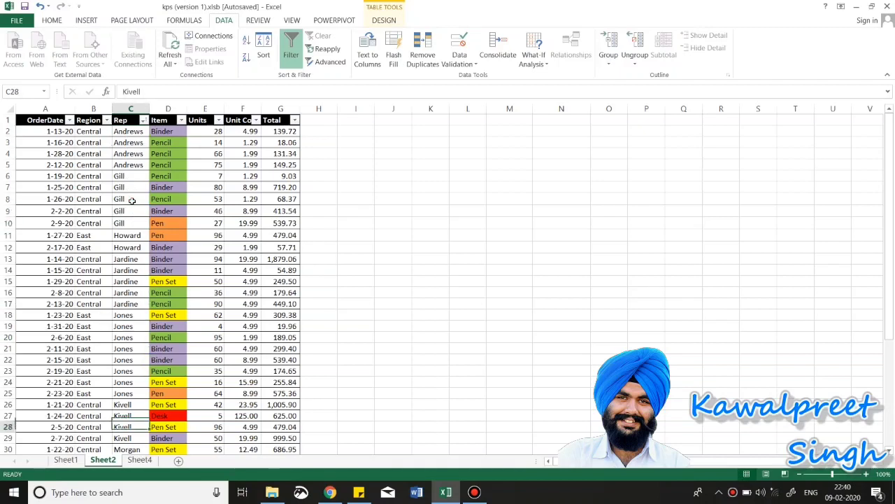
{"action": "key", "text": "Up"}
{"action": "key", "text": "Up"}
{"action": "key", "text": "Up"}
{"action": "key", "text": "Up"}
{"action": "key", "text": "Up"}
{"action": "key", "text": "Up"}
{"action": "key", "text": "Up"}
{"action": "key", "text": "Up"}
{"action": "key", "text": "Up"}
{"action": "key", "text": "Up"}
{"action": "key", "text": "Up"}
{"action": "key", "text": "Up"}
{"action": "key", "text": "Up"}
{"action": "key", "text": "Up"}
{"action": "key", "text": "Up"}
{"action": "key", "text": "Up"}
{"action": "key", "text": "Up"}
{"action": "key", "text": "Up"}
{"action": "key", "text": "Up"}
{"action": "key", "text": "Up"}
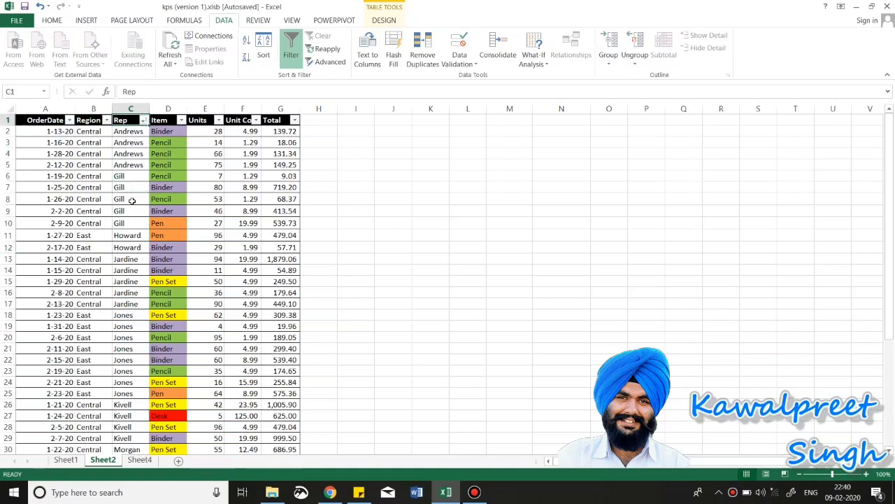
{"action": "key", "text": "alt+Tab"}
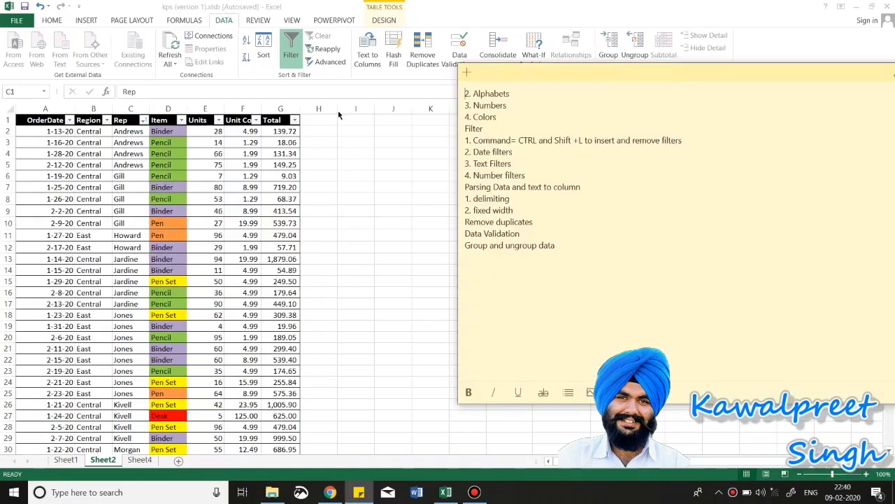
Step: Remove the '2. Alphabets' line from the sticky note
{"action": "left_click_drag", "start_coordinate": [516, 89], "coordinate": [461, 90]}
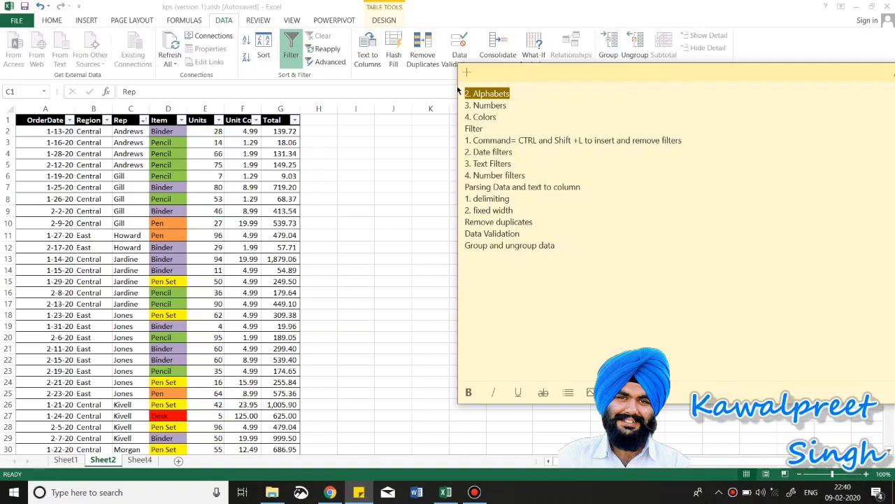
{"action": "key", "text": "BackSpace"}
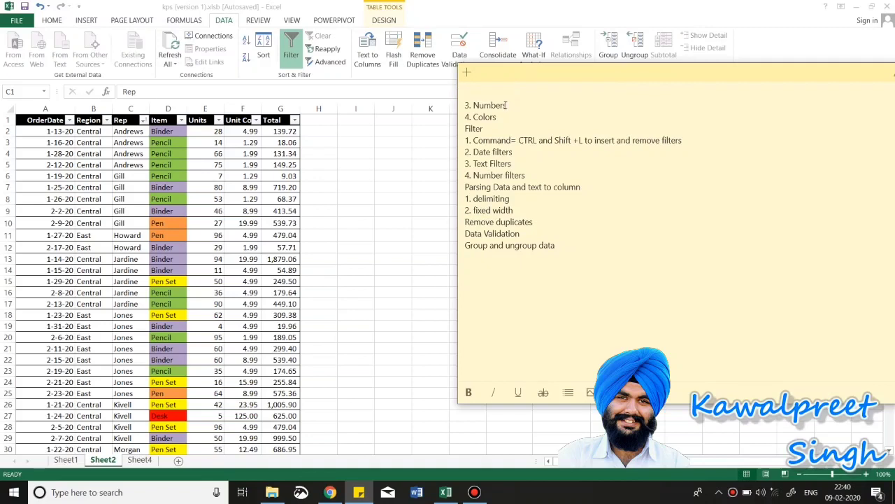
{"action": "left_click", "coordinate": [505, 105]}
{"action": "left_click", "coordinate": [235, 143]}
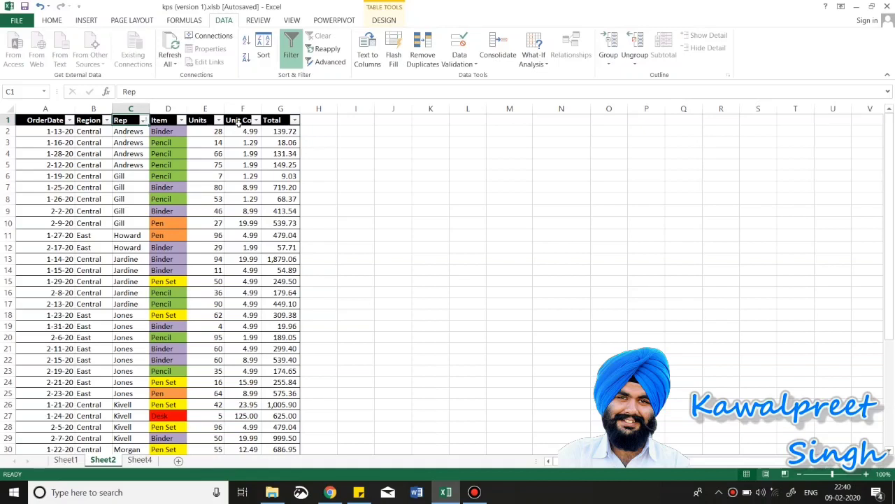
Step: Autofit the Unit Cost column and sort the table by Unit Cost, largest to smallest
{"action": "double_click", "coordinate": [260, 109]}
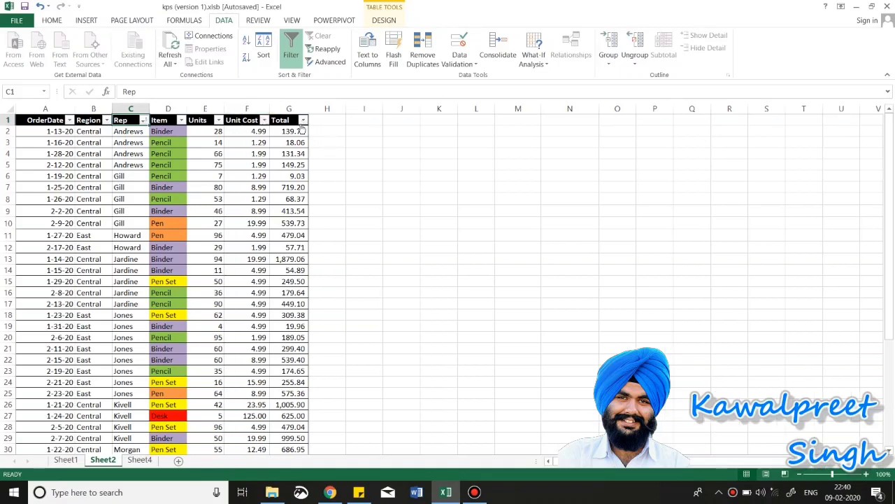
{"action": "left_click", "coordinate": [203, 132]}
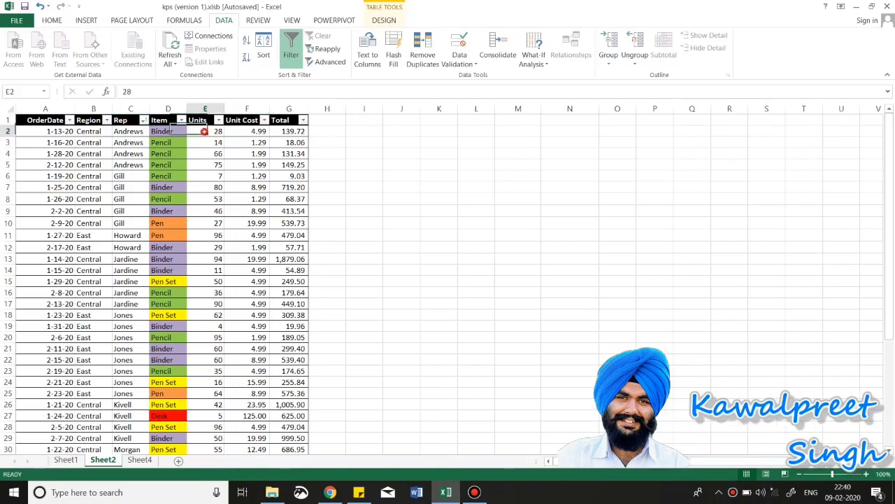
{"action": "left_click_drag", "start_coordinate": [204, 132], "coordinate": [295, 134]}
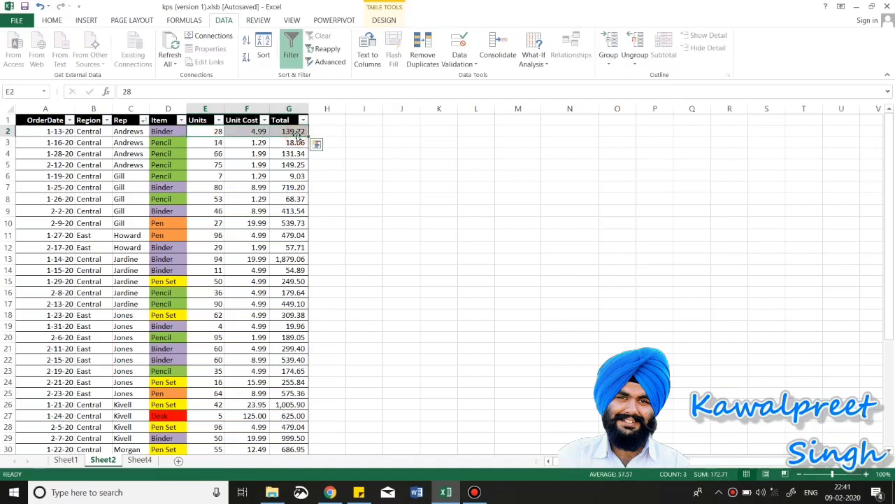
{"action": "left_click", "coordinate": [264, 120]}
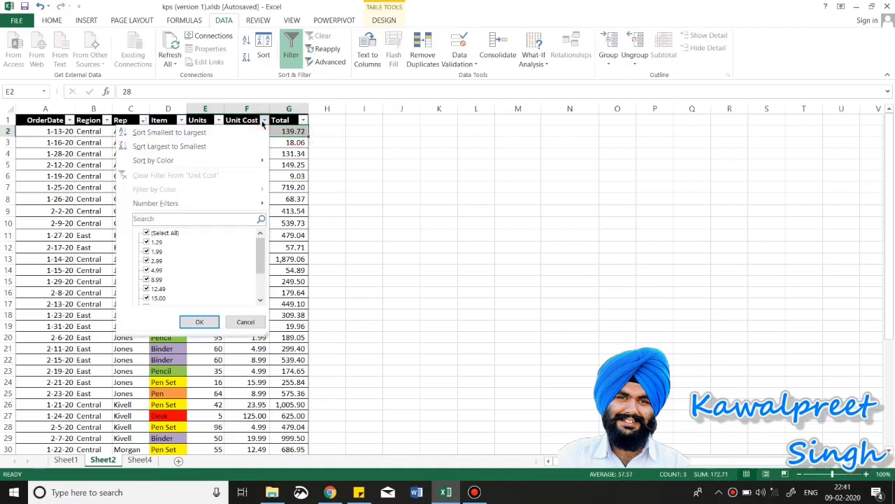
{"action": "left_click", "coordinate": [188, 154]}
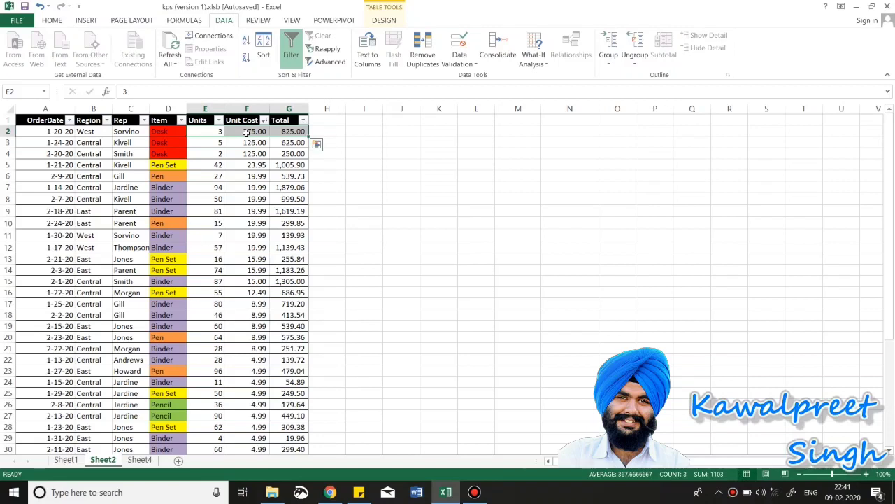
{"action": "left_click", "coordinate": [70, 120]}
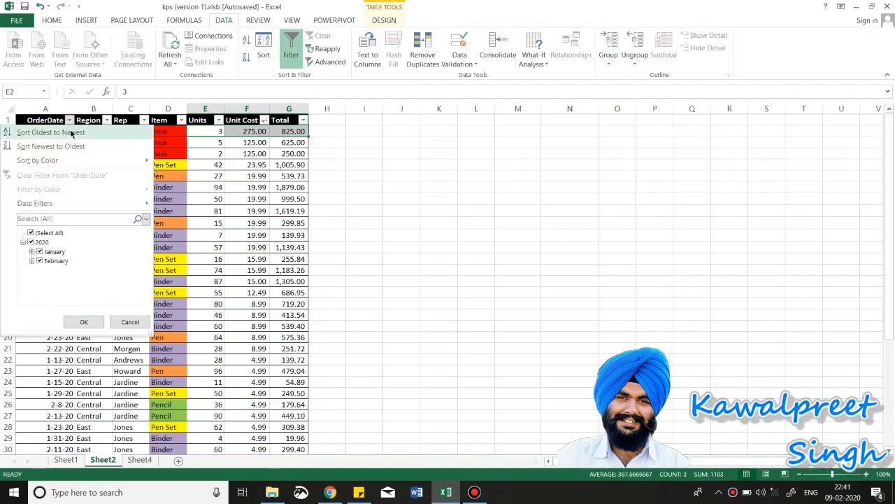
Step: Look through the column filter menus and select the Item cells, ending on D3
{"action": "left_click", "coordinate": [181, 120]}
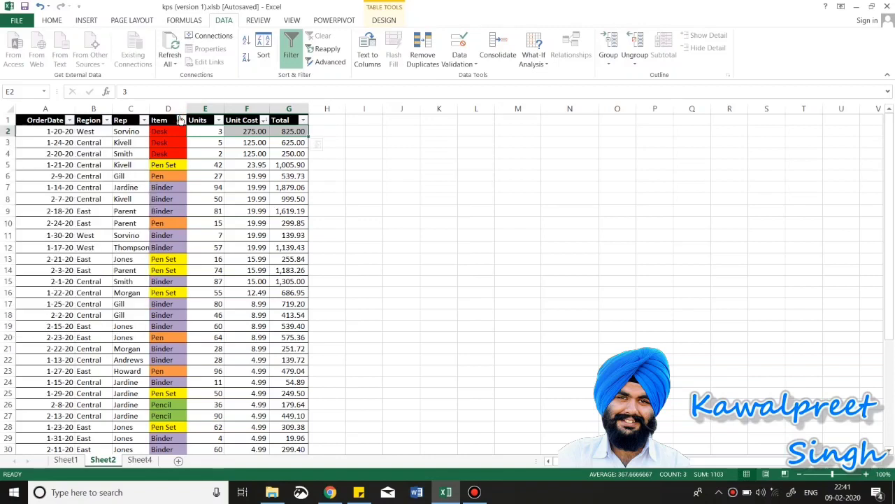
{"action": "left_click", "coordinate": [180, 120]}
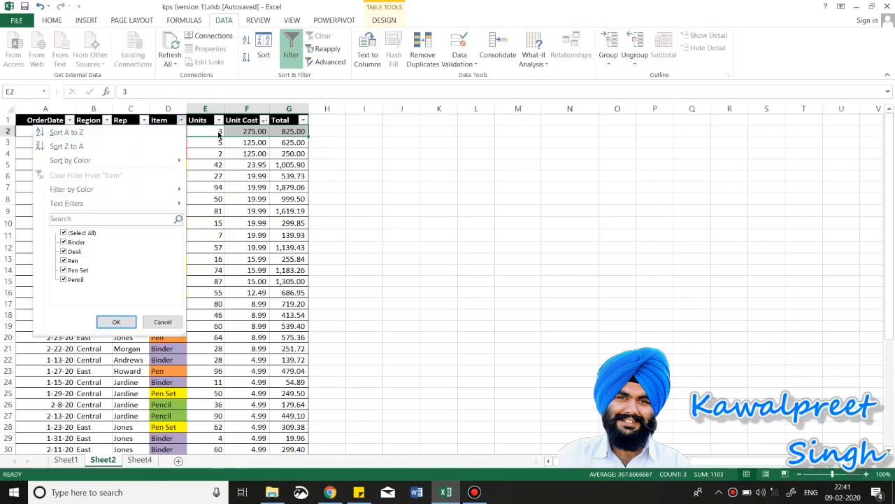
{"action": "left_click", "coordinate": [303, 121]}
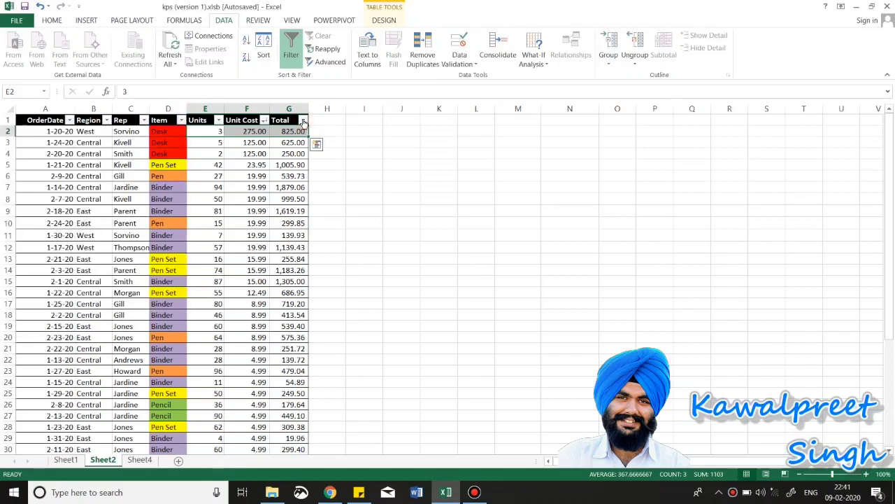
{"action": "left_click", "coordinate": [303, 120]}
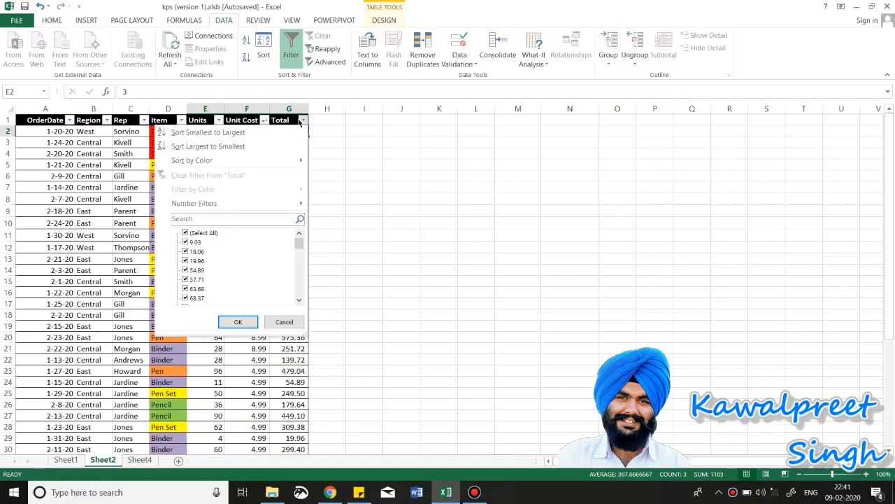
{"action": "left_click", "coordinate": [188, 120]}
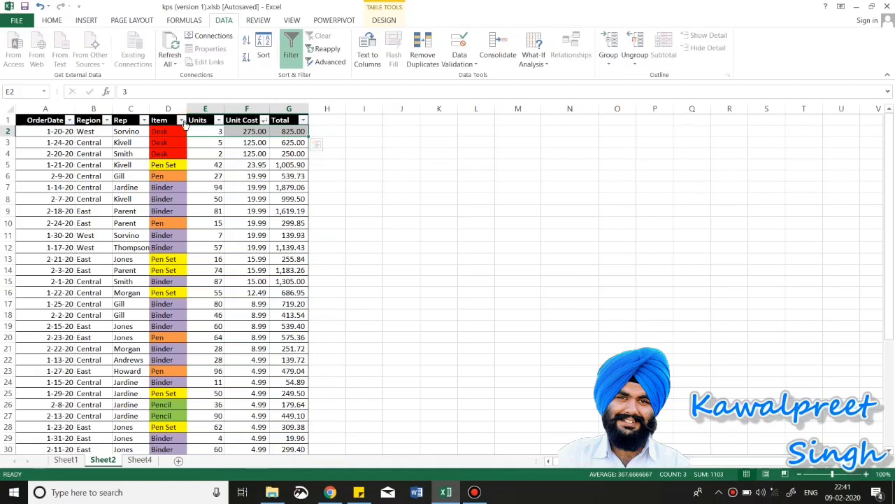
{"action": "left_click", "coordinate": [163, 132]}
{"action": "left_click_drag", "start_coordinate": [163, 200], "coordinate": [173, 320]}
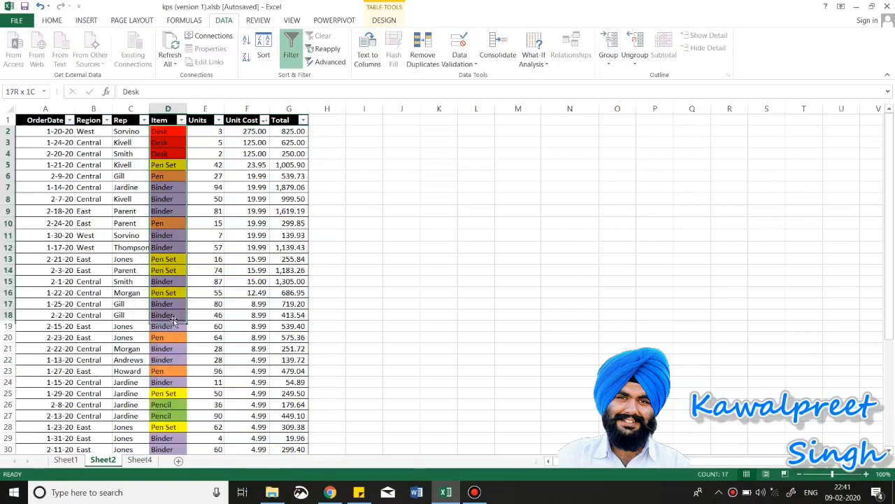
{"action": "left_click", "coordinate": [166, 144]}
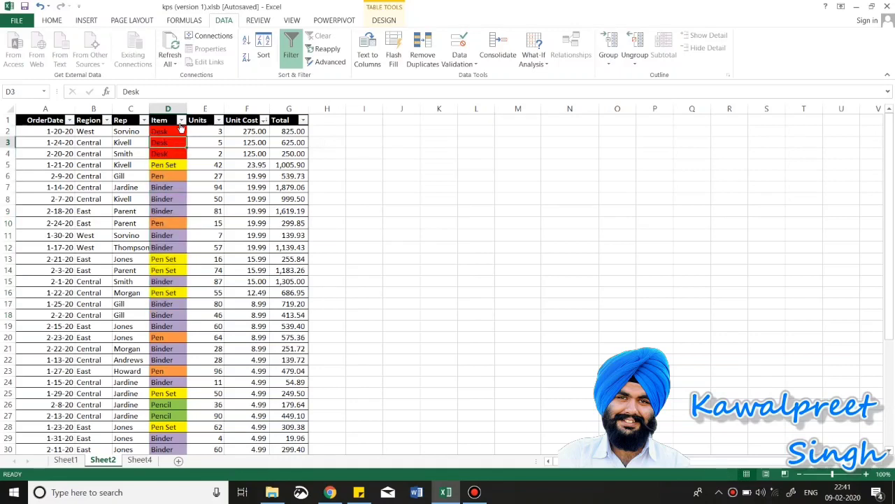
Step: Sort the Item column by colour so the red Desk rows come first
{"action": "left_click", "coordinate": [181, 120]}
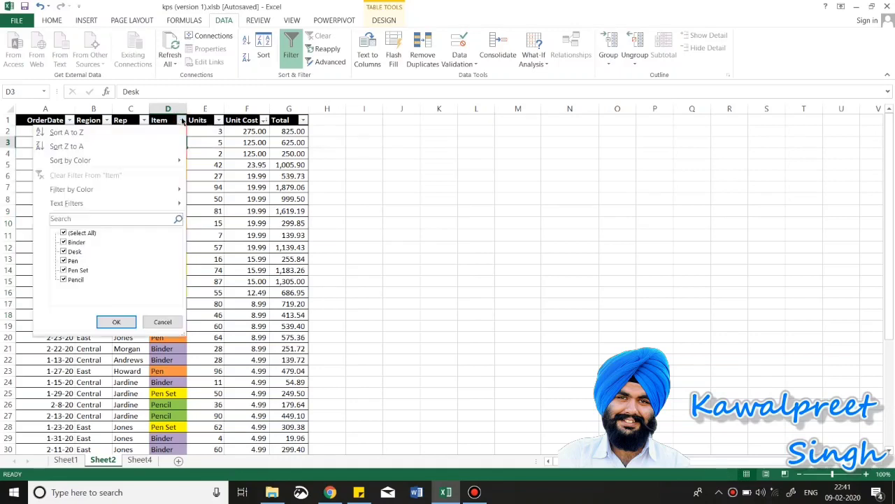
{"action": "mouse_move", "coordinate": [126, 193]}
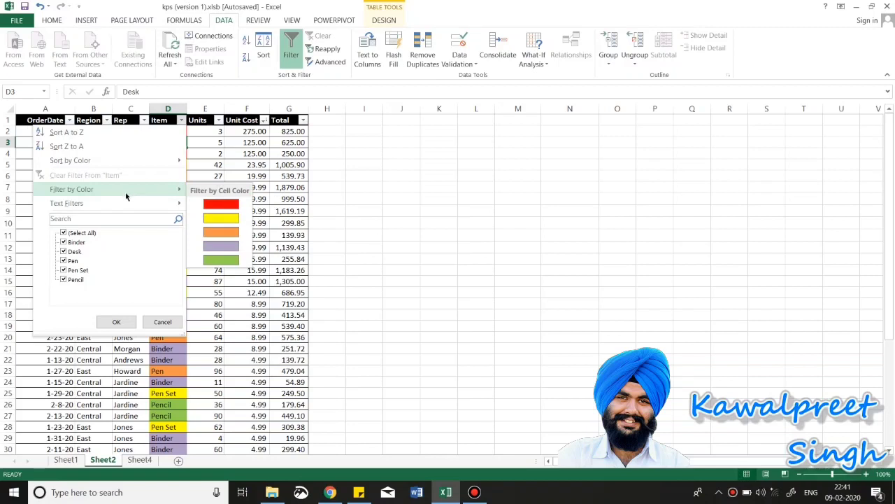
{"action": "mouse_move", "coordinate": [133, 160]}
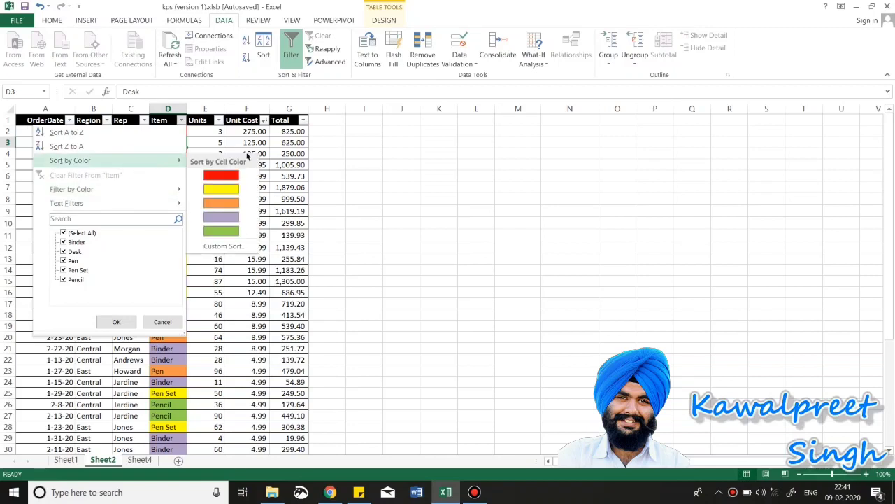
{"action": "left_click", "coordinate": [219, 176]}
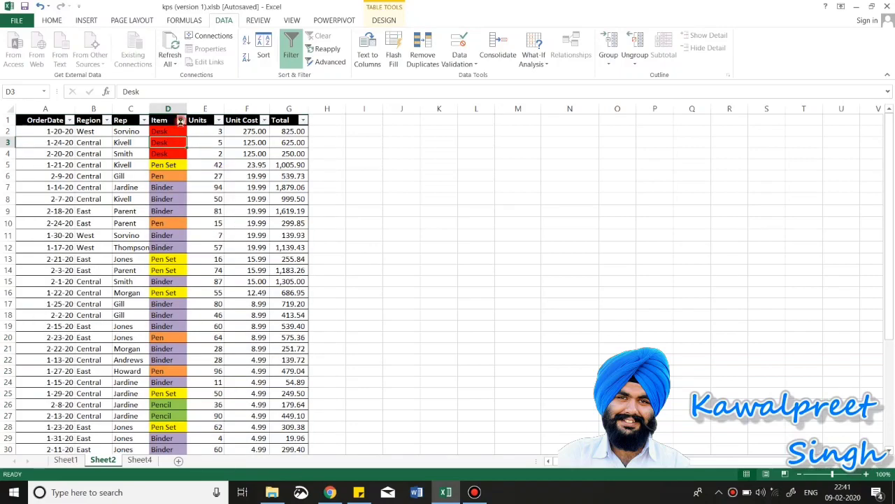
Step: In Custom Sort, replace the level with Item by Cell Color, green On Top, plus a second level
{"action": "left_click", "coordinate": [180, 121]}
{"action": "mouse_move", "coordinate": [168, 161]}
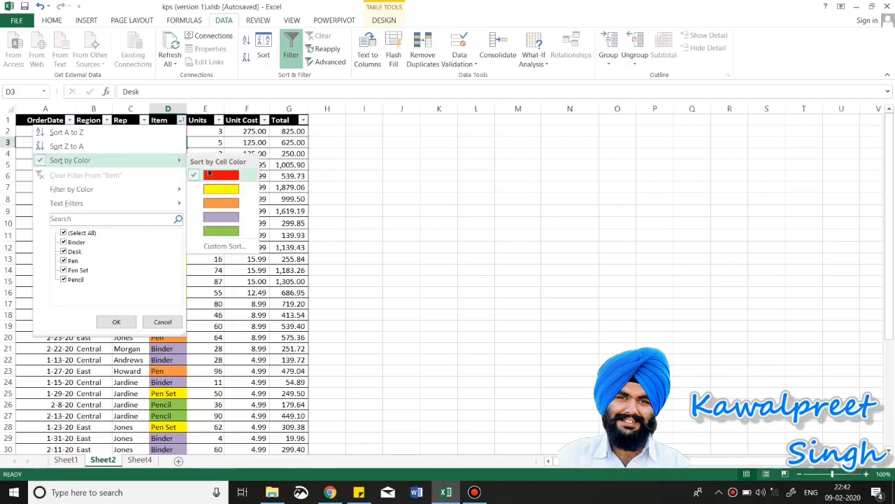
{"action": "left_click", "coordinate": [215, 249]}
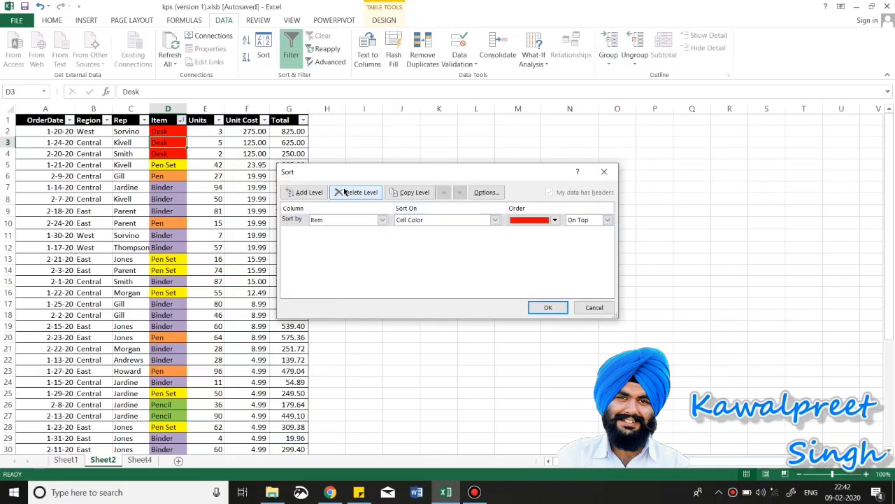
{"action": "left_click", "coordinate": [344, 192]}
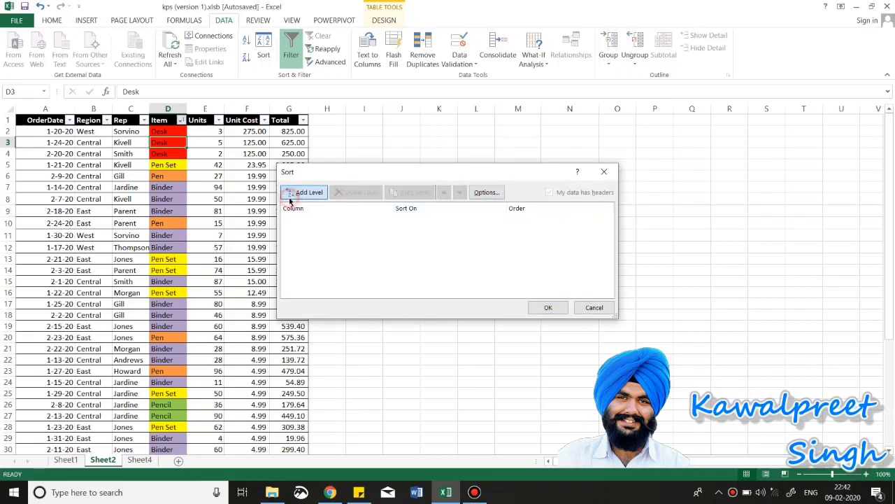
{"action": "left_click", "coordinate": [306, 192]}
{"action": "left_click", "coordinate": [378, 220]}
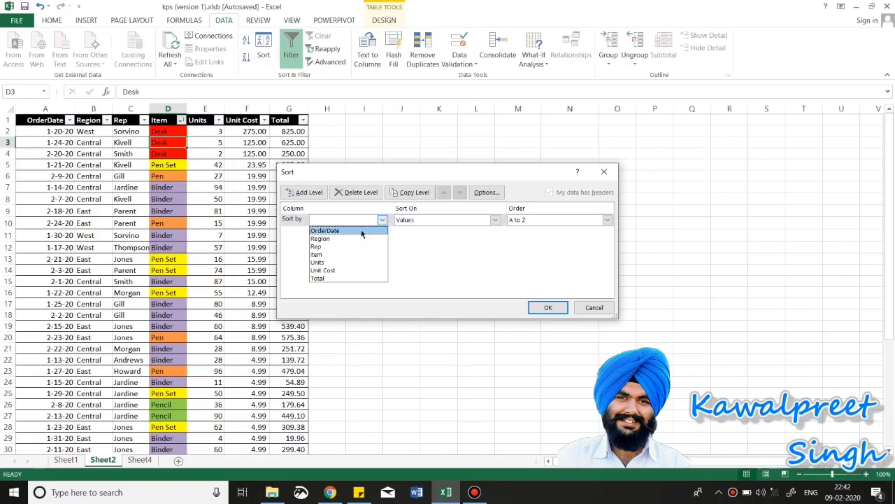
{"action": "left_click", "coordinate": [328, 254]}
{"action": "left_click", "coordinate": [496, 220]}
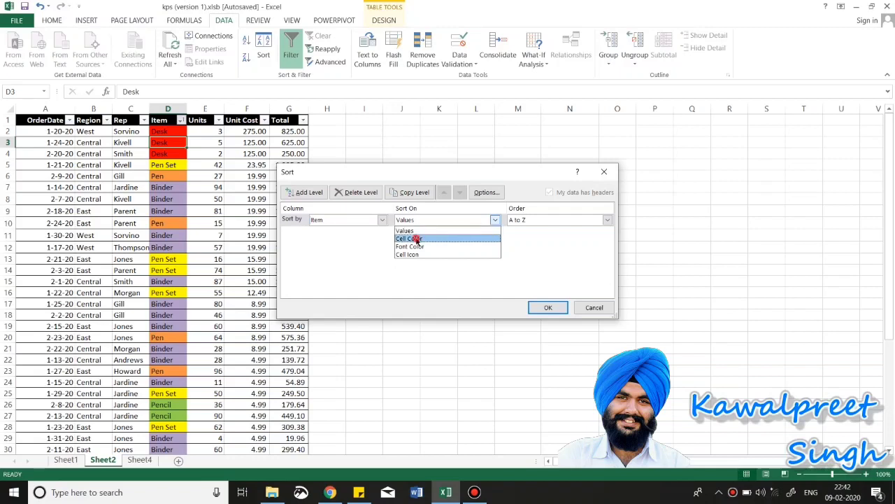
{"action": "left_click", "coordinate": [417, 238]}
{"action": "left_click", "coordinate": [551, 221]}
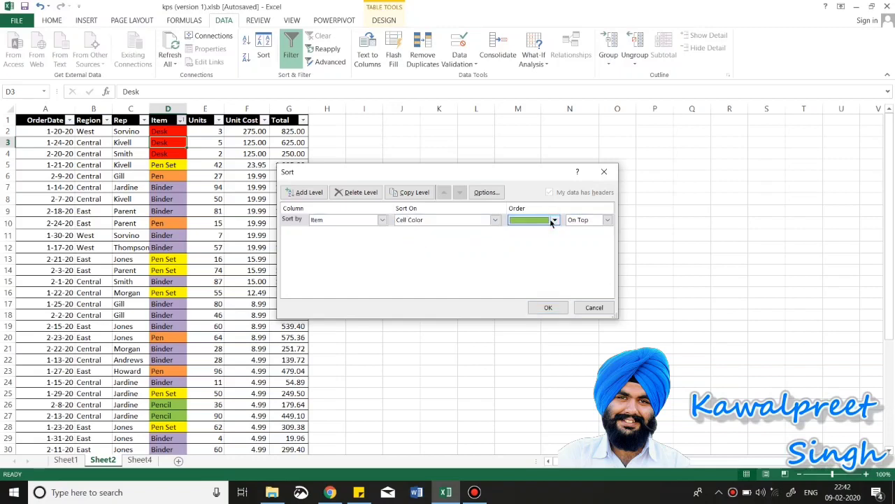
{"action": "left_click", "coordinate": [554, 221]}
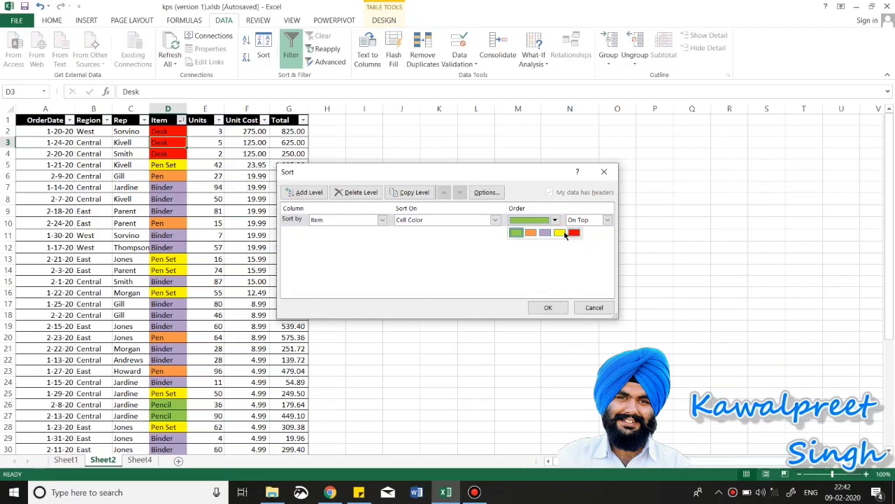
{"action": "left_click", "coordinate": [516, 233]}
{"action": "left_click", "coordinate": [303, 194]}
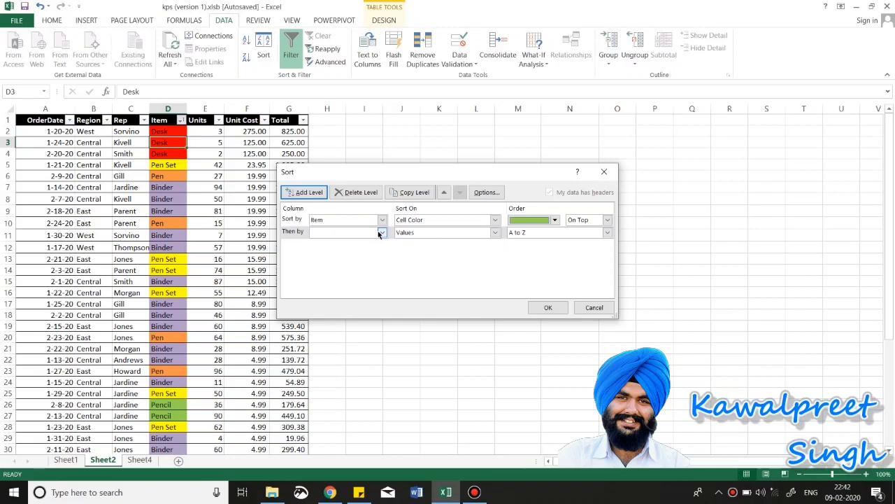
Step: Set the second sort level to Item, Cell Color, yellow, and add another level
{"action": "left_click", "coordinate": [381, 232]}
{"action": "left_click", "coordinate": [322, 268]}
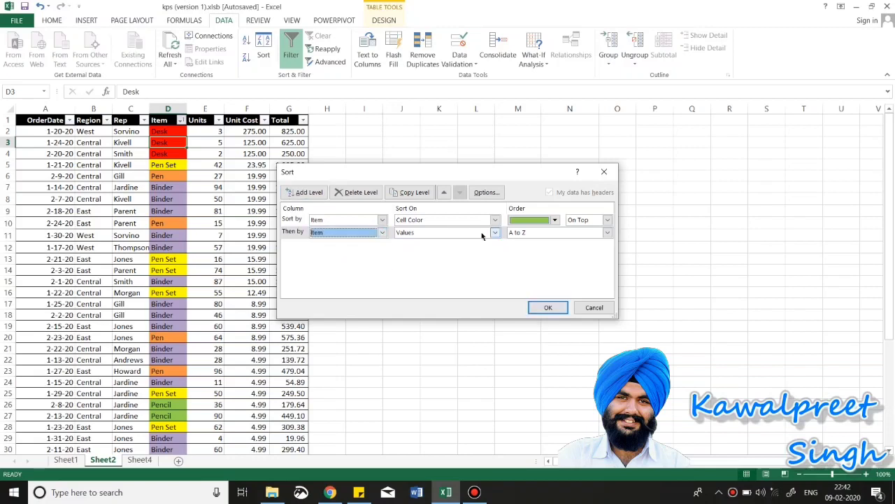
{"action": "left_click", "coordinate": [482, 236]}
{"action": "left_click", "coordinate": [444, 251]}
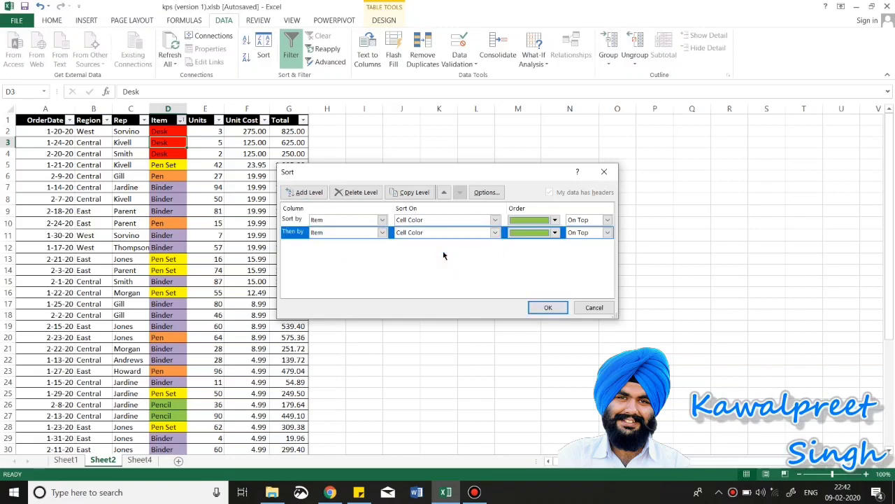
{"action": "left_click", "coordinate": [555, 232]}
{"action": "left_click", "coordinate": [559, 245]}
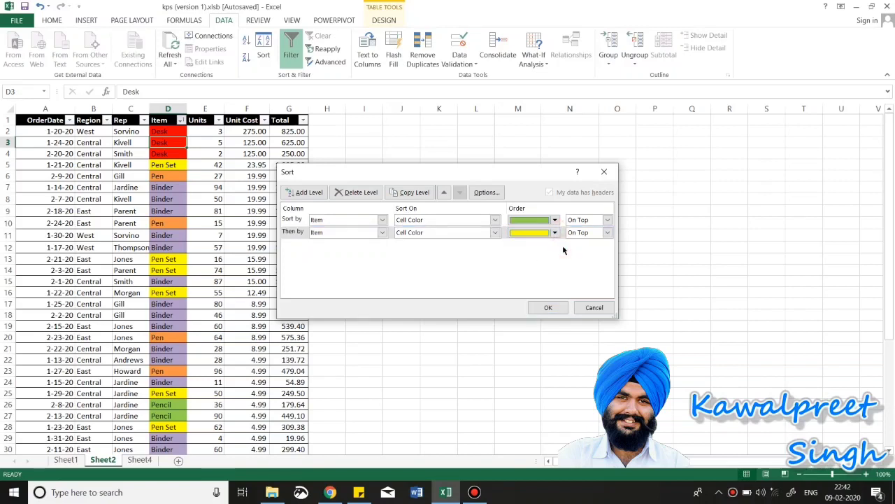
{"action": "left_click", "coordinate": [305, 193]}
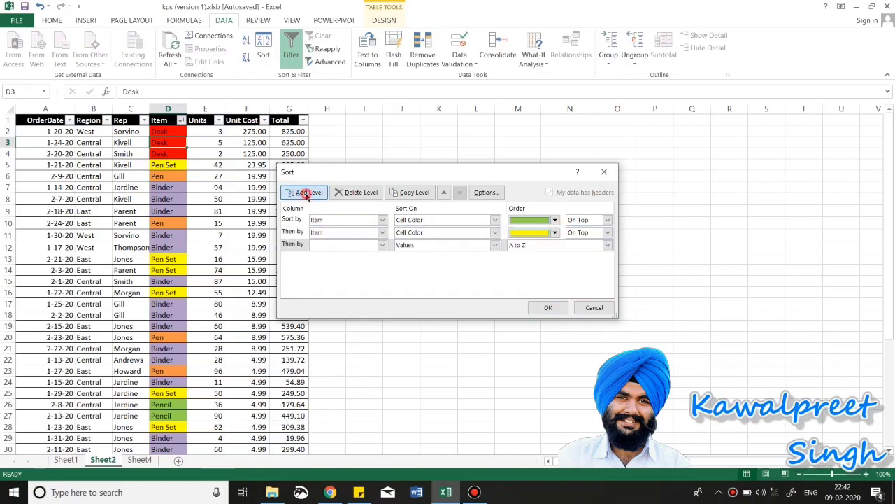
{"action": "left_click", "coordinate": [306, 193]}
Step: Set the third sort level to Item by Cell Color, orange
{"action": "left_click", "coordinate": [382, 244]}
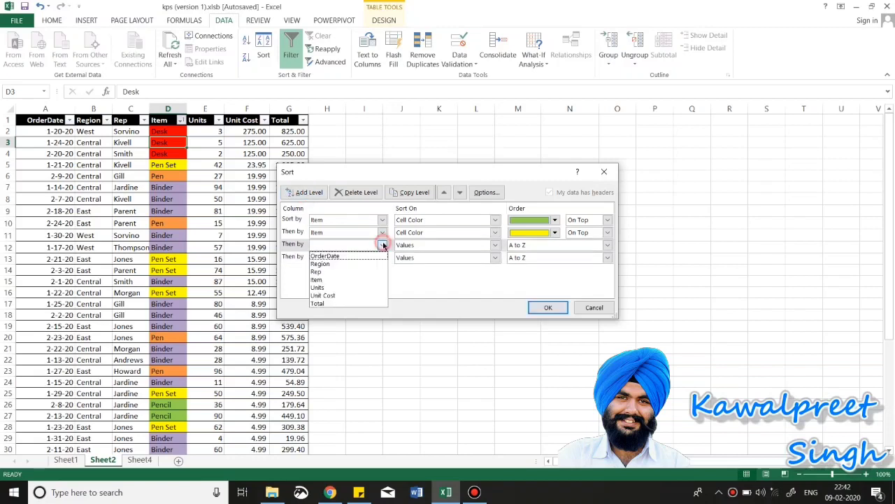
{"action": "left_click", "coordinate": [317, 280]}
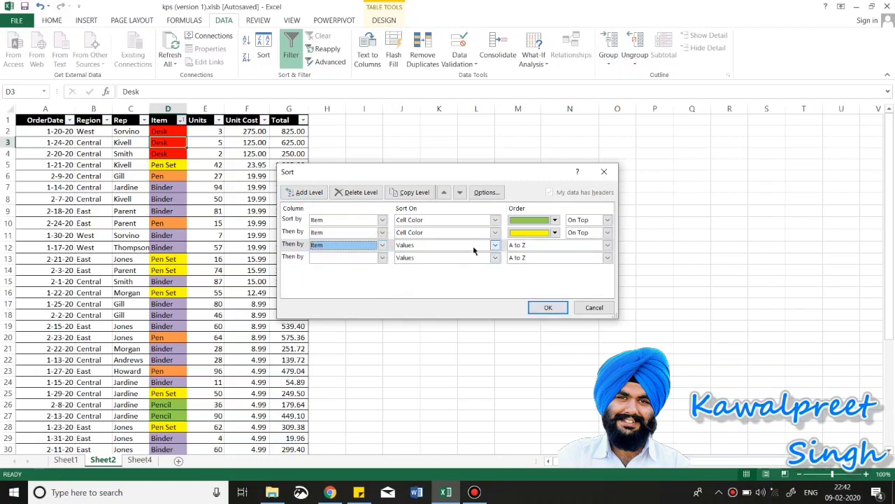
{"action": "left_click", "coordinate": [495, 245]}
{"action": "left_click", "coordinate": [451, 264]}
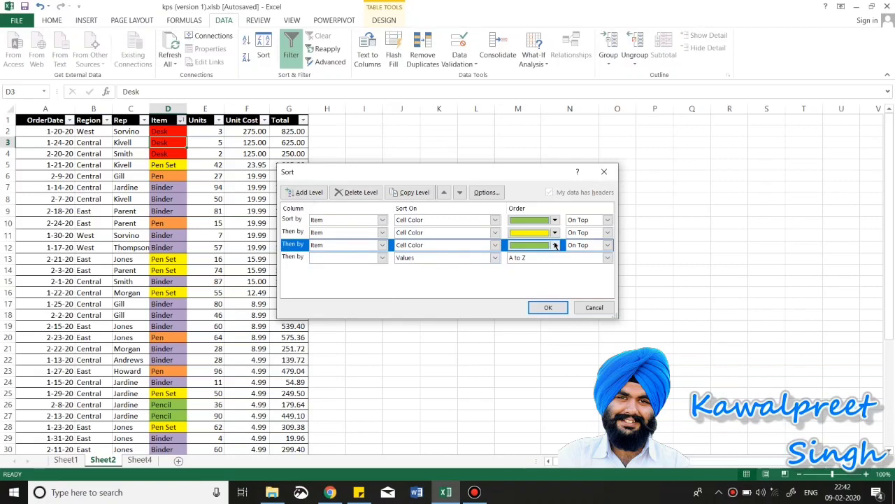
{"action": "left_click", "coordinate": [555, 245]}
{"action": "left_click", "coordinate": [531, 258]}
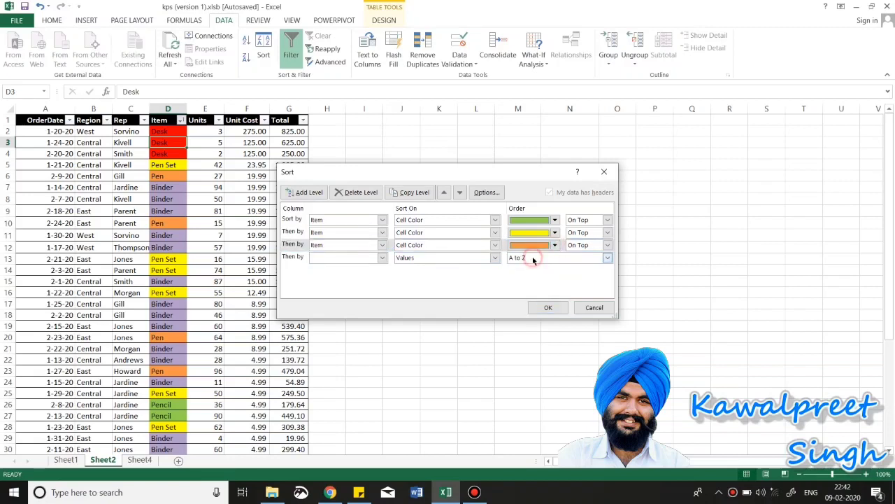
Step: Set the fourth sort level to Item by Cell Color, purple
{"action": "left_click", "coordinate": [382, 258]}
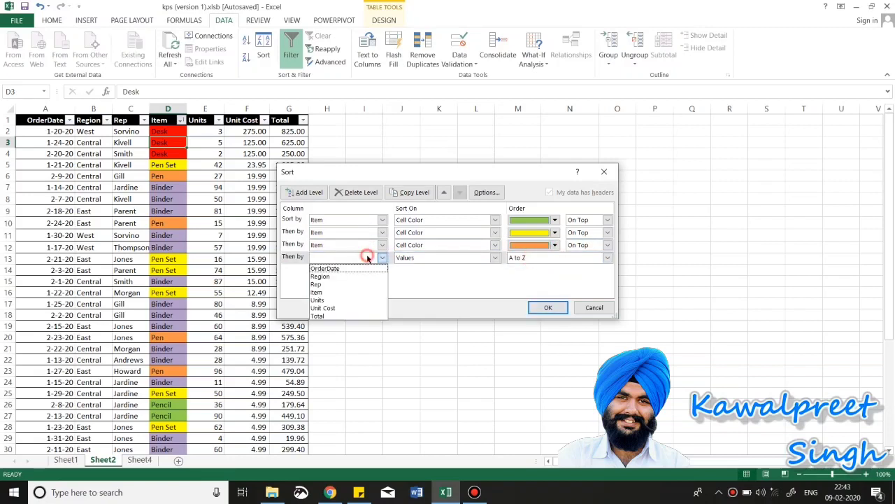
{"action": "left_click", "coordinate": [317, 292]}
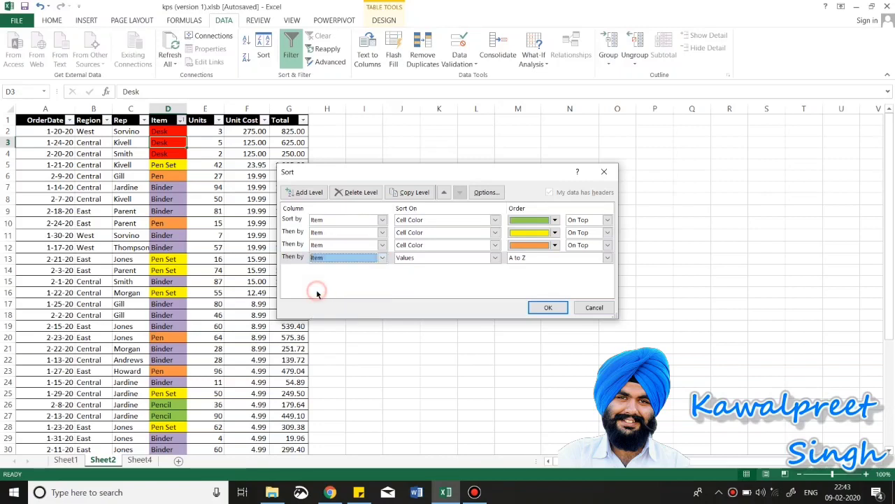
{"action": "left_click", "coordinate": [466, 258]}
{"action": "left_click", "coordinate": [448, 276]}
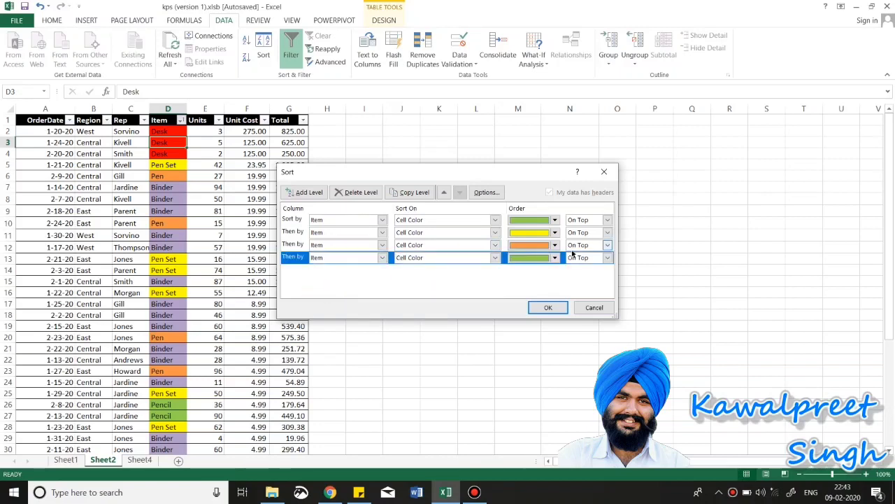
{"action": "left_click", "coordinate": [545, 259]}
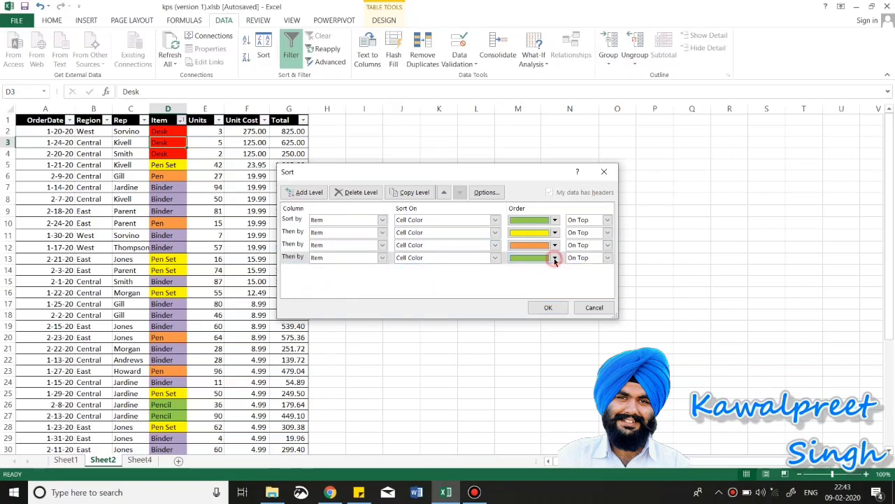
{"action": "left_click", "coordinate": [554, 257]}
{"action": "left_click", "coordinate": [549, 270]}
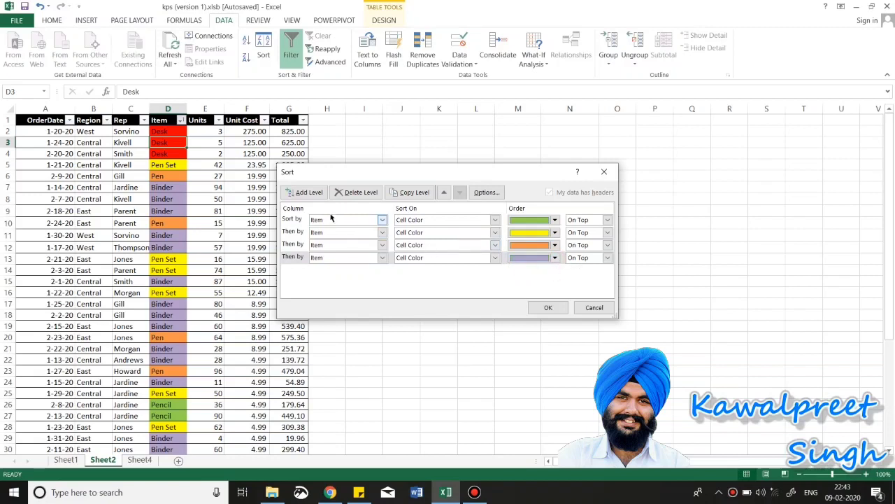
Step: Add a fifth level sorting Item by Cell Color red, and apply the five-level sort
{"action": "left_click", "coordinate": [305, 192]}
{"action": "left_click", "coordinate": [382, 270]}
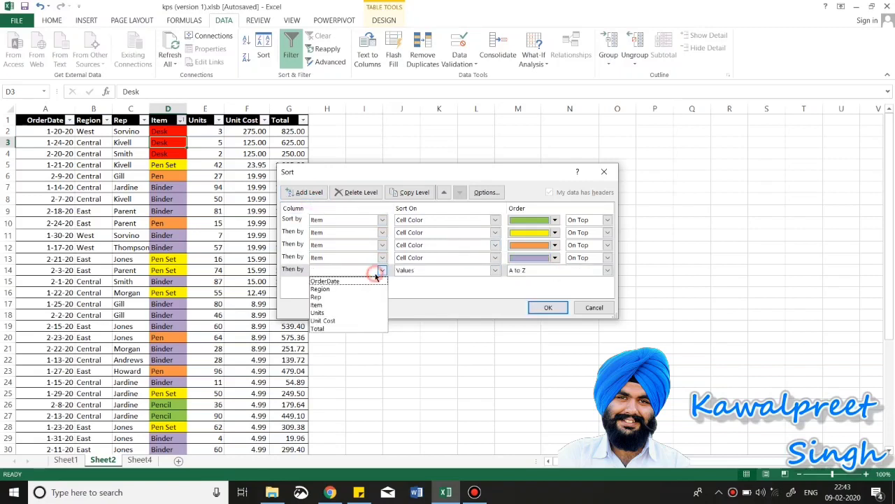
{"action": "left_click", "coordinate": [316, 307]}
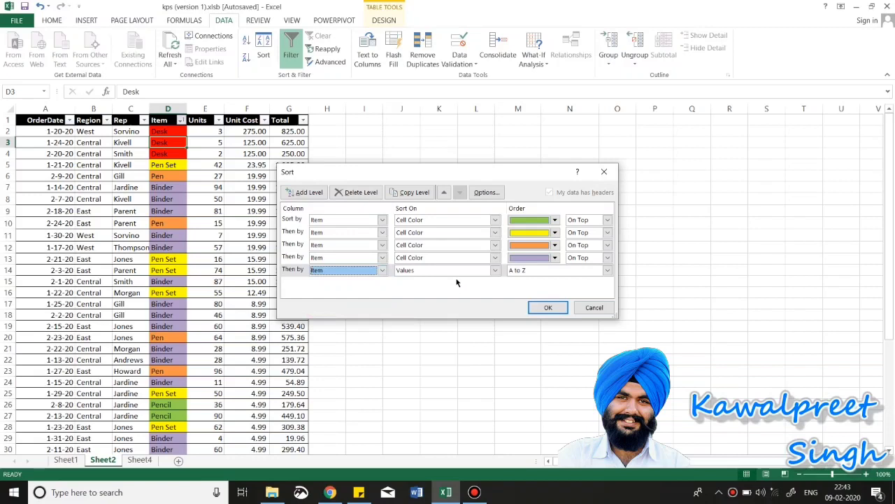
{"action": "left_click", "coordinate": [495, 270]}
{"action": "left_click", "coordinate": [449, 288]}
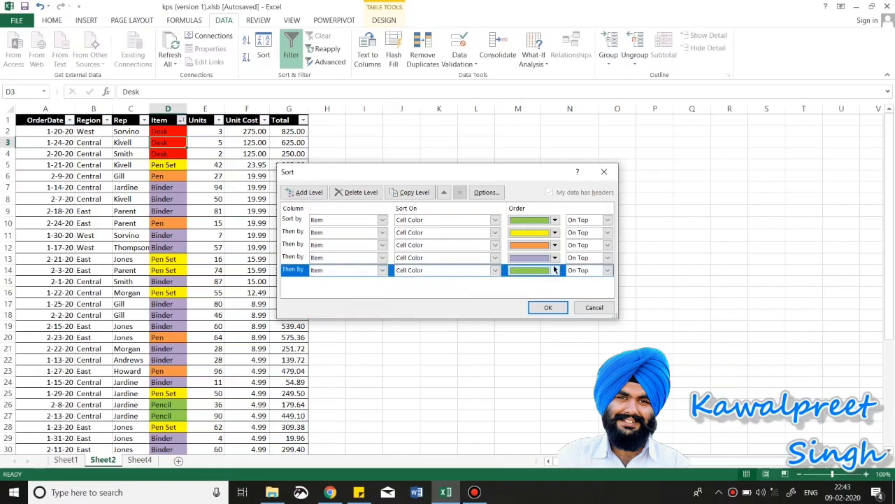
{"action": "left_click", "coordinate": [555, 271]}
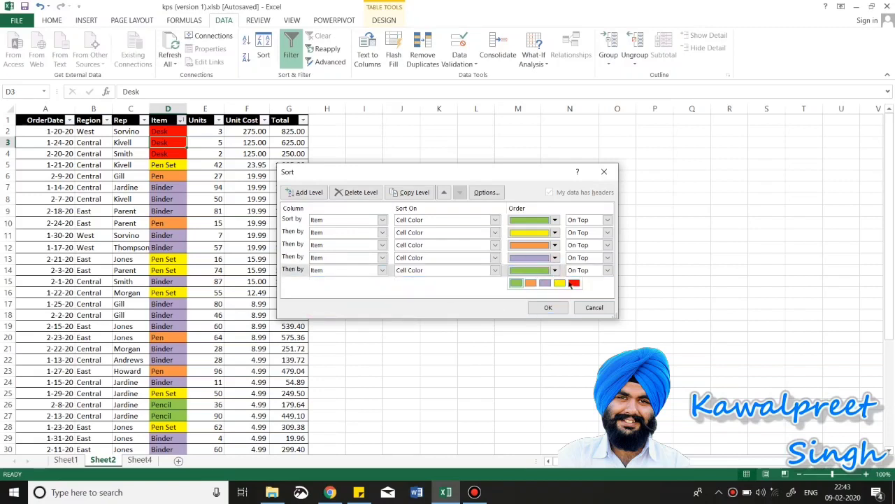
{"action": "left_click", "coordinate": [573, 283]}
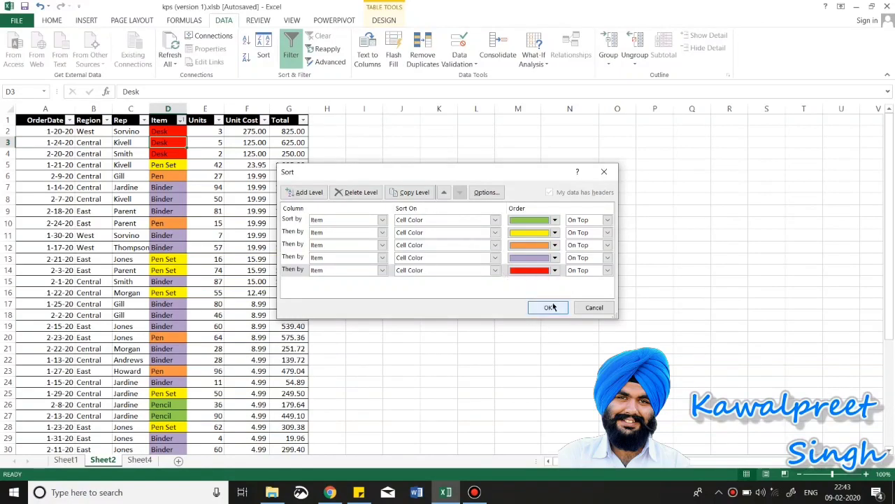
{"action": "left_click", "coordinate": [549, 308]}
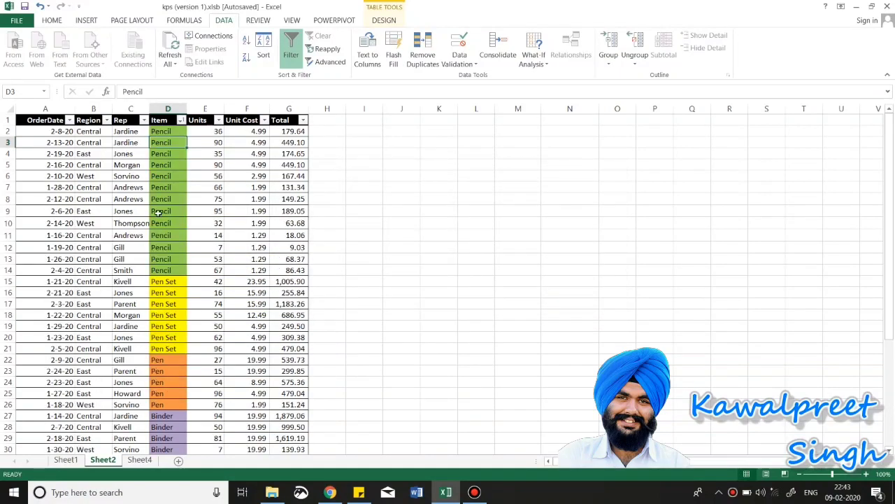
Step: Reopen the Custom Sort settings from the Item column's filter menu
{"action": "scroll", "coordinate": [158, 213], "scroll_direction": "down", "scroll_amount": 8}
{"action": "scroll", "coordinate": [158, 212], "scroll_direction": "up", "scroll_amount": 4}
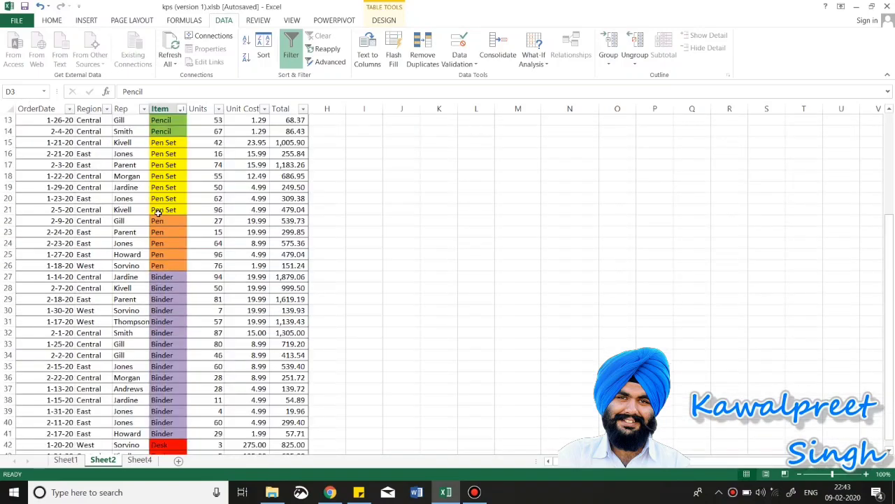
{"action": "scroll", "coordinate": [158, 213], "scroll_direction": "up", "scroll_amount": 4}
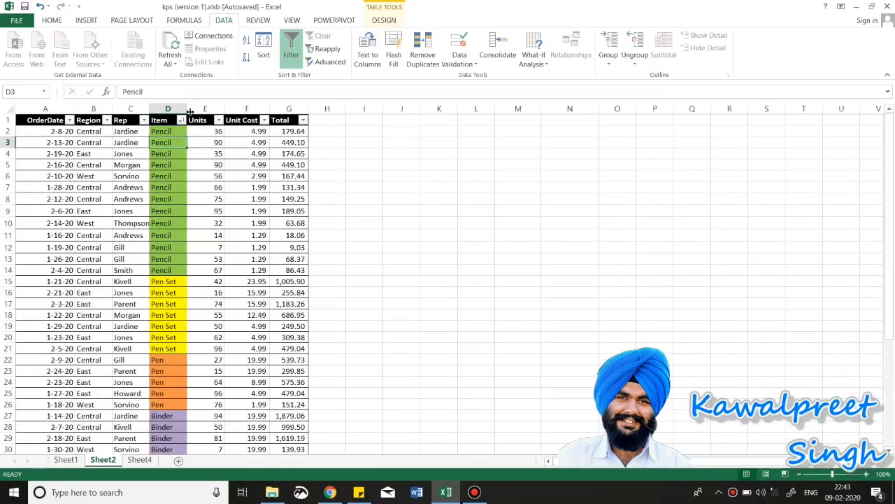
{"action": "left_click", "coordinate": [182, 121]}
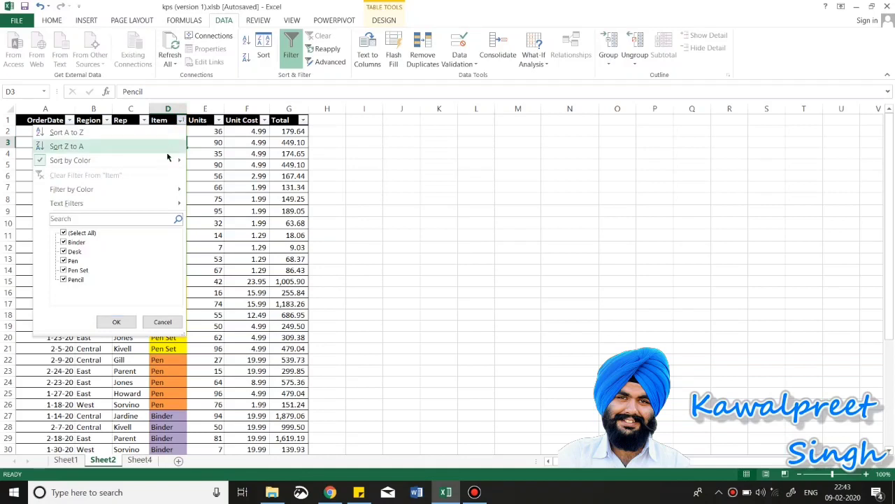
{"action": "mouse_move", "coordinate": [164, 161]}
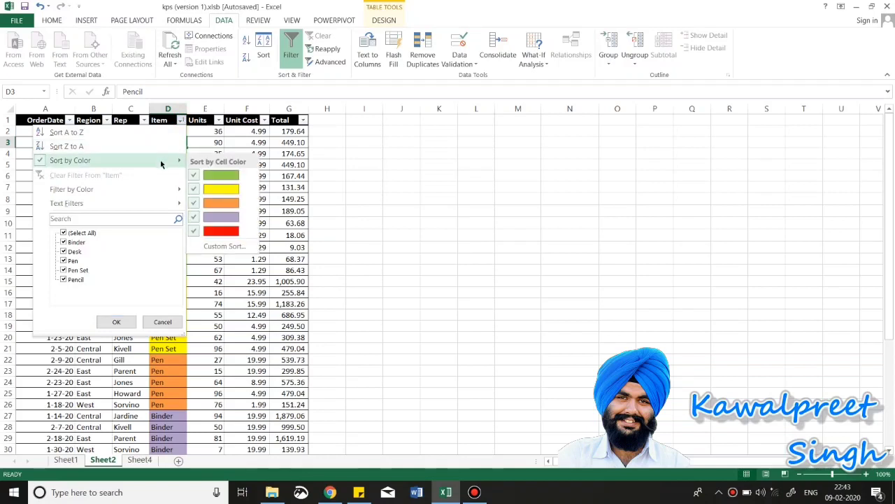
{"action": "left_click", "coordinate": [214, 246]}
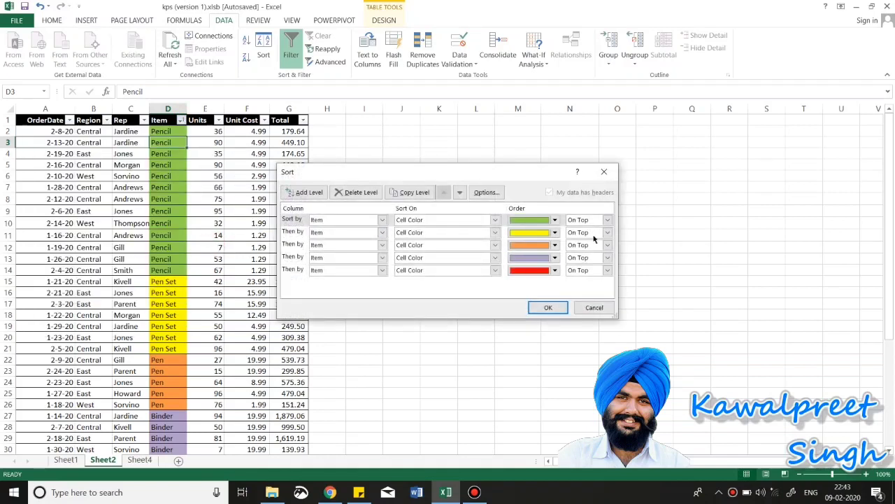
Step: Change the green level to On Bottom, keep yellow On Top, and apply the sort
{"action": "left_click", "coordinate": [555, 220]}
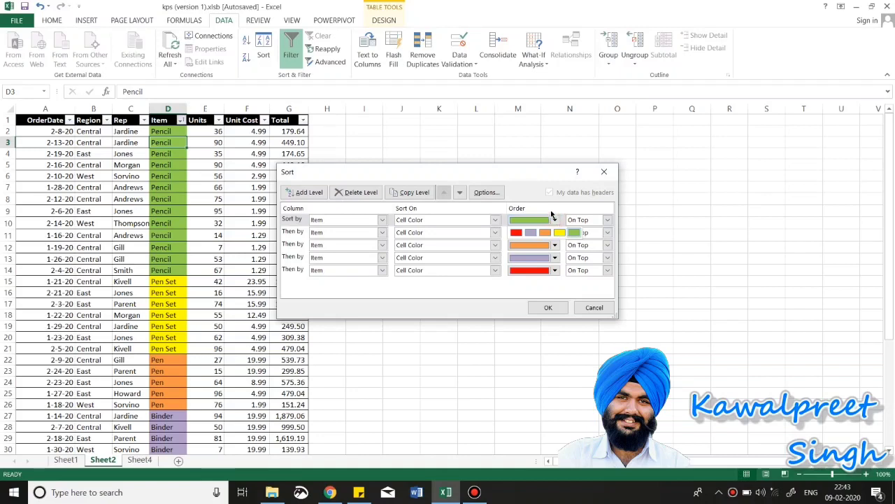
{"action": "left_click", "coordinate": [554, 219]}
{"action": "left_click", "coordinate": [596, 219]}
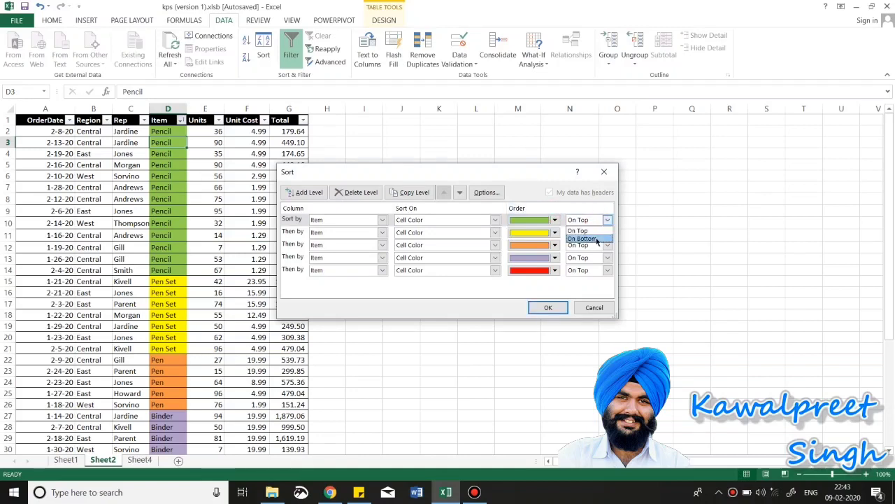
{"action": "left_click", "coordinate": [597, 239]}
{"action": "left_click", "coordinate": [604, 232]}
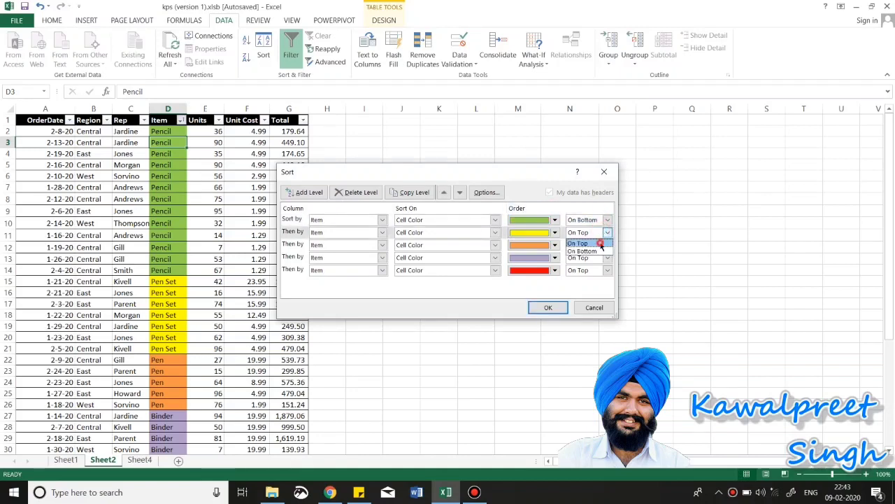
{"action": "left_click", "coordinate": [601, 243]}
{"action": "left_click", "coordinate": [548, 307]}
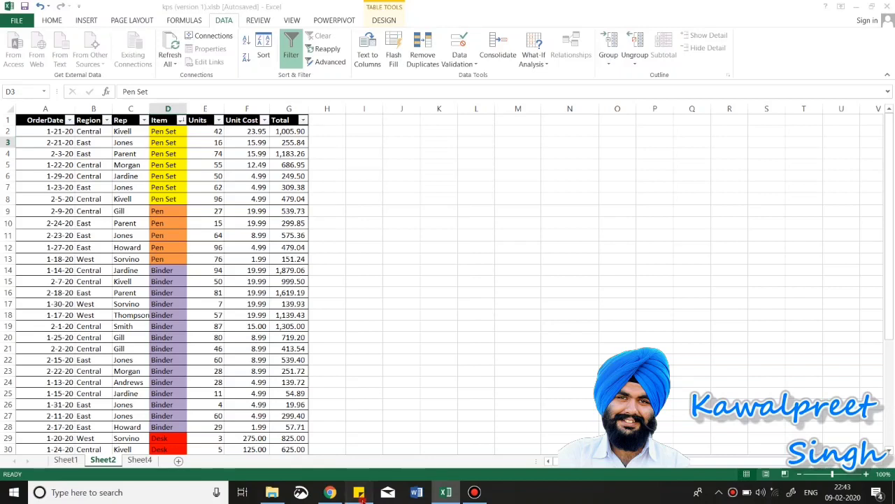
{"action": "left_click", "coordinate": [358, 492]}
Step: Delete the '3. Numbers' and '4. Colors' lines from the note and return to Excel
{"action": "left_click_drag", "start_coordinate": [496, 118], "coordinate": [439, 94]}
{"action": "key", "text": "Delete"}
{"action": "key", "text": "Delete"}
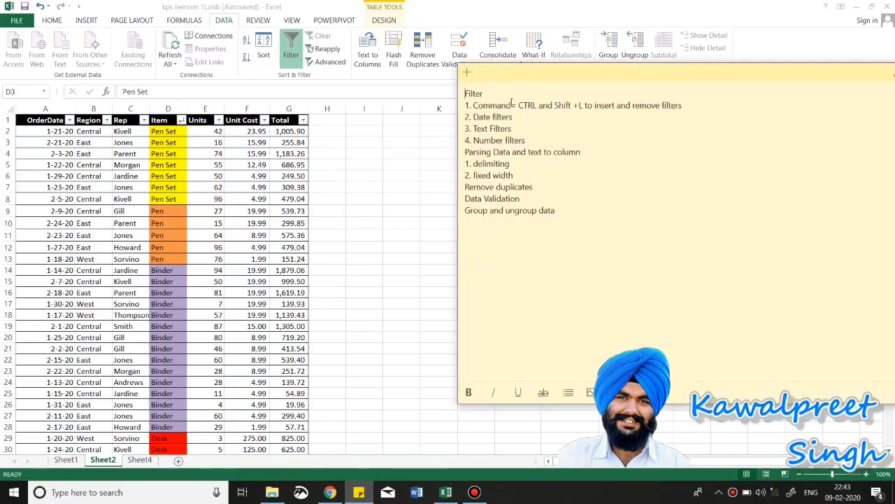
{"action": "left_click", "coordinate": [256, 175]}
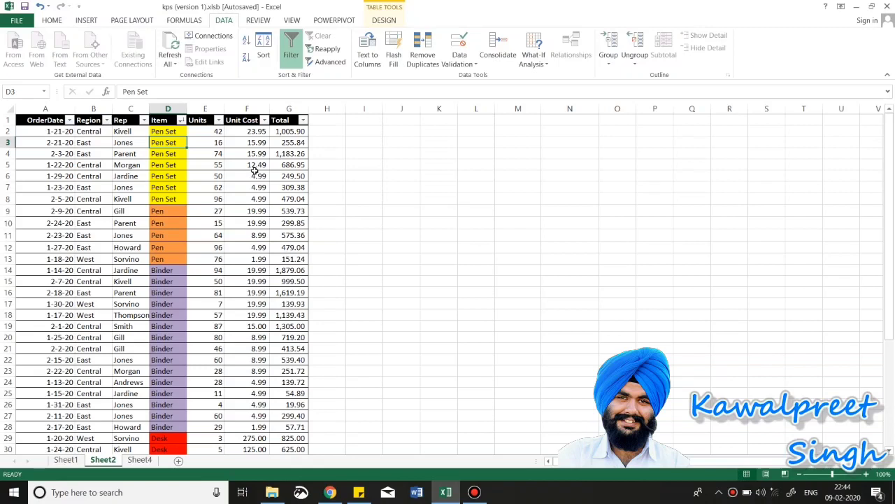
Step: Filter OrderDate to Tomorrow, then to This Week, leaving 7 of 43 records shown
{"action": "left_click", "coordinate": [70, 120]}
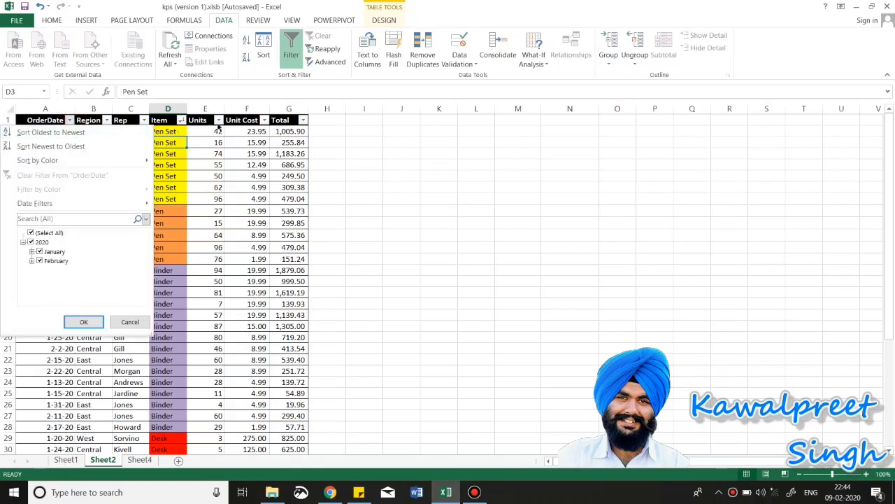
{"action": "mouse_move", "coordinate": [77, 210]}
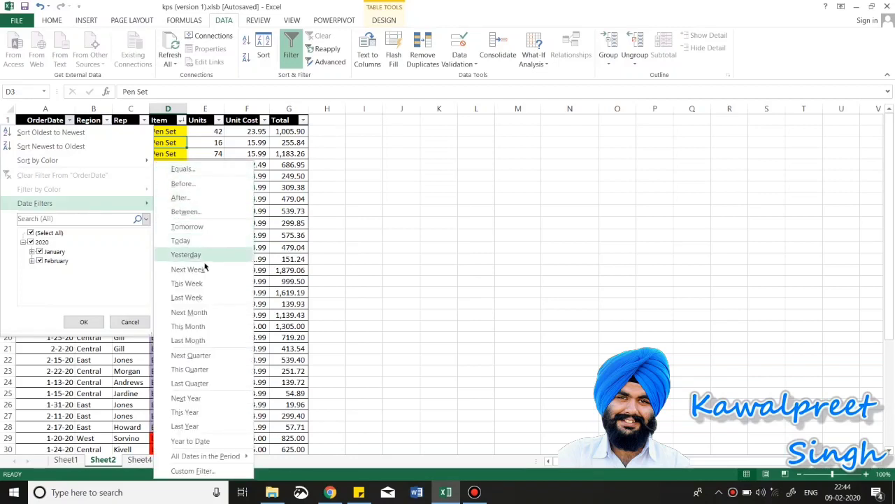
{"action": "left_click", "coordinate": [190, 228]}
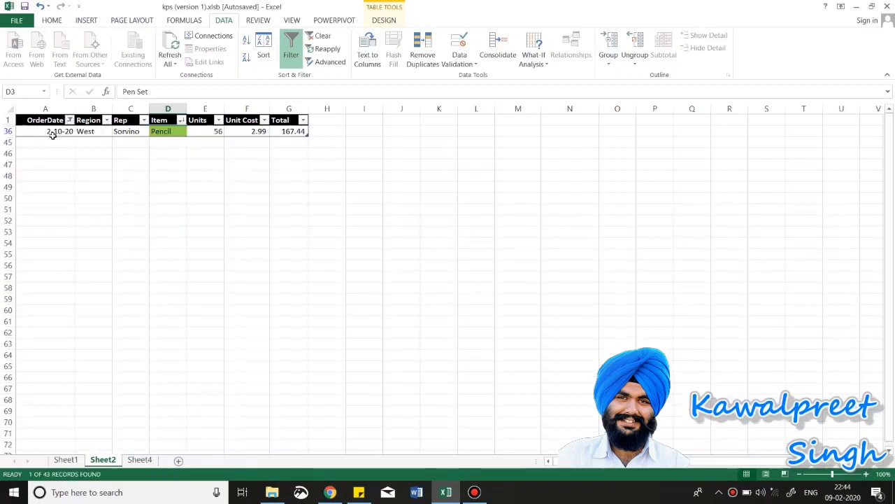
{"action": "left_click", "coordinate": [69, 120]}
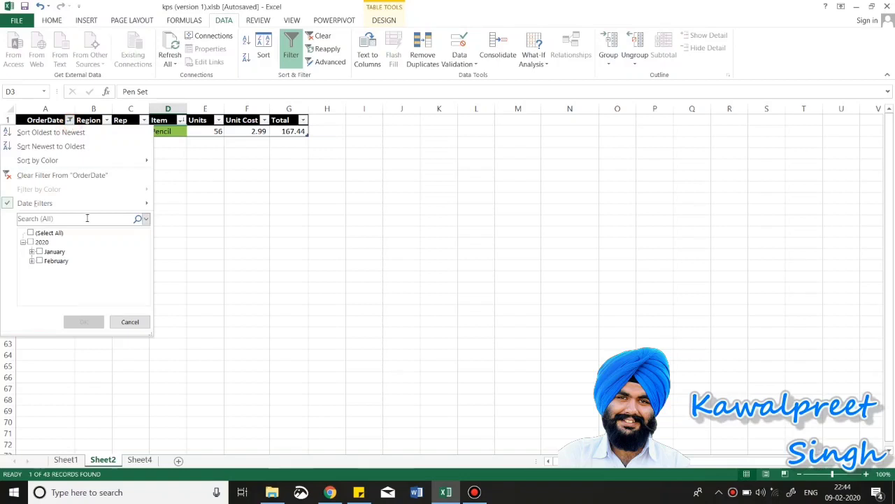
{"action": "mouse_move", "coordinate": [104, 202]}
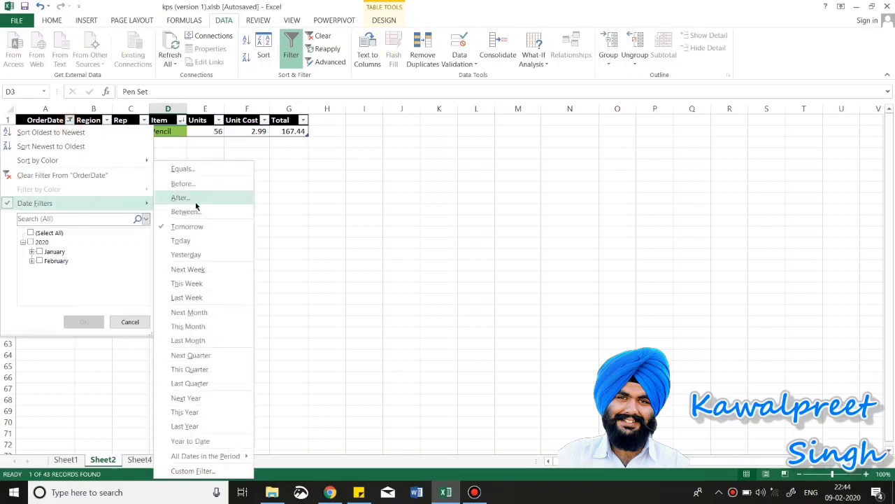
{"action": "left_click", "coordinate": [194, 284]}
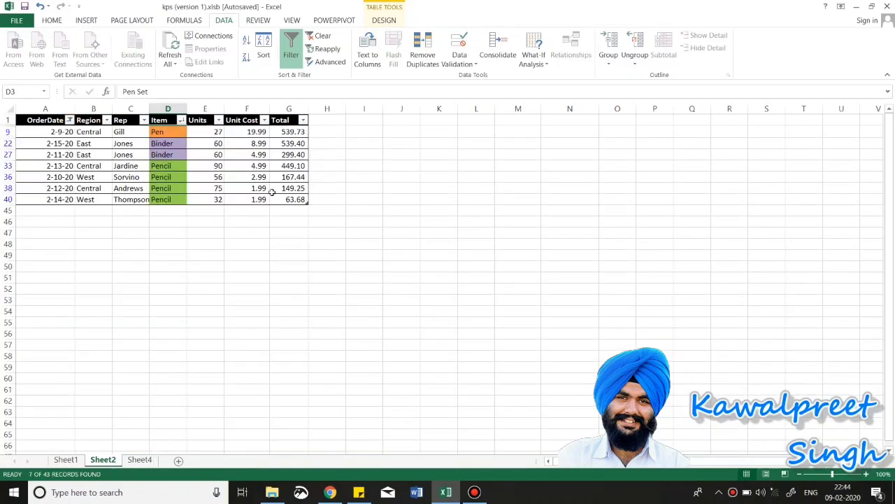
{"action": "left_click", "coordinate": [70, 120]}
{"action": "mouse_move", "coordinate": [100, 202]}
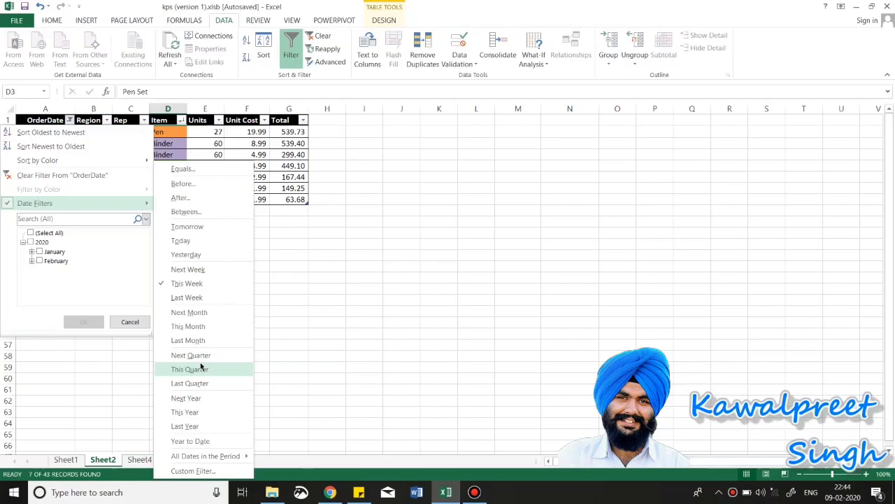
{"action": "left_click", "coordinate": [130, 322]}
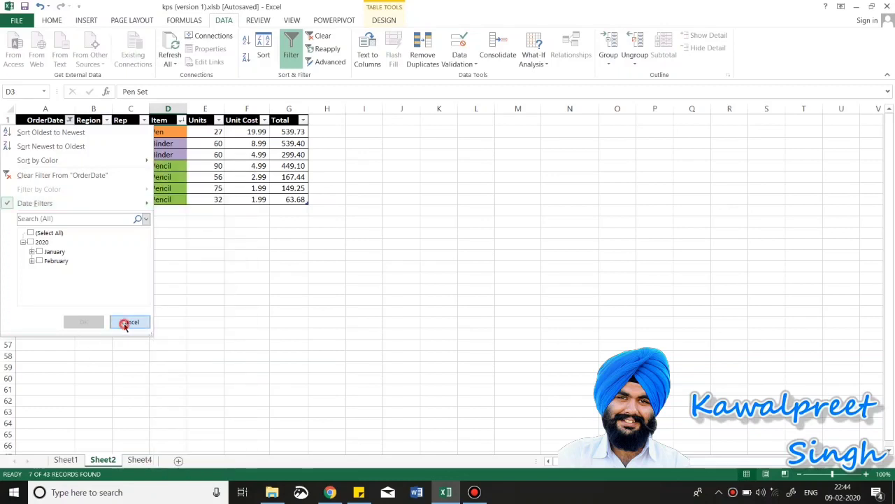
{"action": "key", "text": "alt+Tab"}
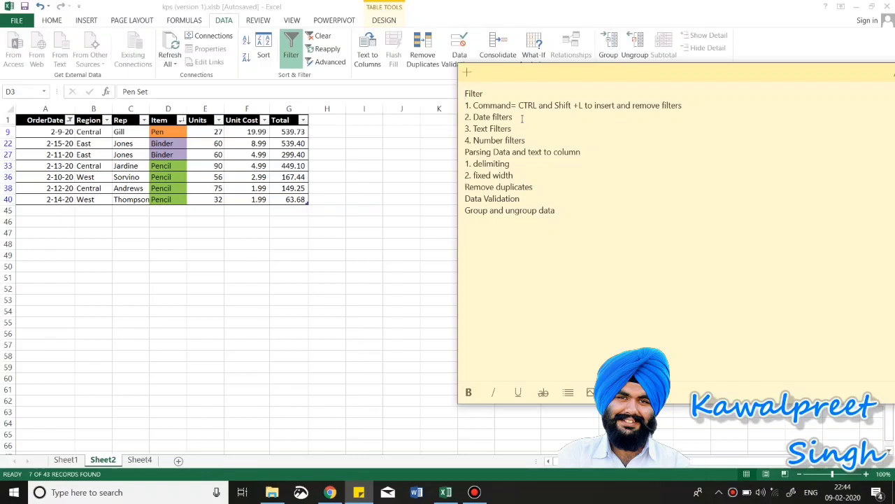
Step: Delete the Command and '2. Date filters' lines from the sticky note
{"action": "left_click_drag", "start_coordinate": [521, 119], "coordinate": [455, 103]}
{"action": "key", "text": "BackSpace"}
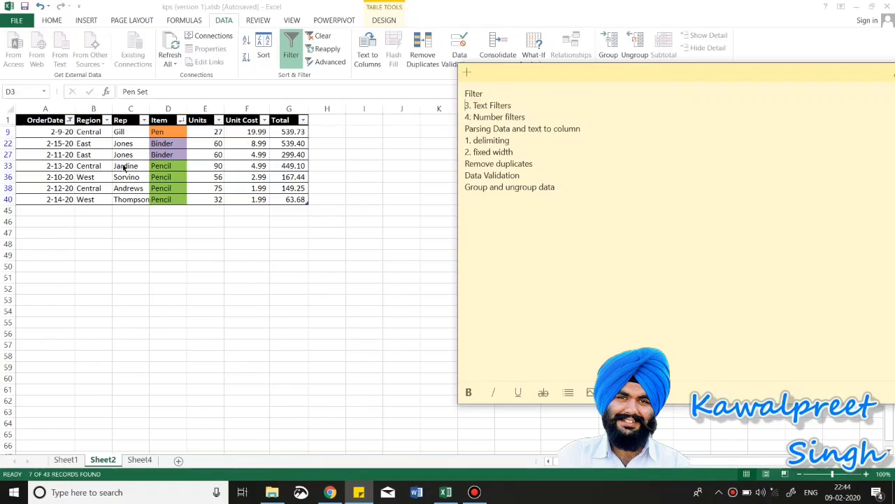
{"action": "key", "text": "alt+Tab"}
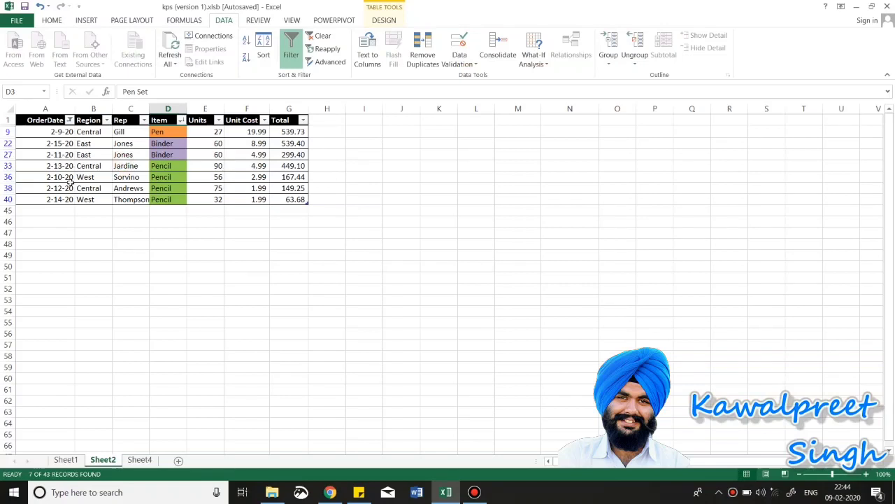
Step: Clear the OrderDate filter so all 43 rows show, then select the Region, Rep and Item headers
{"action": "left_click", "coordinate": [69, 120]}
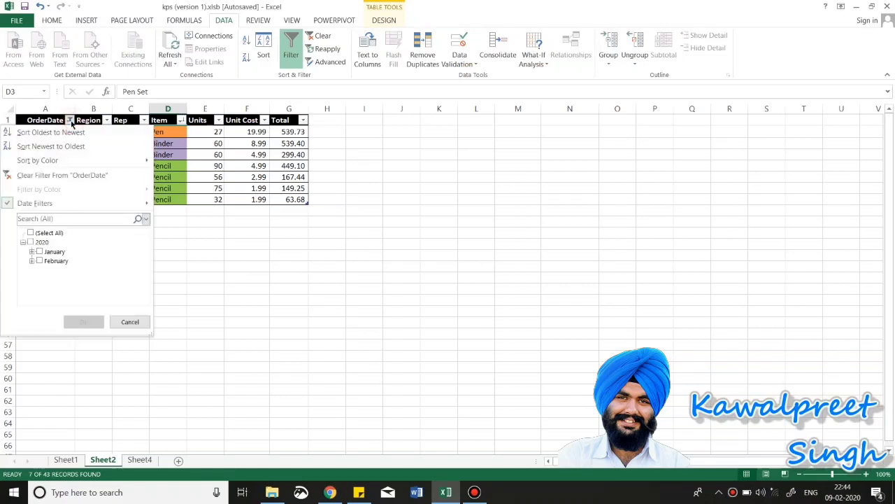
{"action": "left_click", "coordinate": [40, 176]}
{"action": "scroll", "coordinate": [260, 230], "scroll_direction": "down", "scroll_amount": 10}
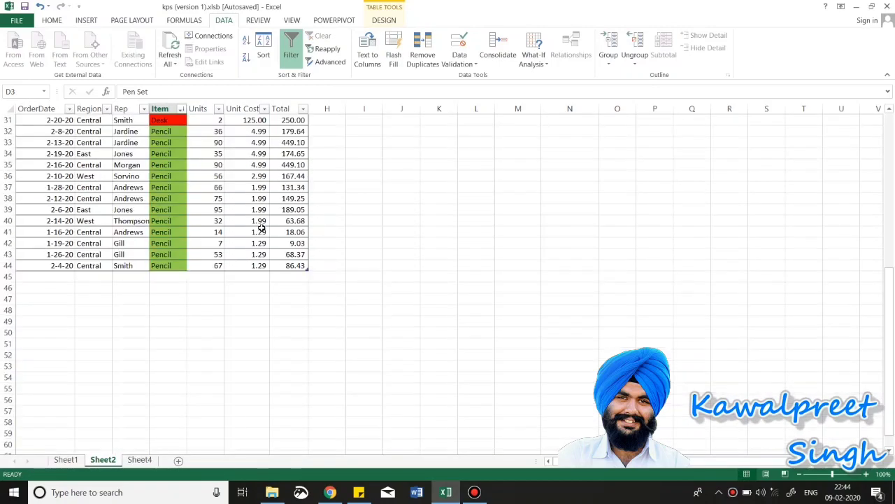
{"action": "scroll", "coordinate": [260, 230], "scroll_direction": "down", "scroll_amount": 2}
{"action": "scroll", "coordinate": [260, 229], "scroll_direction": "up", "scroll_amount": 12}
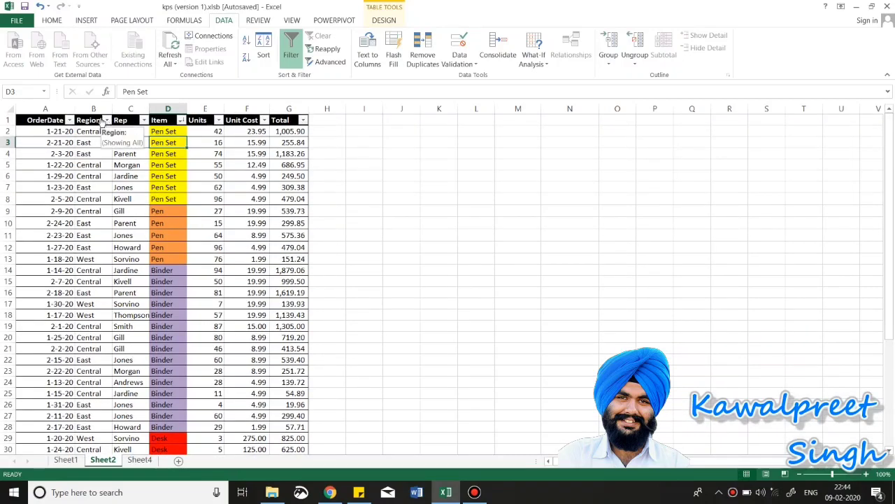
{"action": "left_click_drag", "start_coordinate": [85, 119], "coordinate": [172, 122]}
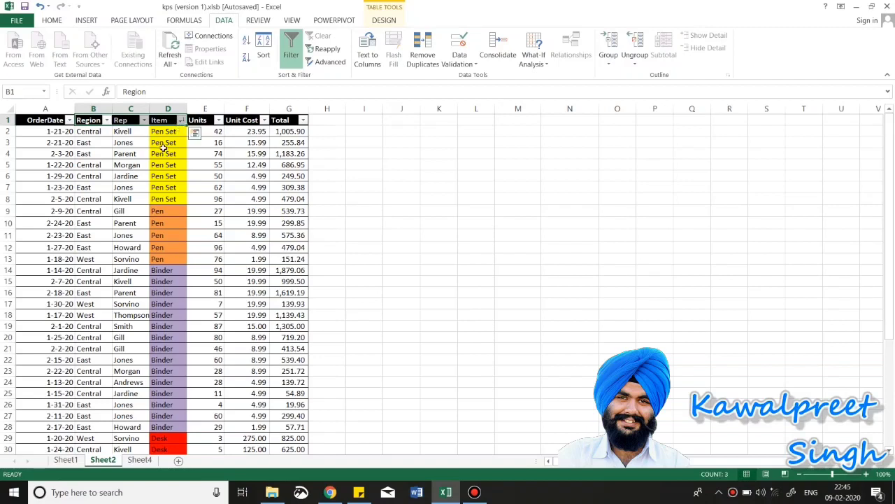
Step: Apply a 'begins with' text filter on Rep for one rep's surname, leaving 4 of 43 records visible
{"action": "left_click", "coordinate": [164, 151]}
{"action": "left_click", "coordinate": [144, 121]}
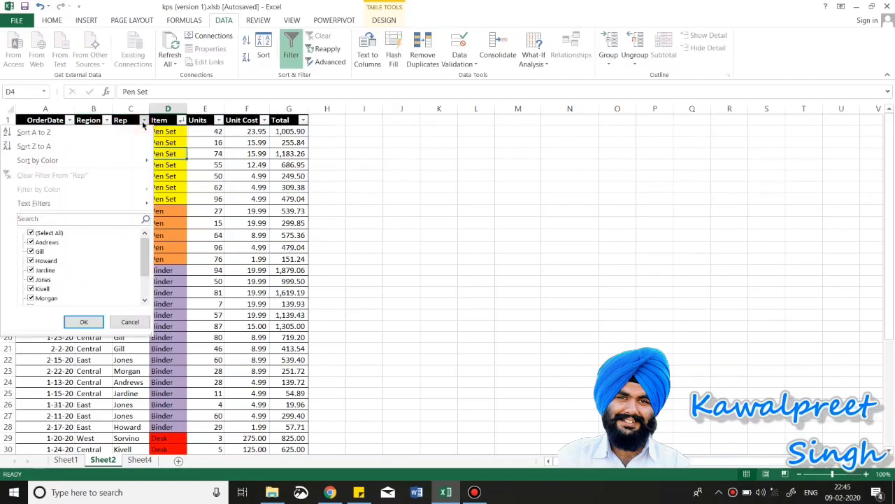
{"action": "mouse_move", "coordinate": [138, 203]}
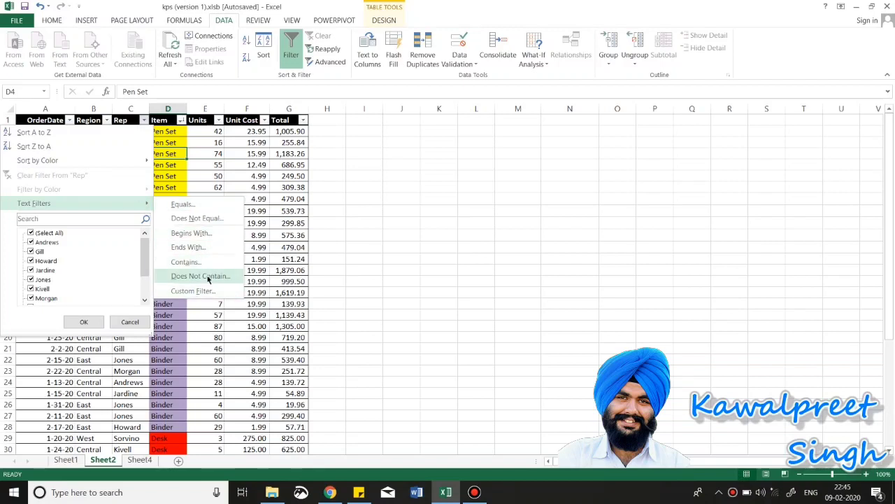
{"action": "left_click", "coordinate": [208, 233]}
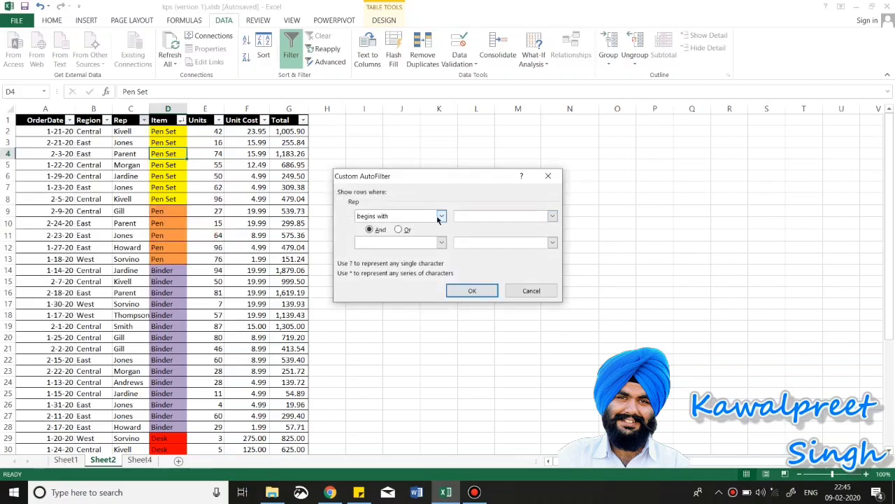
{"action": "left_click", "coordinate": [477, 216]}
{"action": "left_click", "coordinate": [469, 291]}
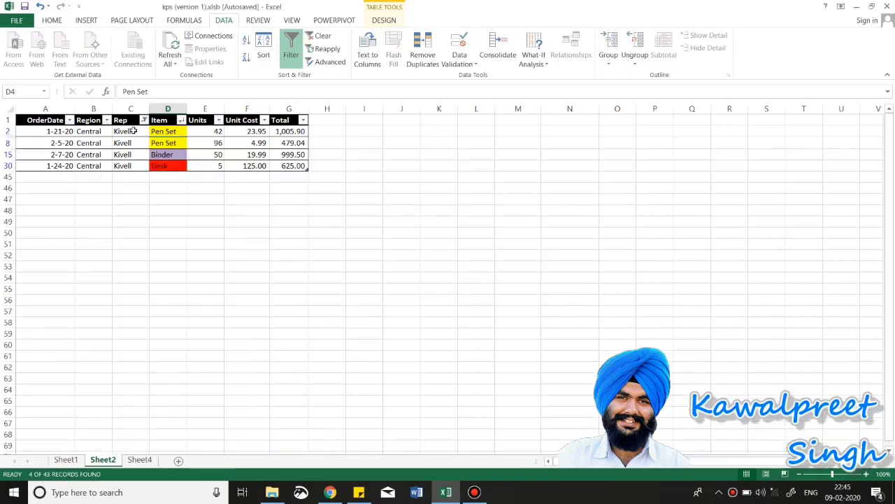
{"action": "left_click_drag", "start_coordinate": [133, 130], "coordinate": [129, 165]}
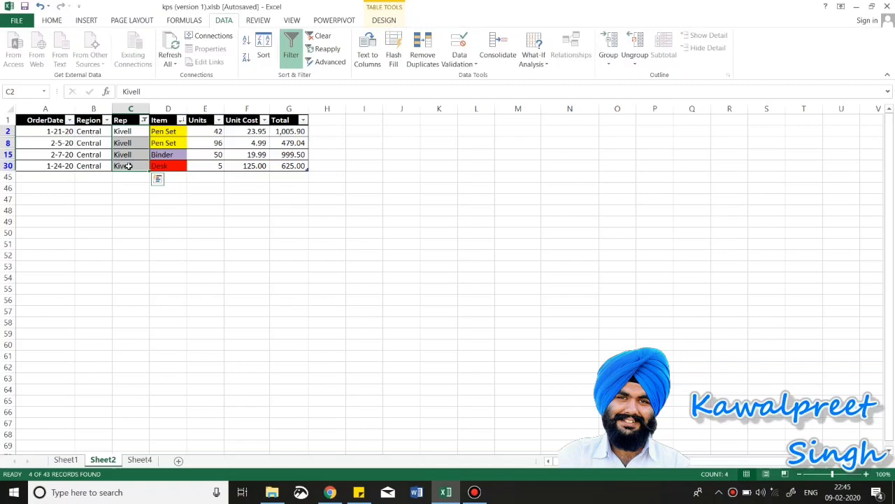
Step: Clear the Rep filter so all order rows show again
{"action": "left_click", "coordinate": [144, 120]}
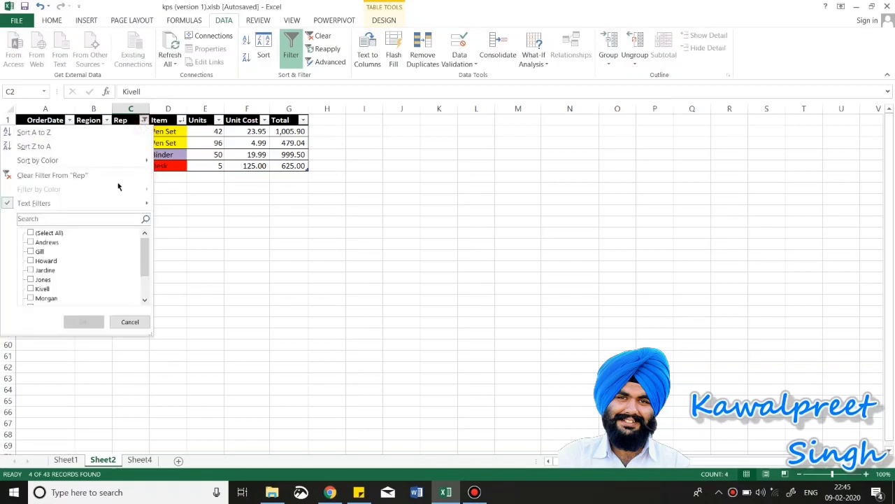
{"action": "left_click", "coordinate": [62, 175]}
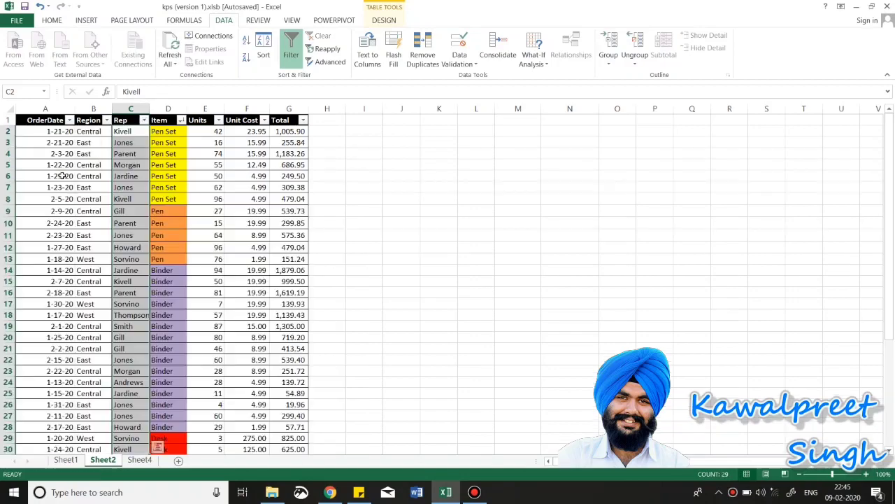
{"action": "left_click", "coordinate": [170, 173]}
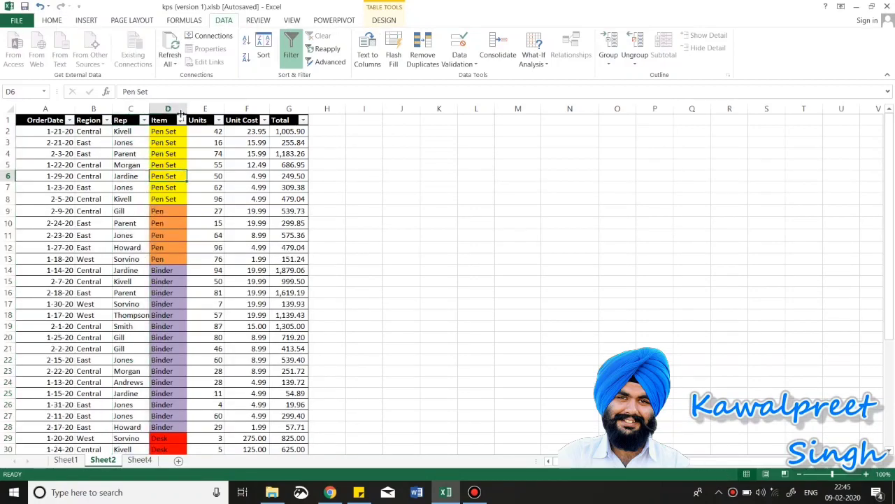
Step: Browse the Item filter choices without changing them, then return to the sticky note
{"action": "left_click", "coordinate": [181, 119]}
{"action": "mouse_move", "coordinate": [140, 166]}
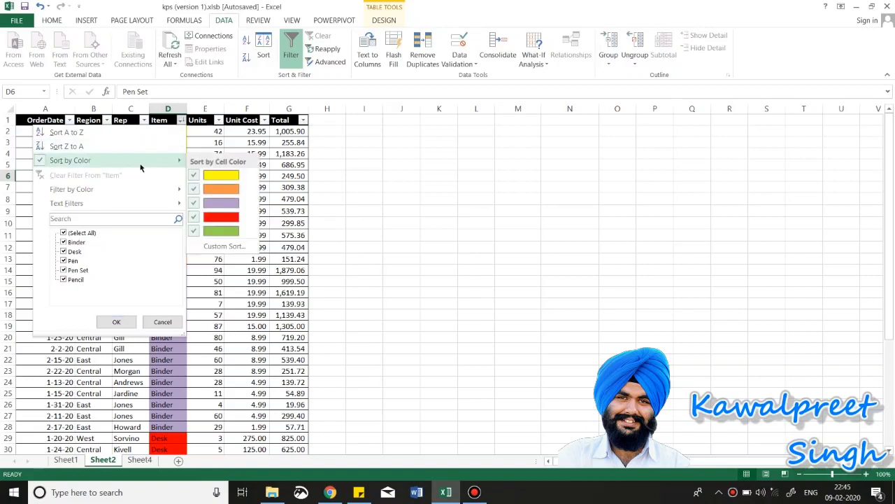
{"action": "mouse_move", "coordinate": [149, 202]}
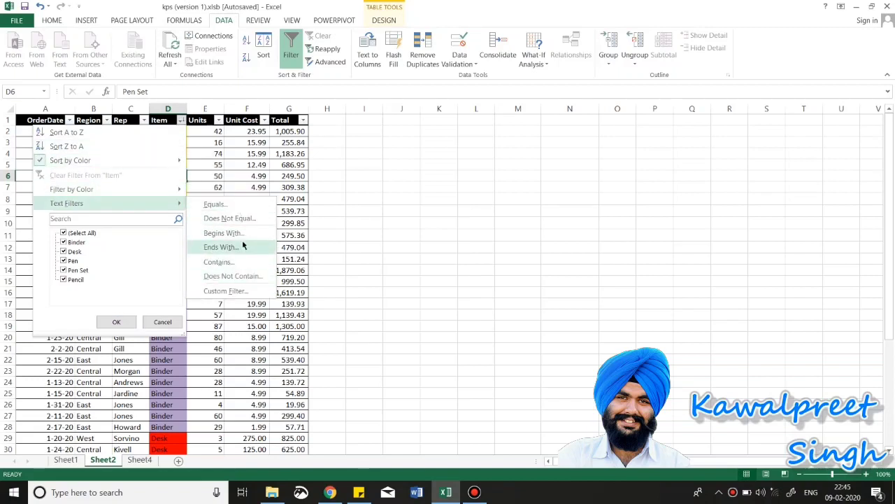
{"action": "left_click", "coordinate": [216, 180]}
{"action": "key", "text": "alt+Tab"}
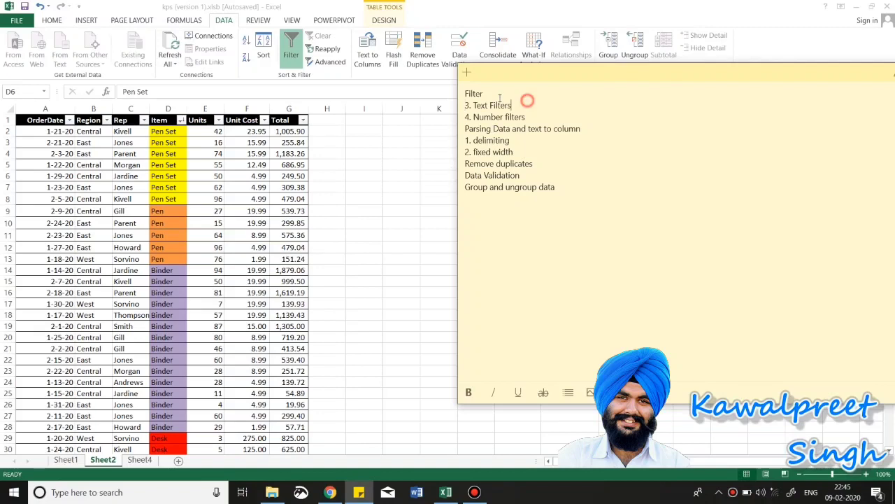
Step: Delete the 'Filter' and '3. Text Filters' lines from the sticky note
{"action": "left_click_drag", "start_coordinate": [528, 101], "coordinate": [449, 97]}
{"action": "key", "text": "BackSpace"}
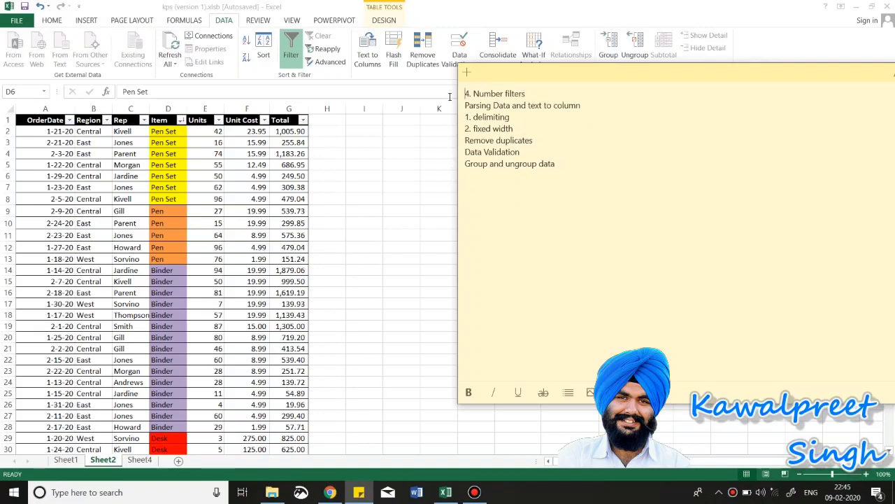
{"action": "left_click", "coordinate": [229, 175]}
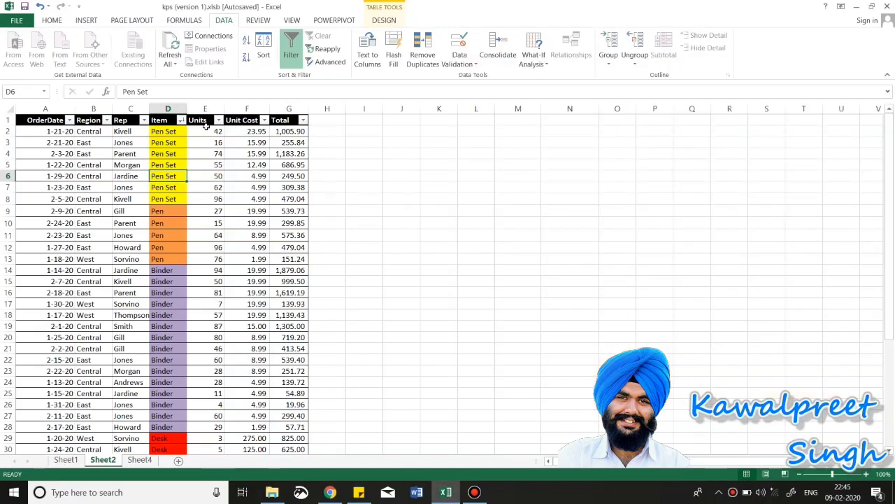
Step: Show the Number Filters choices for the Total column
{"action": "left_click_drag", "start_coordinate": [207, 131], "coordinate": [292, 325]}
{"action": "left_click", "coordinate": [257, 142]}
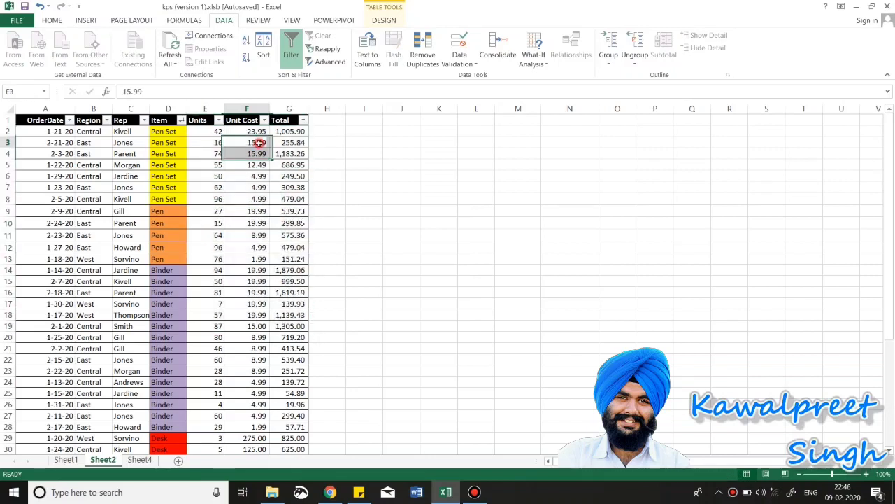
{"action": "left_click", "coordinate": [313, 119]}
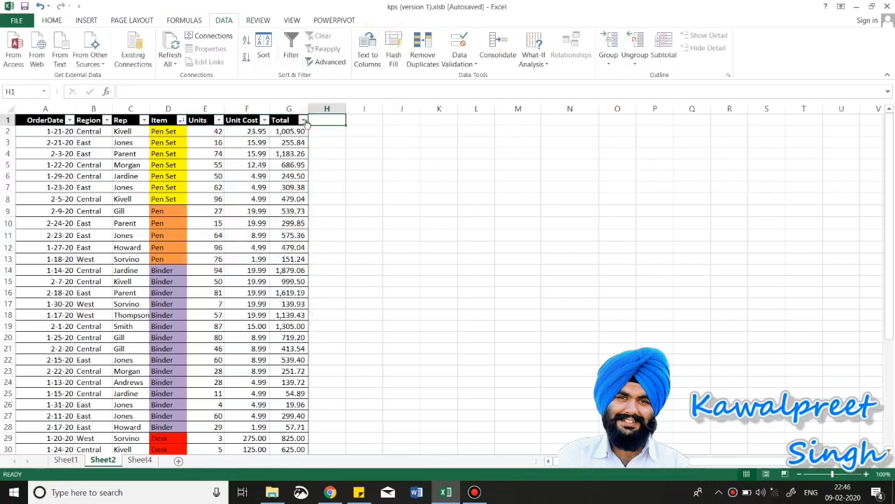
{"action": "left_click", "coordinate": [303, 119]}
{"action": "mouse_move", "coordinate": [266, 201]}
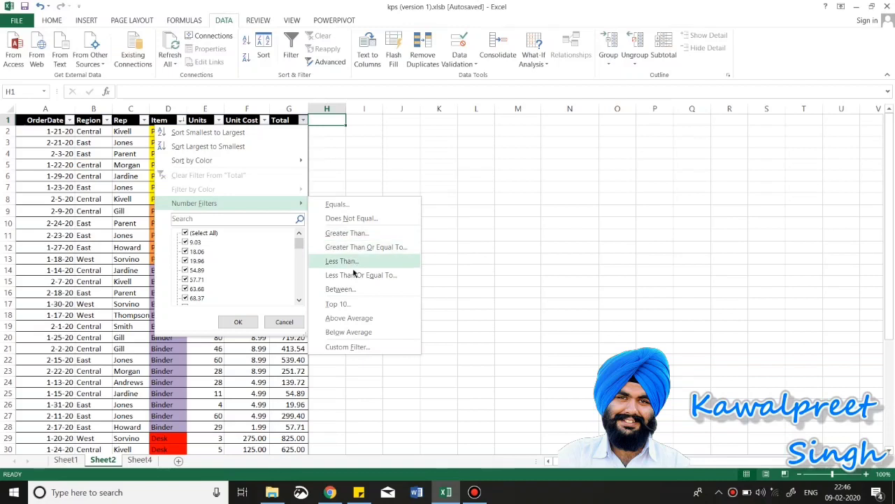
Step: Apply a Top 10 number filter to the Total column
{"action": "left_click", "coordinate": [347, 306]}
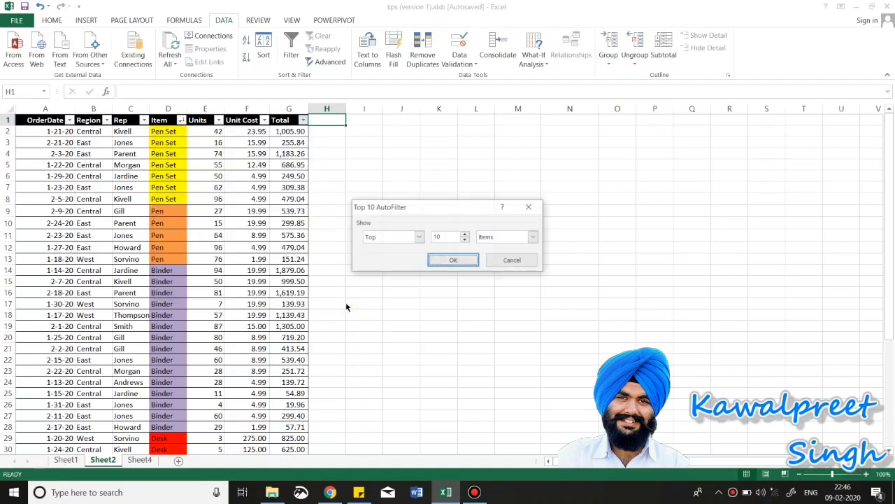
{"action": "left_click", "coordinate": [451, 262]}
{"action": "left_click_drag", "start_coordinate": [280, 133], "coordinate": [289, 232]}
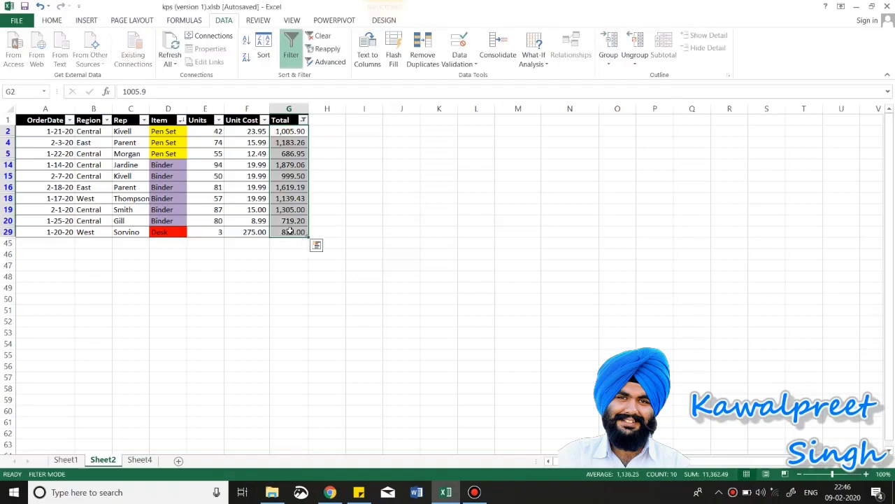
Step: Replace it with an Above Average filter on Total, leaving 16 of 43 rows
{"action": "left_click", "coordinate": [303, 121]}
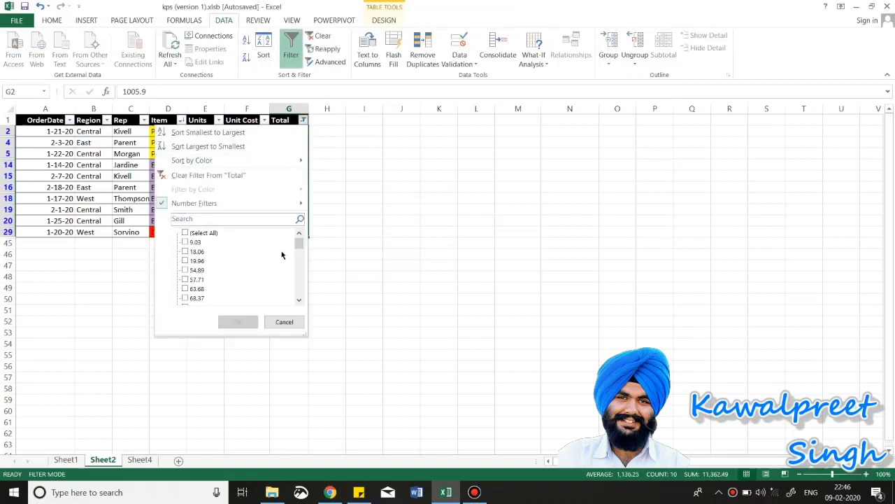
{"action": "mouse_move", "coordinate": [221, 204]}
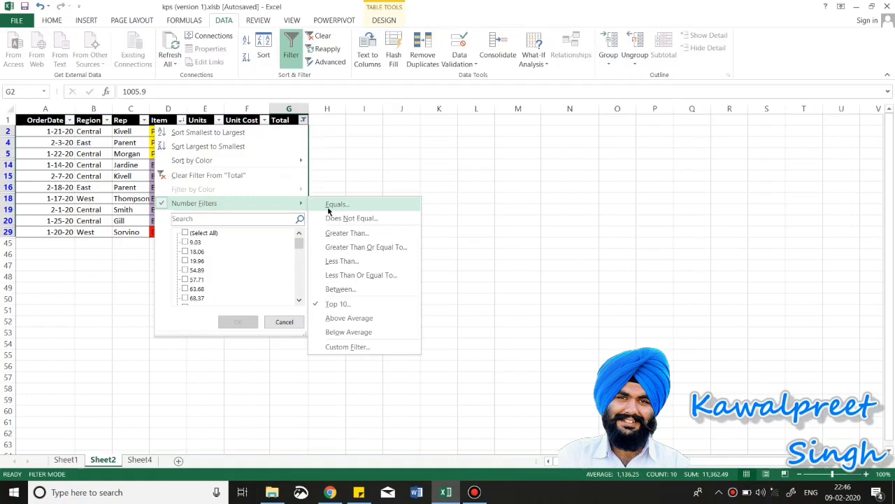
{"action": "left_click", "coordinate": [353, 318]}
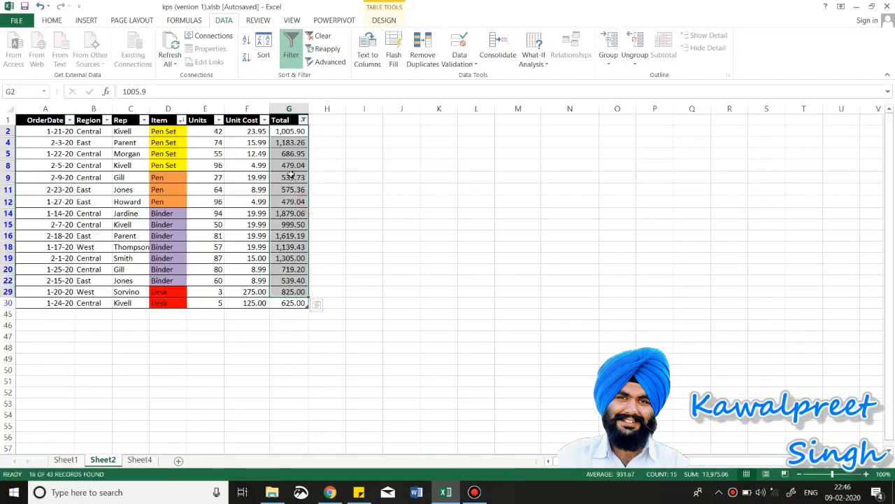
{"action": "left_click", "coordinate": [292, 145]}
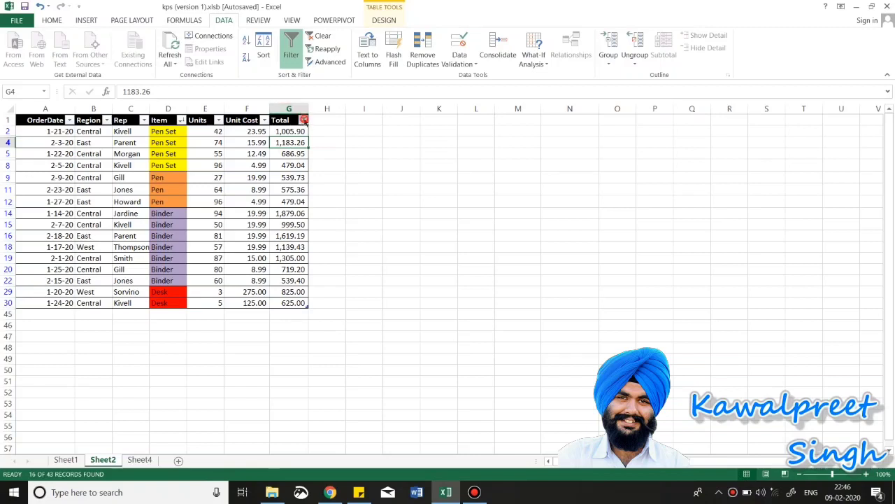
Step: Filter Total to values greater than 600, leaving 11 of 43 records, and check their sum
{"action": "left_click", "coordinate": [303, 120]}
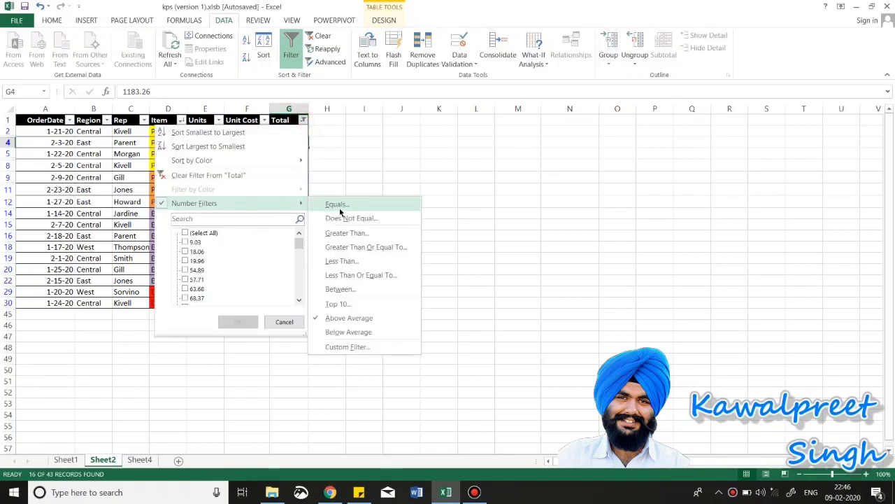
{"action": "left_click", "coordinate": [349, 234]}
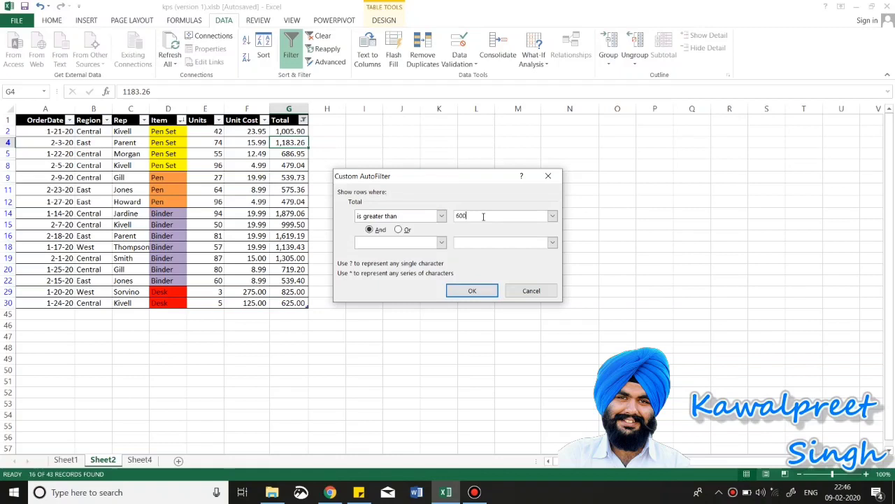
{"action": "left_click", "coordinate": [470, 290]}
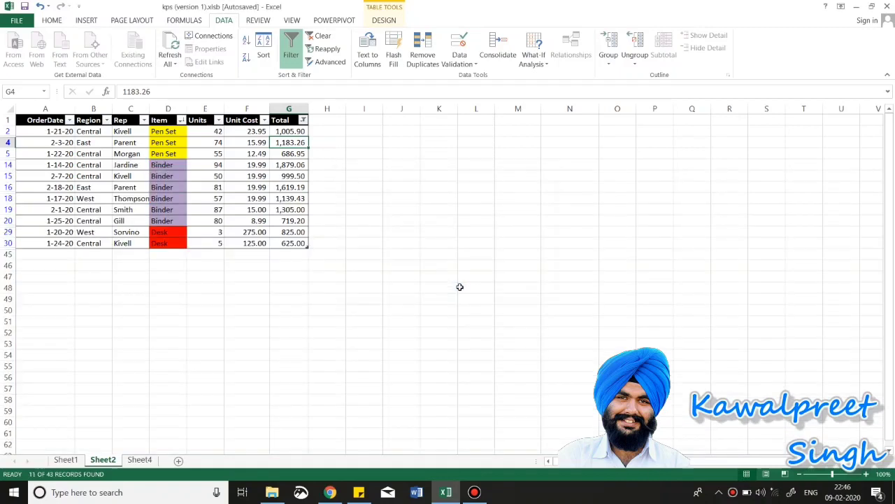
{"action": "left_click_drag", "start_coordinate": [291, 243], "coordinate": [291, 131]}
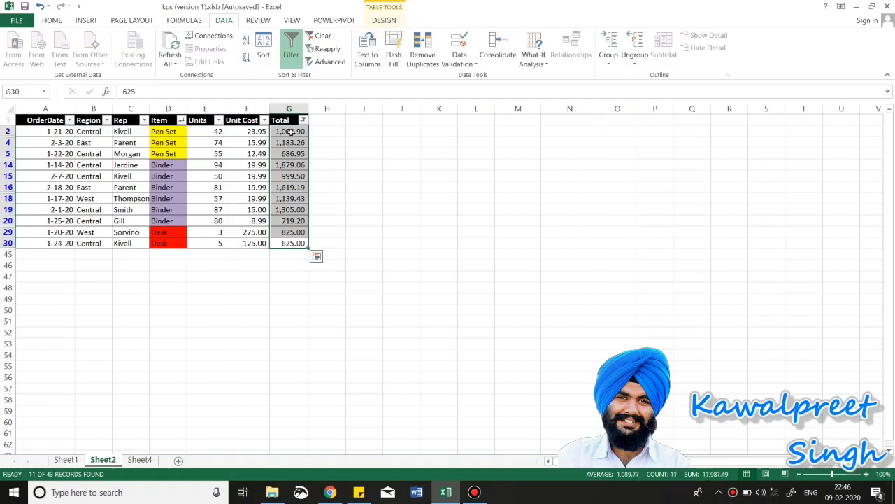
{"action": "key", "text": "alt+Tab"}
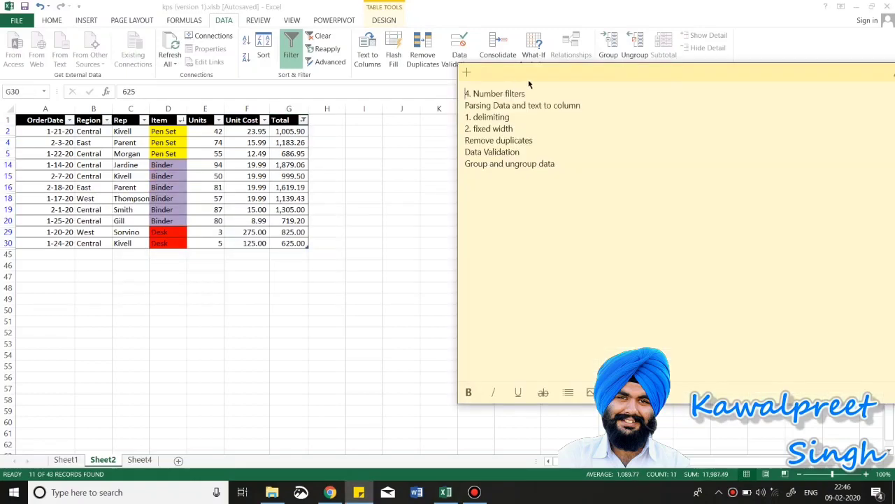
Step: Remove '4. Number filters' from the sticky note and show the blank Sheet4
{"action": "left_click_drag", "start_coordinate": [529, 89], "coordinate": [431, 91]}
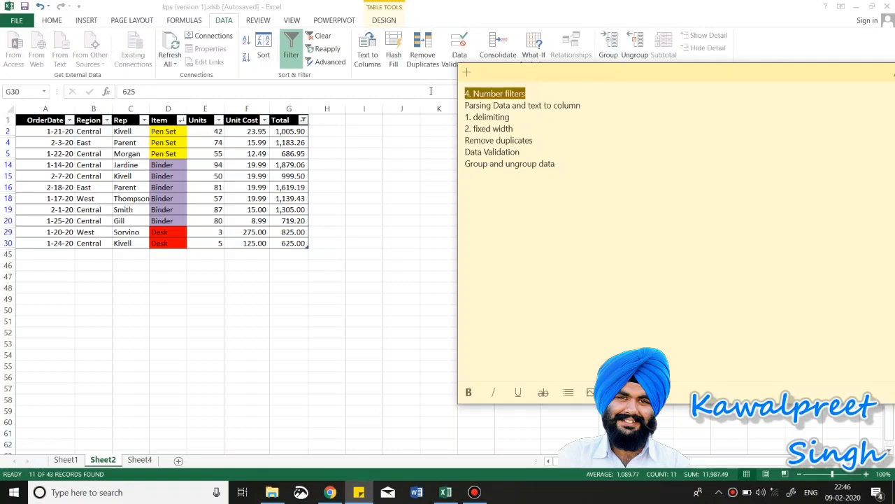
{"action": "key", "text": "BackSpace"}
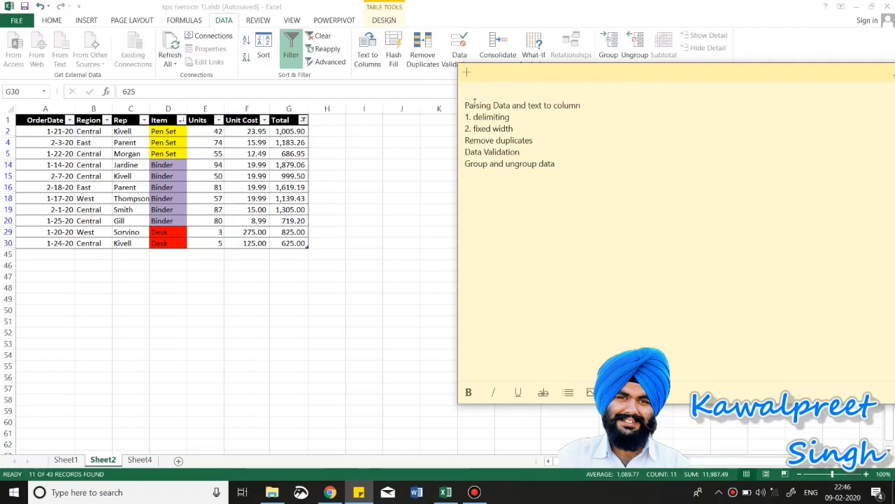
{"action": "triple_click", "coordinate": [462, 106]}
{"action": "left_click", "coordinate": [500, 107]}
{"action": "left_click", "coordinate": [149, 460]}
{"action": "left_click", "coordinate": [144, 460]}
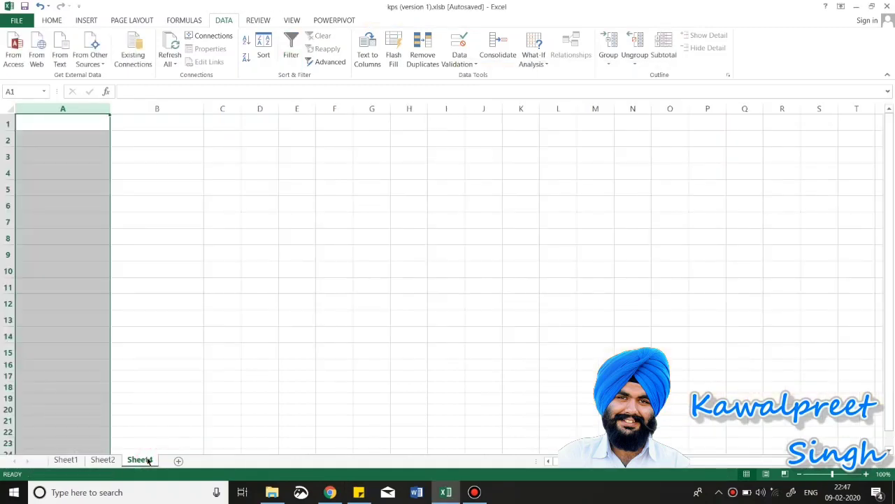
Step: Enter a first name and surname in A1 of Sheet4 and fill it down to A15
{"action": "left_click", "coordinate": [72, 119]}
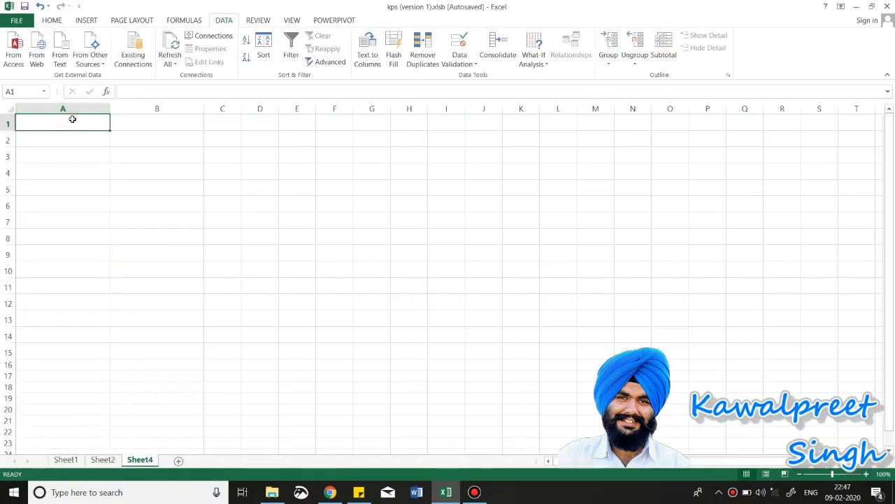
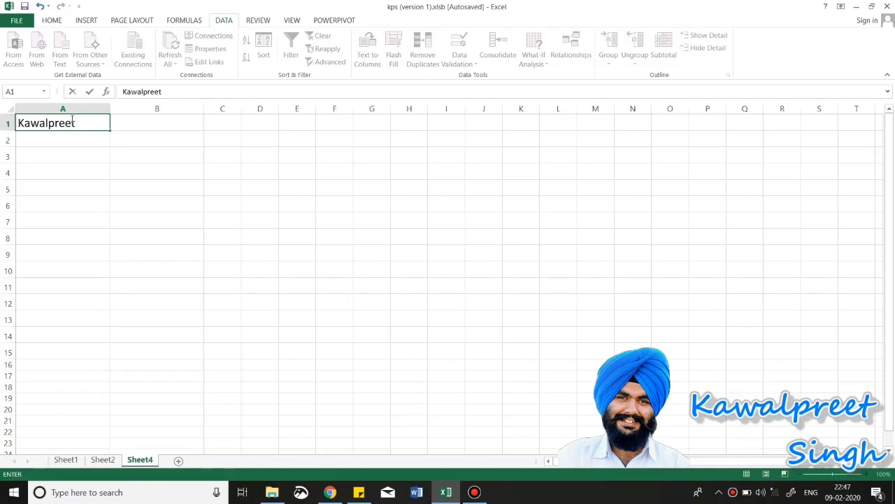
{"action": "left_click", "coordinate": [100, 150]}
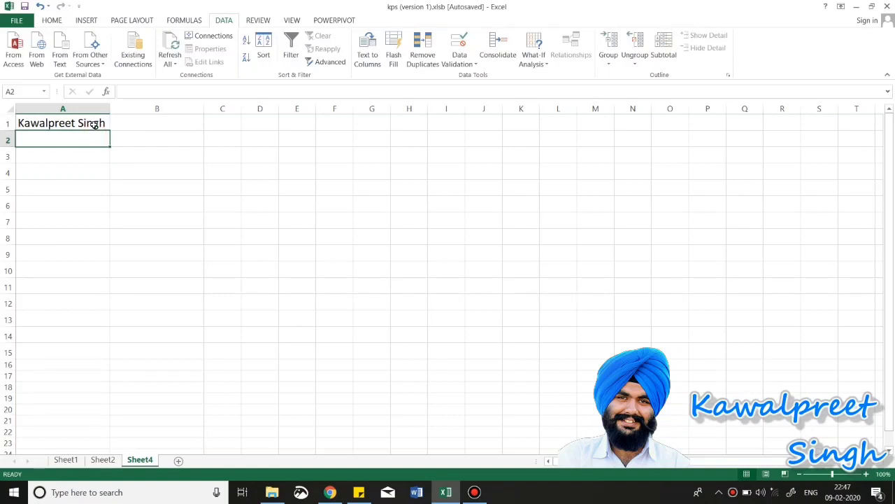
{"action": "left_click", "coordinate": [94, 126]}
{"action": "left_click_drag", "start_coordinate": [108, 129], "coordinate": [82, 361]}
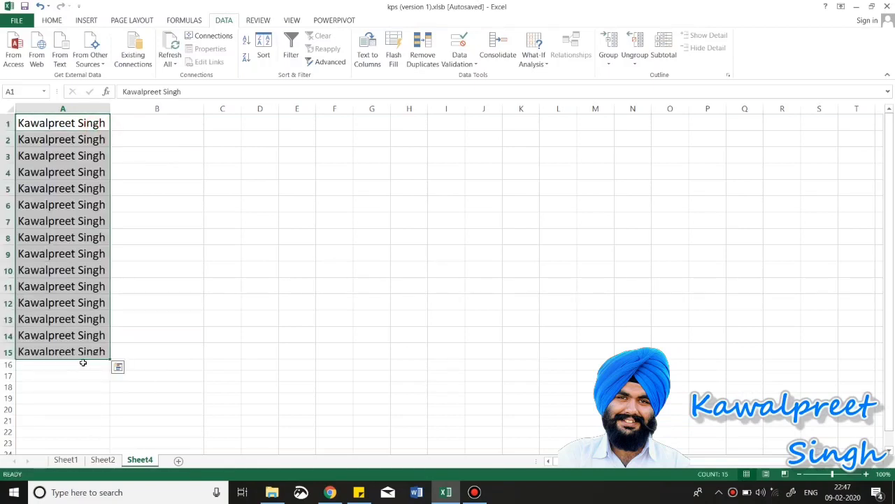
Step: Split A1:A15 at the space with delimited Text to Columns, moving surnames into column B
{"action": "left_click", "coordinate": [144, 299]}
{"action": "left_click_drag", "start_coordinate": [70, 123], "coordinate": [48, 354]}
{"action": "left_click", "coordinate": [368, 56]}
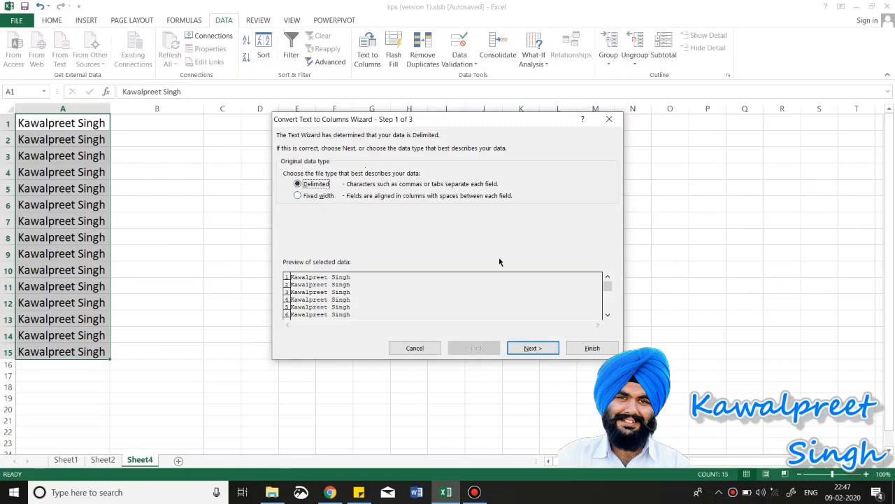
{"action": "left_click", "coordinate": [527, 350]}
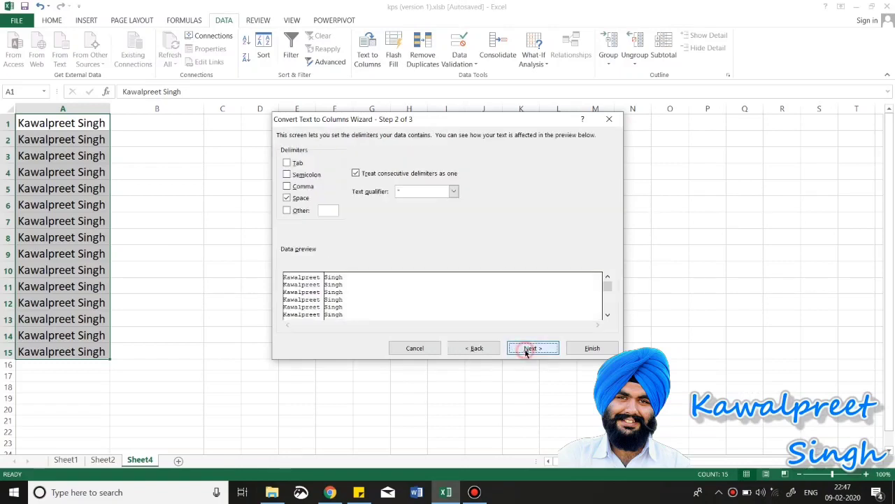
{"action": "left_click", "coordinate": [293, 200]}
{"action": "left_click", "coordinate": [292, 199]}
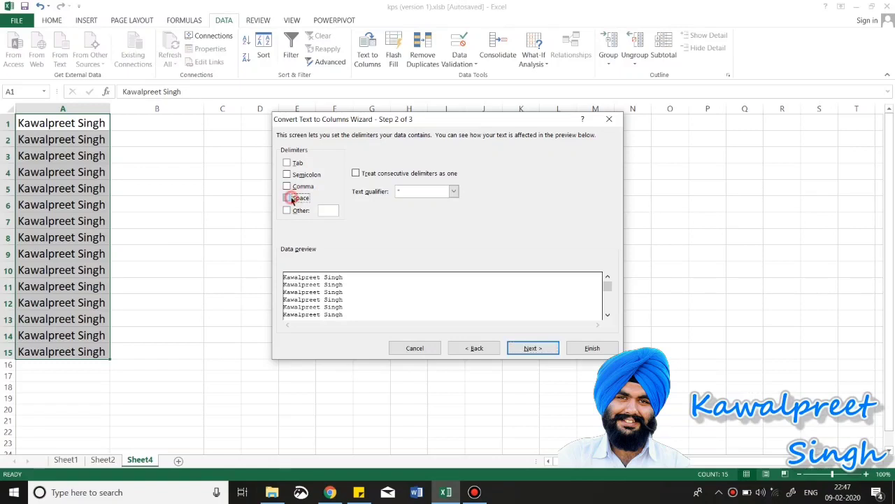
{"action": "left_click", "coordinate": [516, 354]}
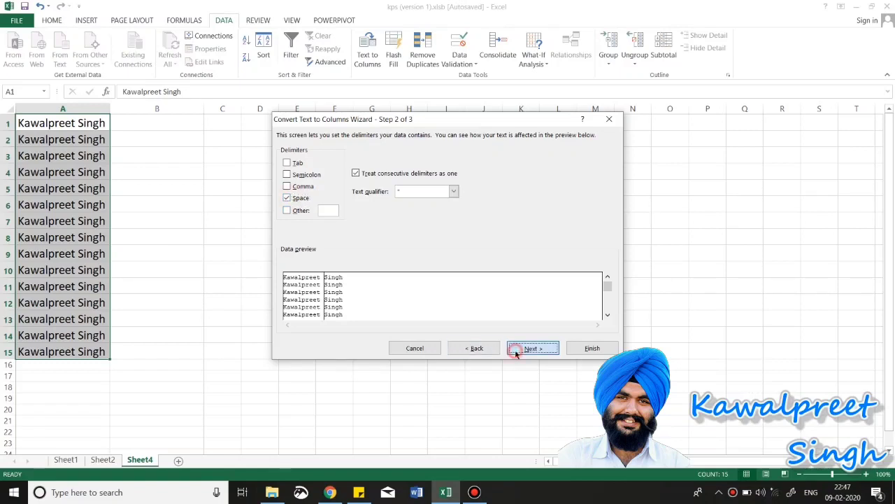
{"action": "left_click", "coordinate": [593, 349]}
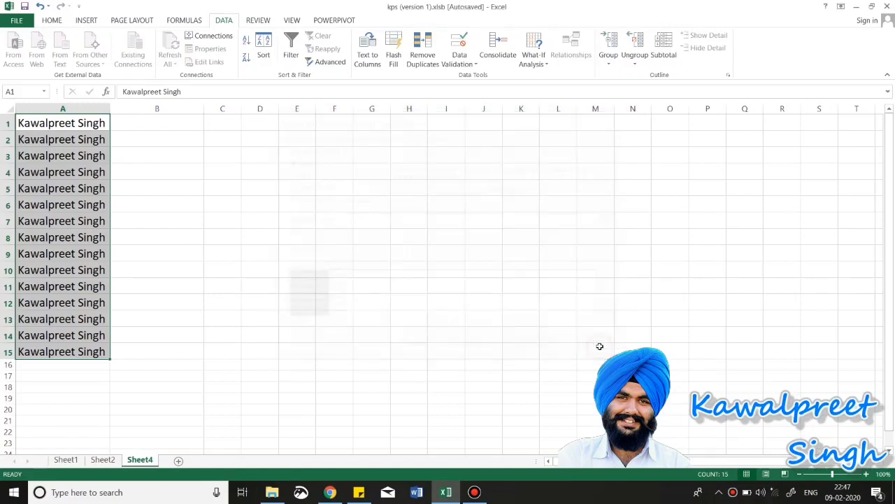
Step: Insert an empty column B so surnames shift to column C, then select the first names
{"action": "left_click", "coordinate": [77, 235]}
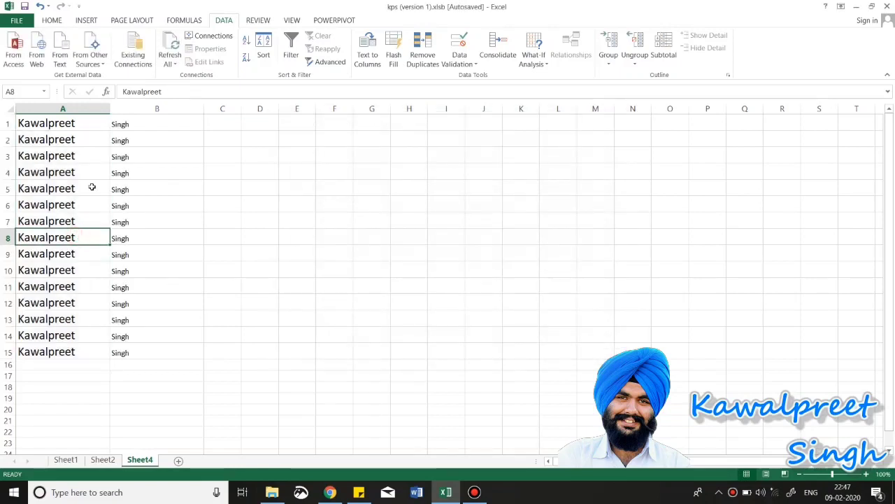
{"action": "left_click", "coordinate": [52, 125]}
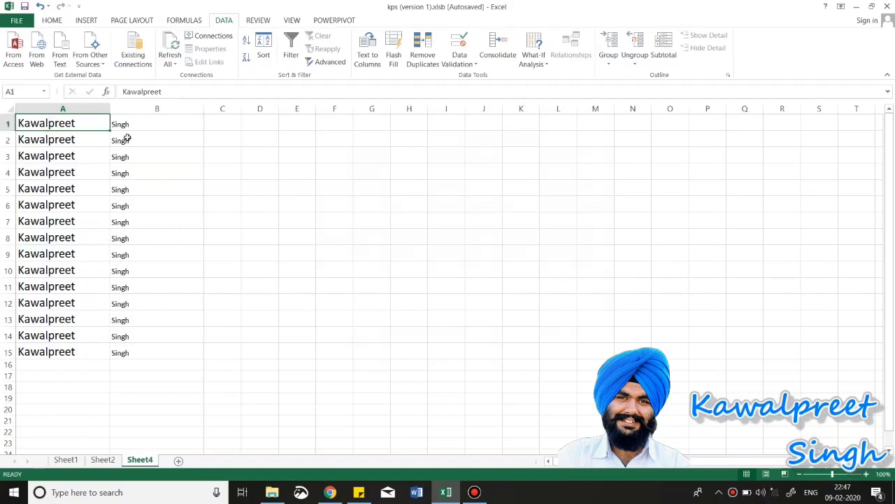
{"action": "left_click", "coordinate": [187, 107]}
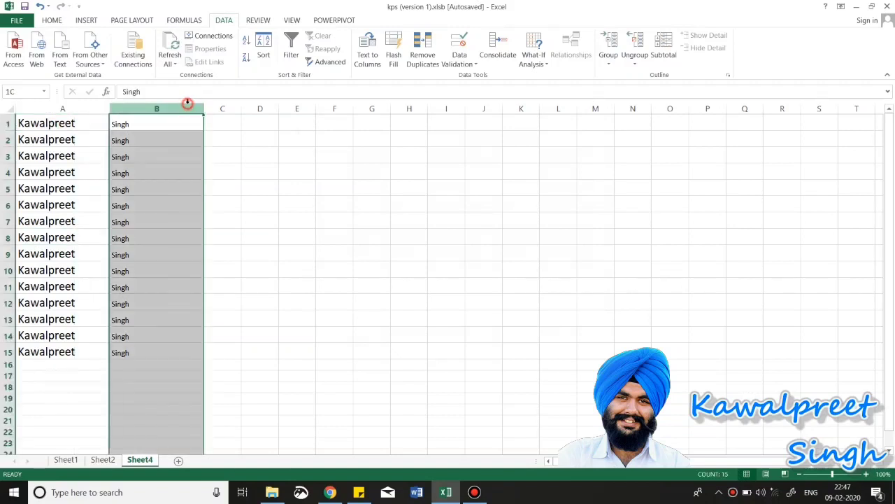
{"action": "right_click", "coordinate": [188, 106]}
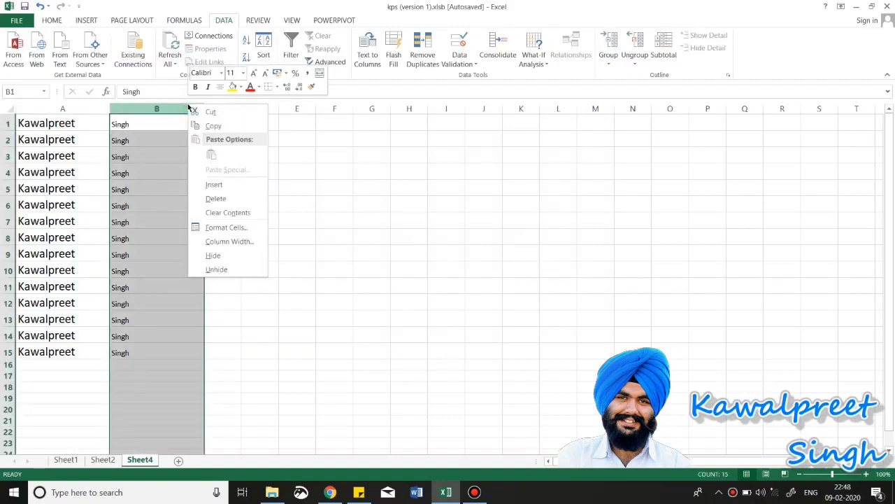
{"action": "left_click", "coordinate": [214, 185]}
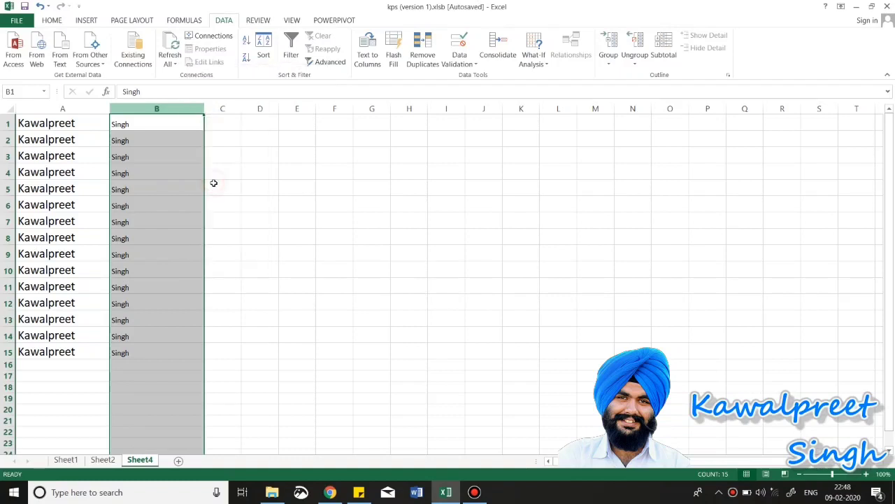
{"action": "right_click", "coordinate": [142, 109]}
{"action": "key", "text": "Escape"}
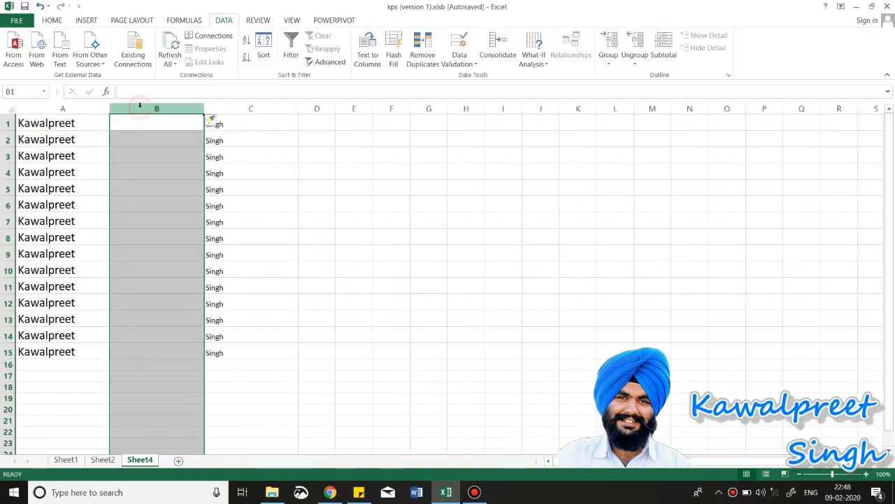
{"action": "left_click", "coordinate": [100, 151]}
{"action": "left_click_drag", "start_coordinate": [61, 117], "coordinate": [31, 352]}
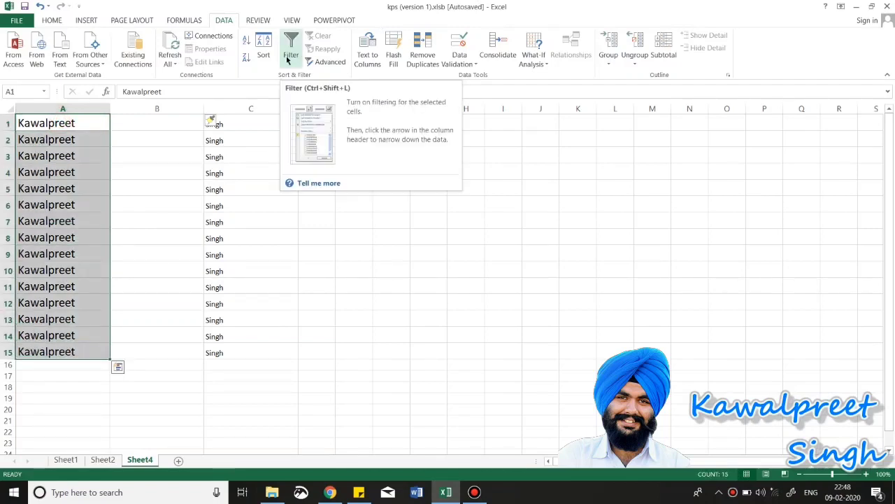
Step: Split each first name after its fifth character with a fixed-width Text to Columns break
{"action": "left_click", "coordinate": [367, 58]}
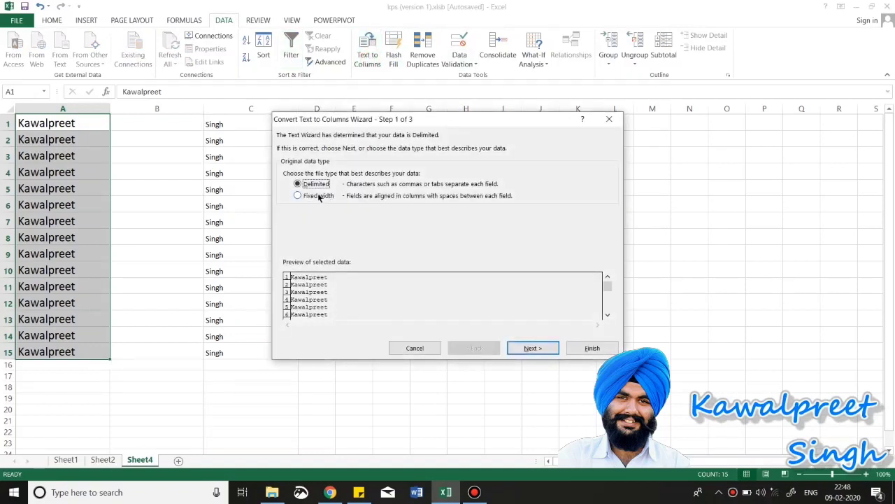
{"action": "left_click", "coordinate": [315, 196]}
{"action": "left_click", "coordinate": [532, 349]}
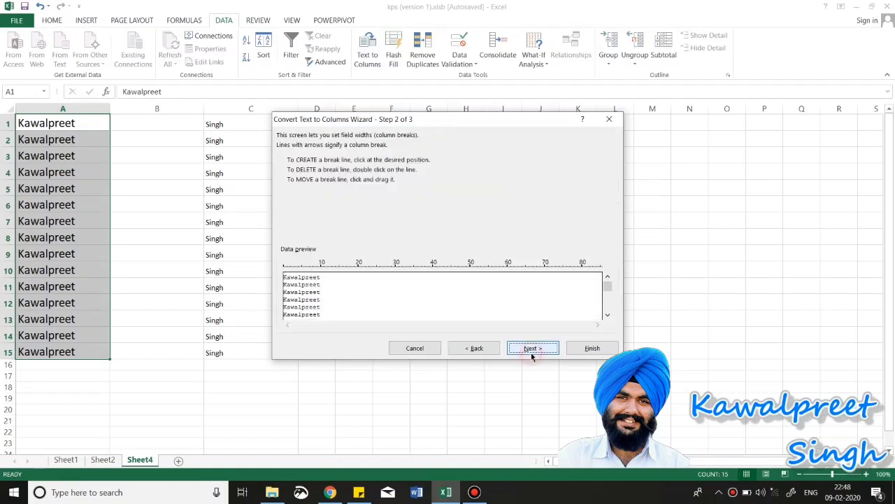
{"action": "left_click", "coordinate": [302, 280]}
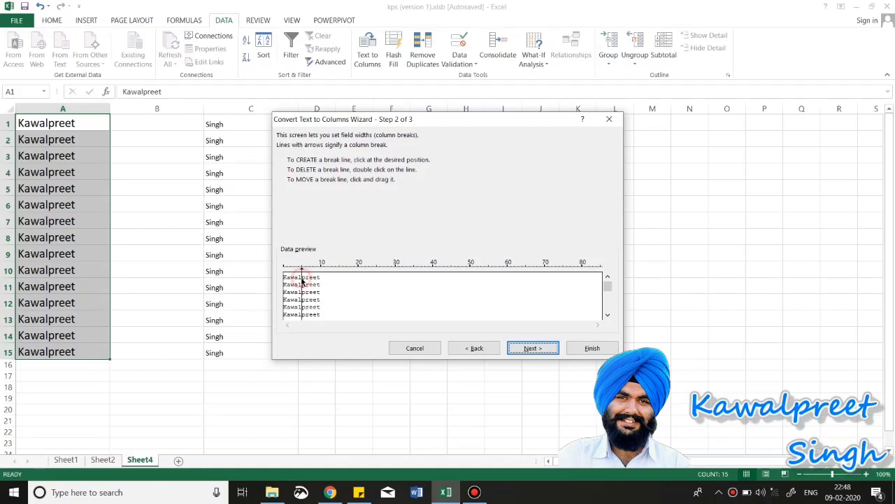
{"action": "left_click", "coordinate": [534, 348]}
{"action": "left_click", "coordinate": [606, 348]}
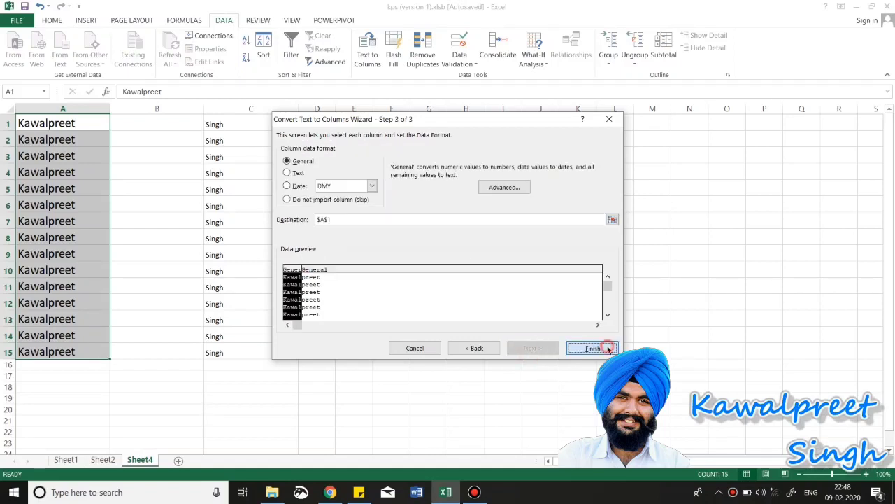
{"action": "left_click", "coordinate": [177, 249]}
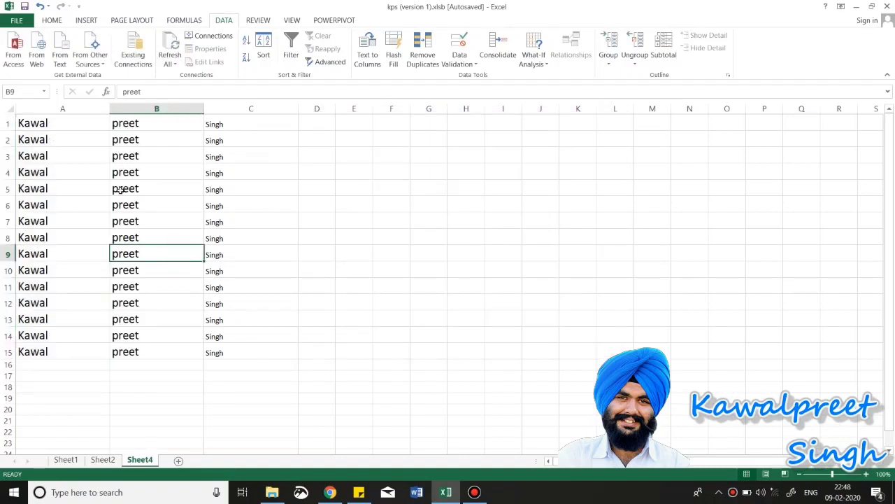
Step: Undo the three-column name split and reselect the full names in A1:A15
{"action": "left_click_drag", "start_coordinate": [47, 122], "coordinate": [227, 351]}
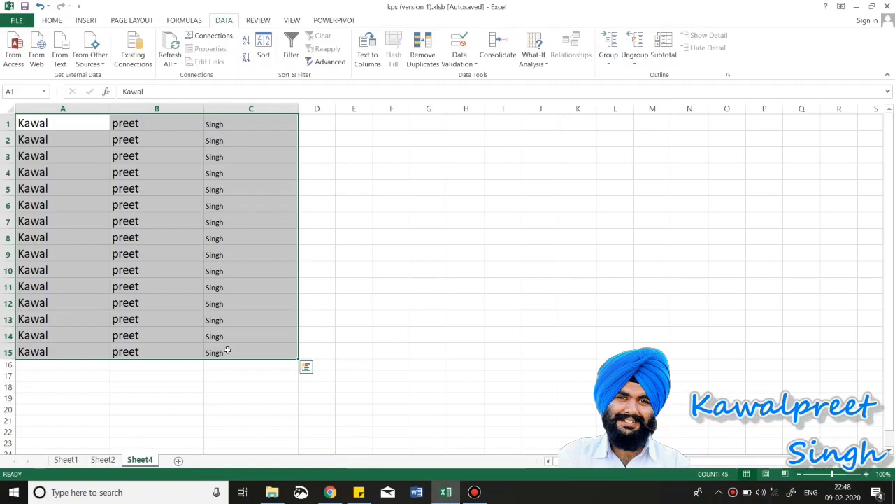
{"action": "key", "text": "ctrl+z"}
{"action": "key", "text": "ctrl+z"}
{"action": "key", "text": "ctrl+z"}
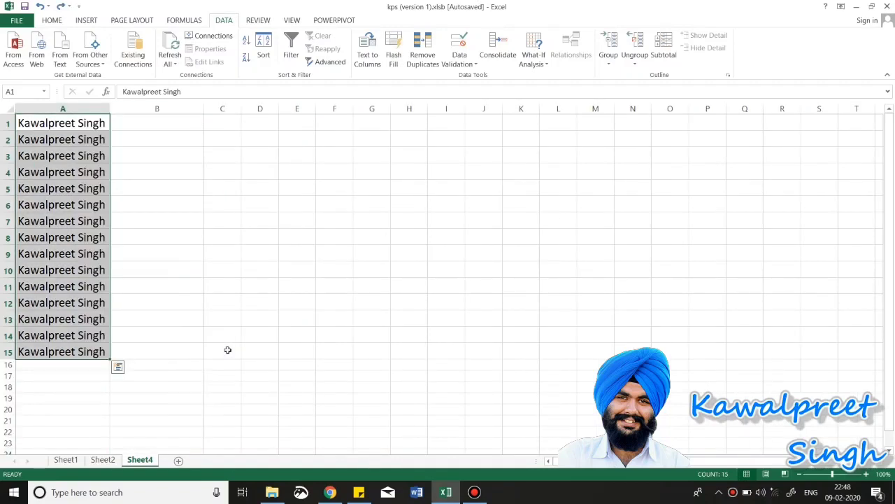
{"action": "left_click", "coordinate": [140, 304]}
{"action": "left_click", "coordinate": [82, 123]}
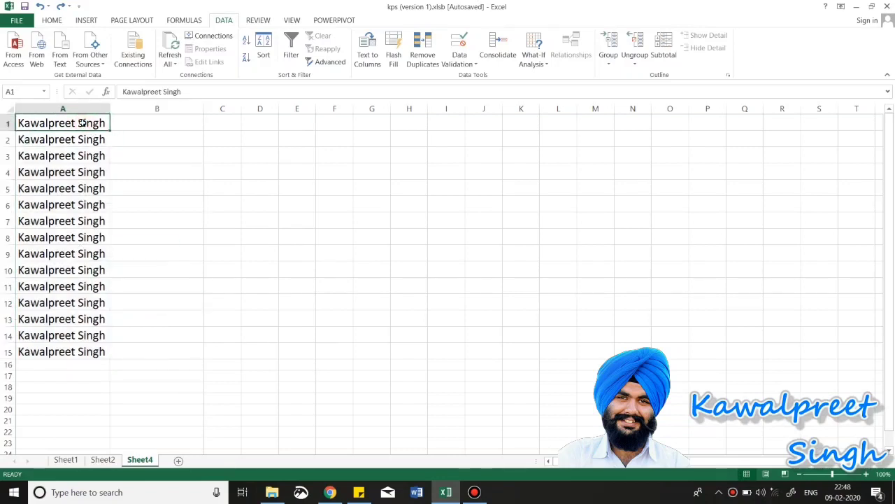
{"action": "left_click_drag", "start_coordinate": [75, 121], "coordinate": [50, 349]}
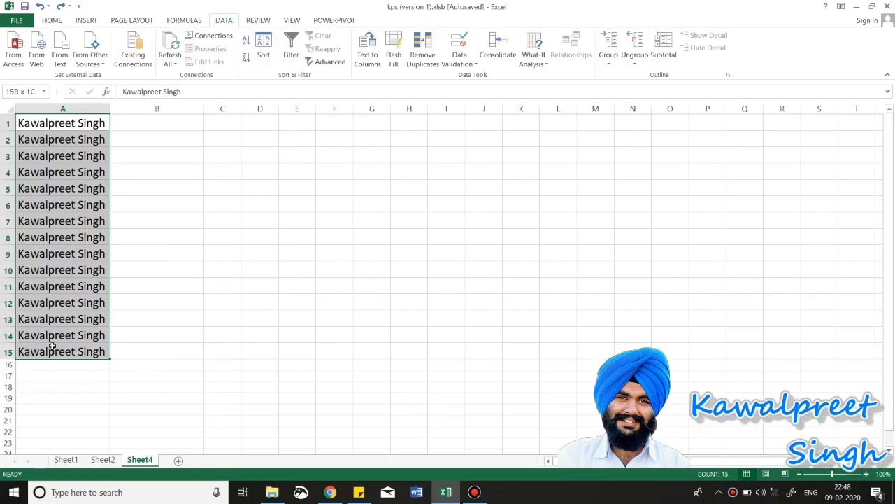
Step: Start a fixed-width Text to Columns split and clear the default break lines
{"action": "left_click", "coordinate": [371, 60]}
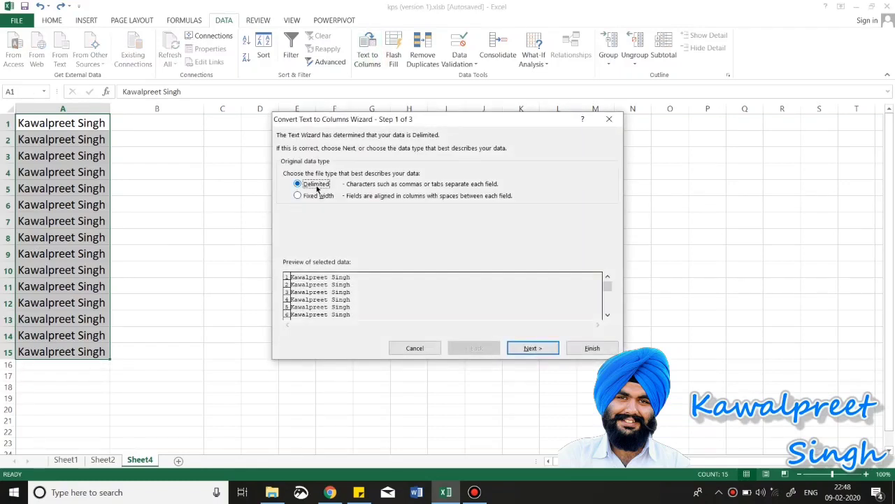
{"action": "left_click", "coordinate": [306, 195]}
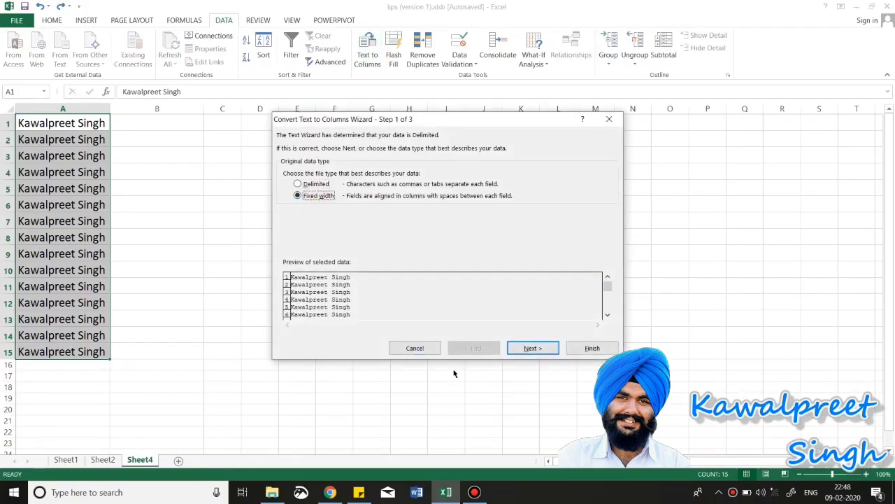
{"action": "left_click", "coordinate": [530, 349]}
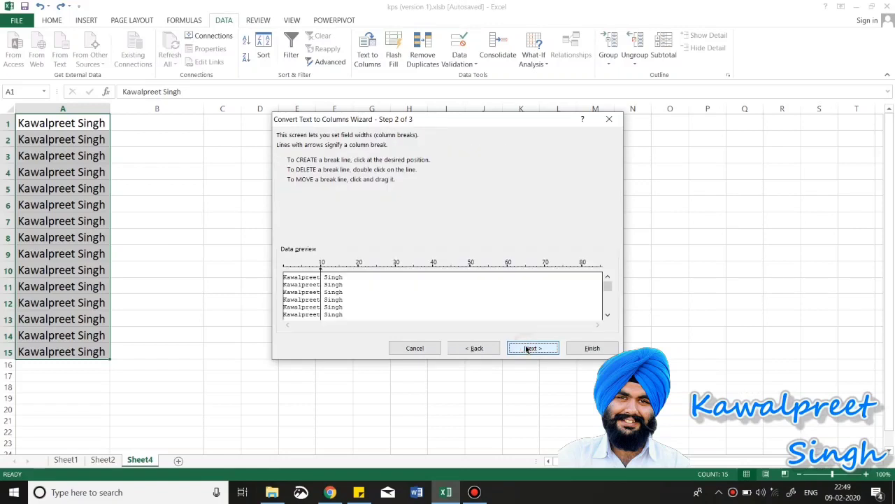
{"action": "left_click", "coordinate": [287, 279]}
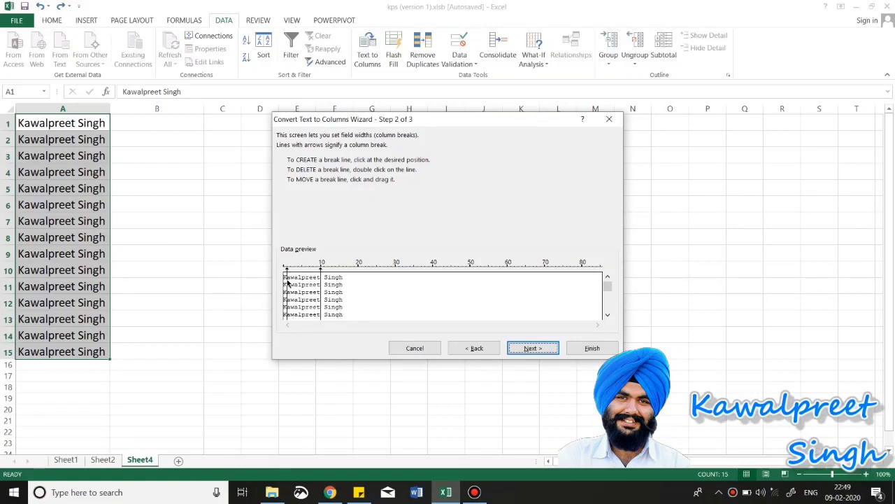
{"action": "double_click", "coordinate": [287, 280]}
{"action": "double_click", "coordinate": [320, 298]}
Step: Place break lines at 3, 6, 10 and 14 and finish splitting the names into columns A–E
{"action": "left_click", "coordinate": [295, 287]}
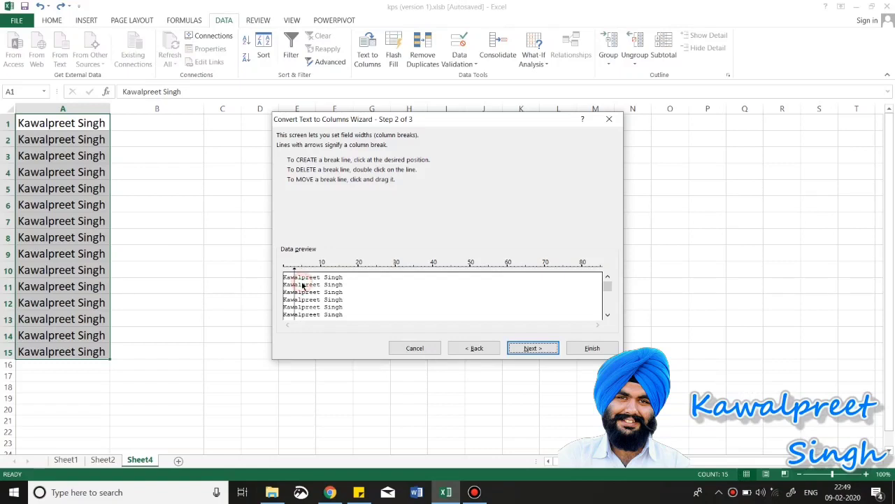
{"action": "left_click", "coordinate": [305, 287]}
{"action": "left_click", "coordinate": [320, 284]}
{"action": "left_click", "coordinate": [339, 287]}
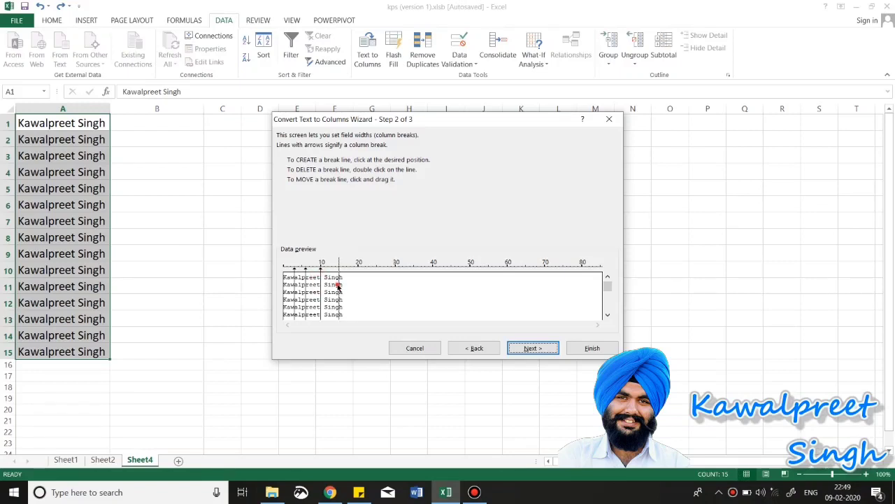
{"action": "double_click", "coordinate": [339, 285]}
{"action": "left_click", "coordinate": [335, 287]}
{"action": "left_click", "coordinate": [542, 348]}
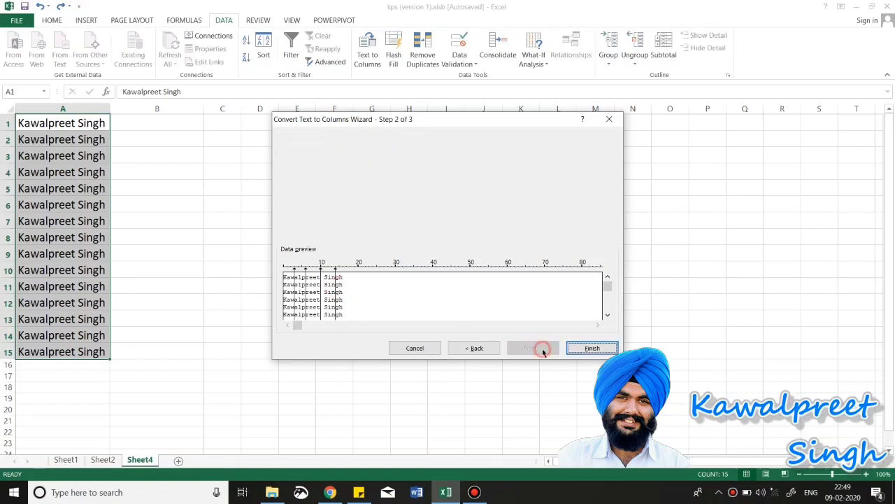
{"action": "left_click", "coordinate": [593, 347]}
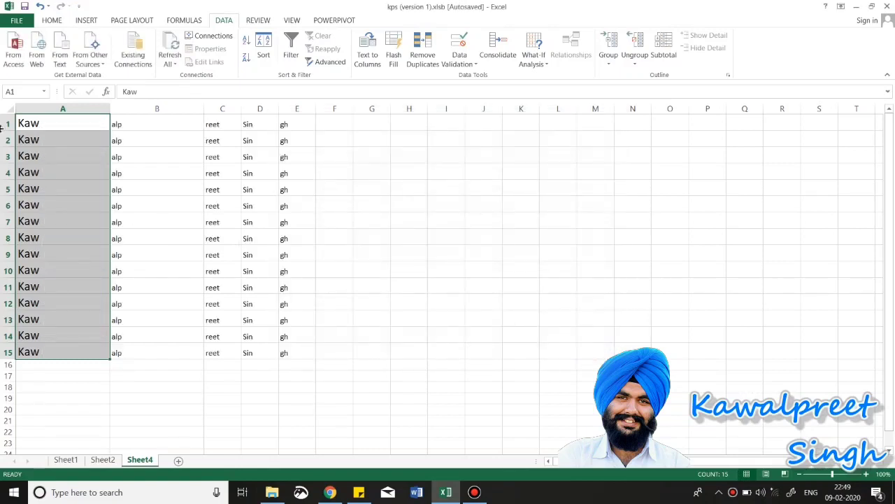
Step: Dismiss the empty-selection Text to Columns warning from H9 and undo the five-column split
{"action": "left_click", "coordinate": [59, 150]}
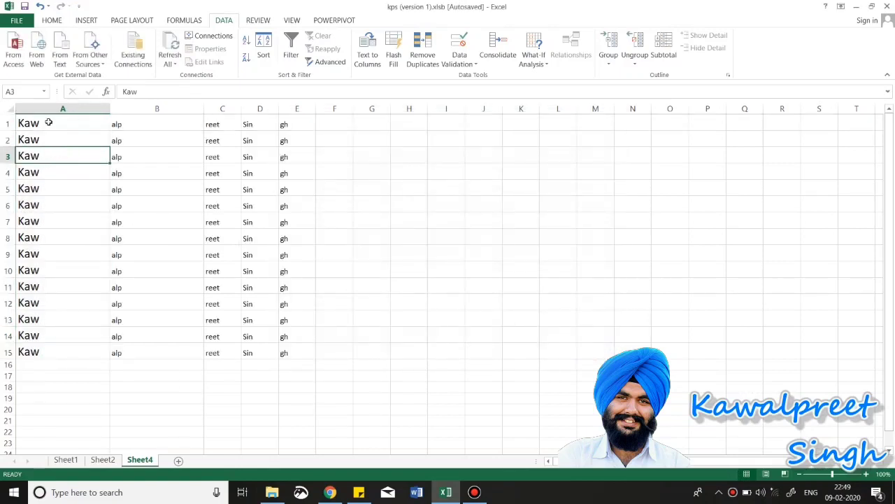
{"action": "left_click_drag", "start_coordinate": [53, 123], "coordinate": [286, 354]}
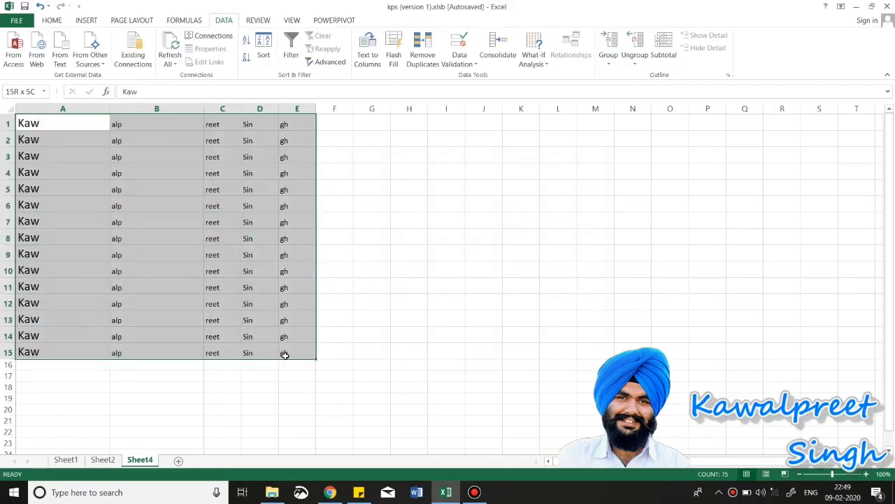
{"action": "left_click", "coordinate": [419, 250]}
{"action": "left_click", "coordinate": [366, 58]}
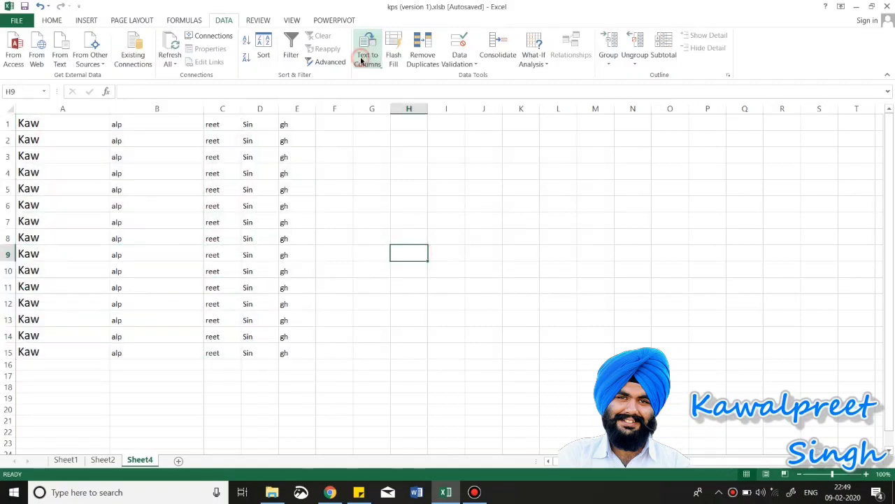
{"action": "left_click", "coordinate": [447, 275]}
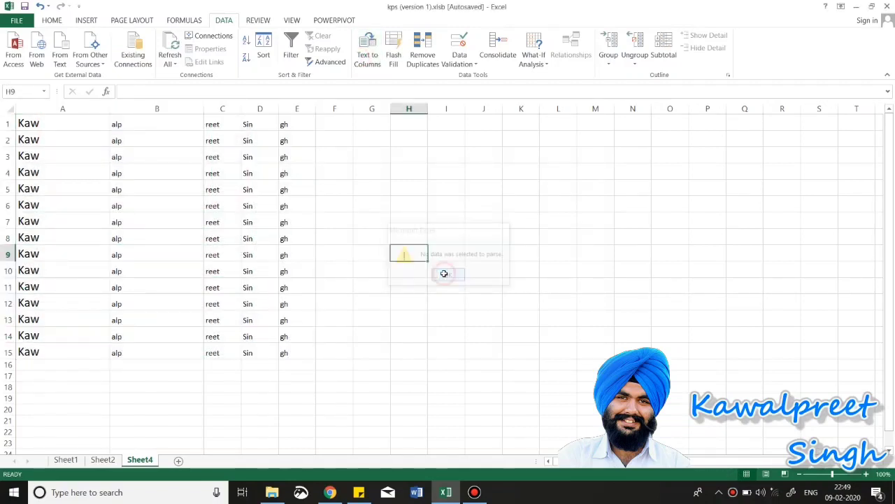
{"action": "key", "text": "ctrl+z"}
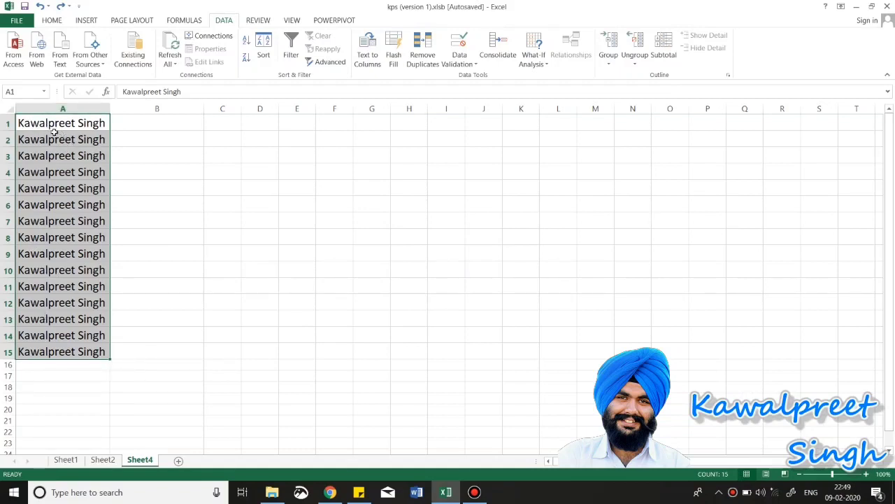
Step: Run Remove Duplicates on column A of A1:A15 and confirm the results message
{"action": "left_click", "coordinate": [416, 56]}
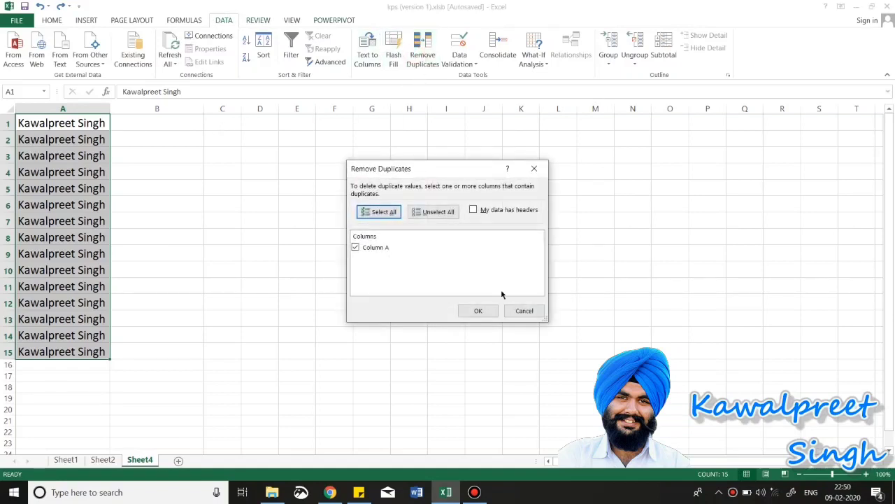
{"action": "left_click", "coordinate": [472, 311]}
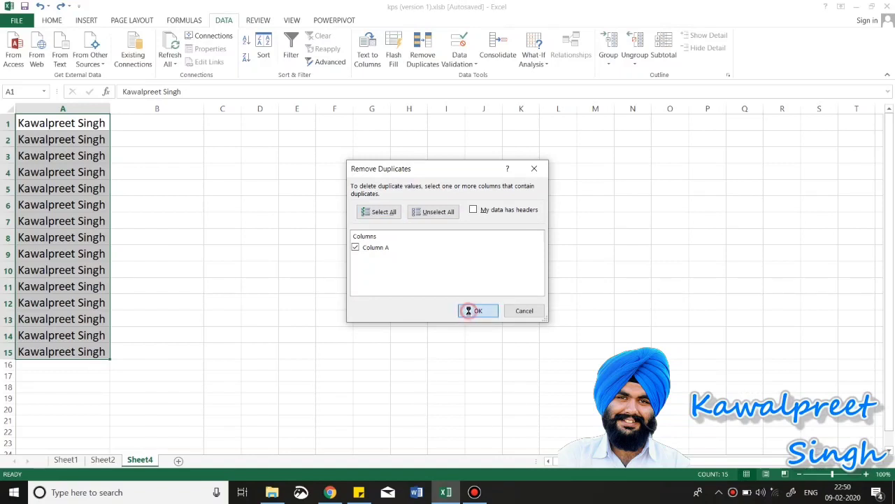
{"action": "left_click", "coordinate": [448, 277]}
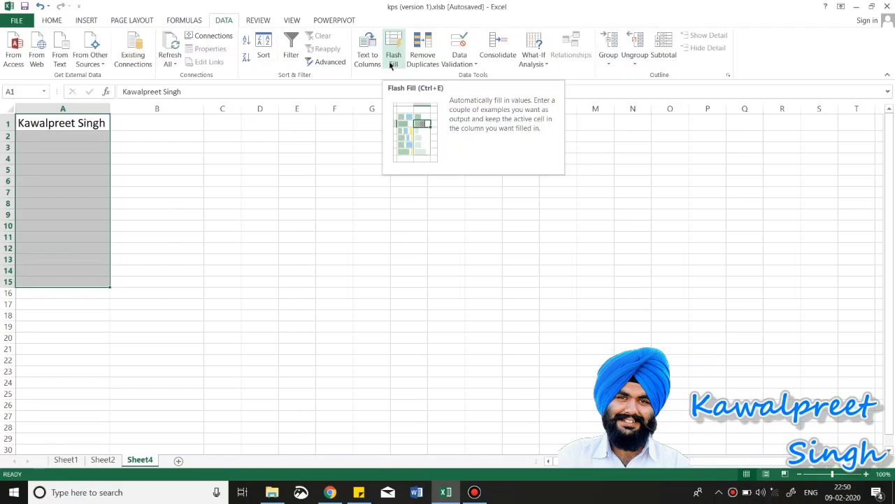
Step: Delete the finished topics through Remove duplicates from the sticky note, leaving Data Validation first
{"action": "key", "text": "alt+Tab"}
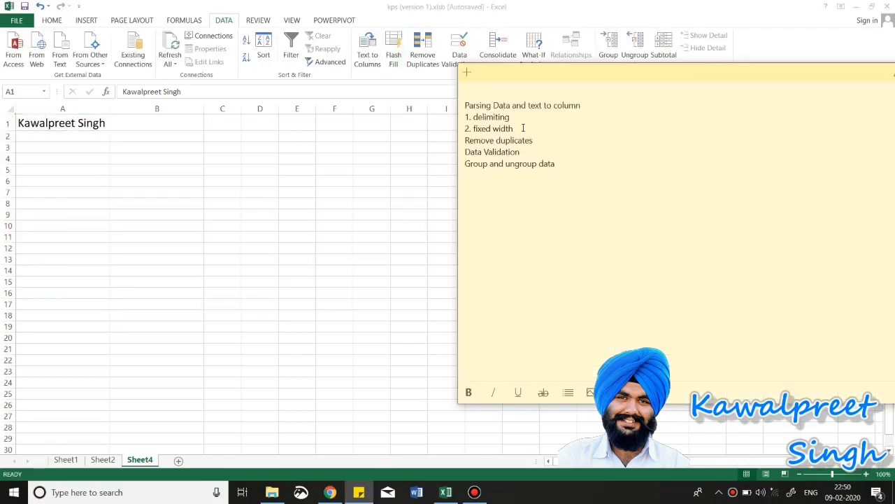
{"action": "left_click_drag", "start_coordinate": [542, 142], "coordinate": [457, 105]}
{"action": "key", "text": "BackSpace"}
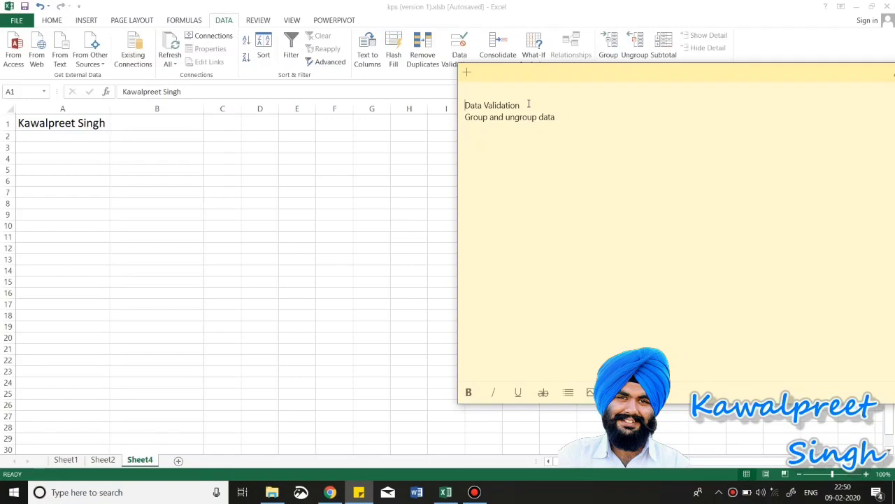
{"action": "left_click_drag", "start_coordinate": [528, 104], "coordinate": [460, 106]}
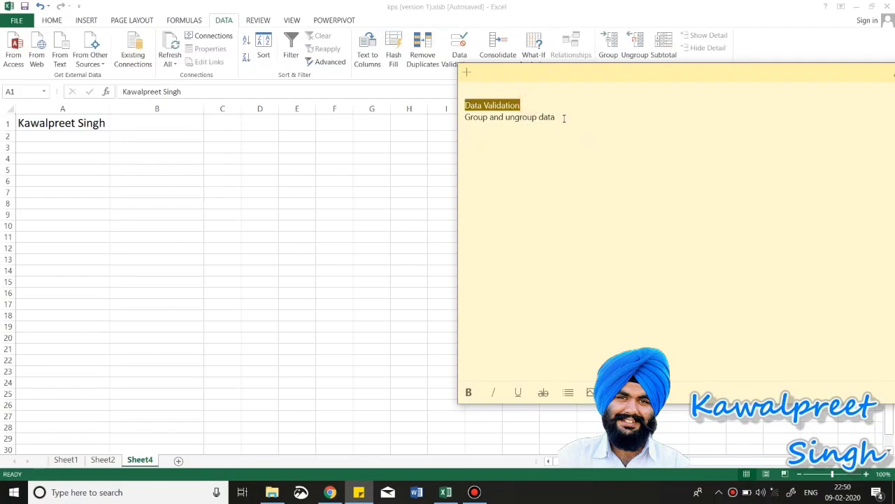
{"action": "left_click", "coordinate": [58, 123]}
Step: Clear the name from A1 and enter headers Date, Product and Units in A5, B5 and C5
{"action": "left_click", "coordinate": [58, 123]}
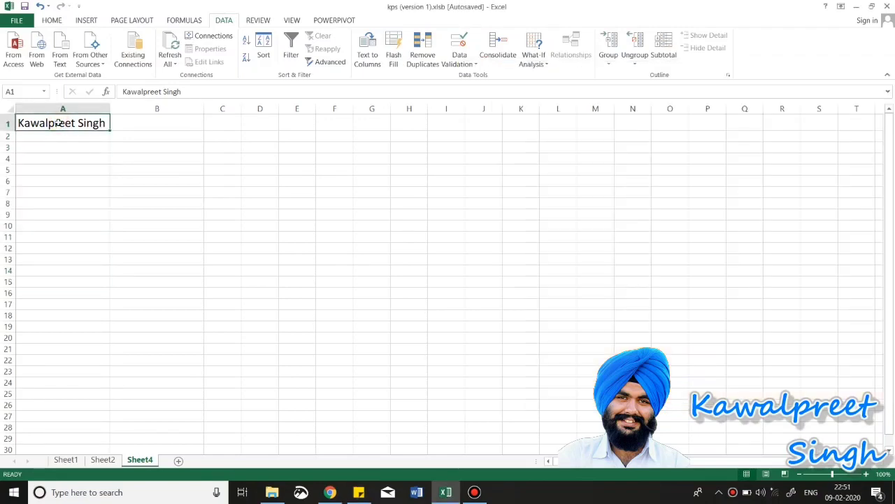
{"action": "key", "text": "BackSpace"}
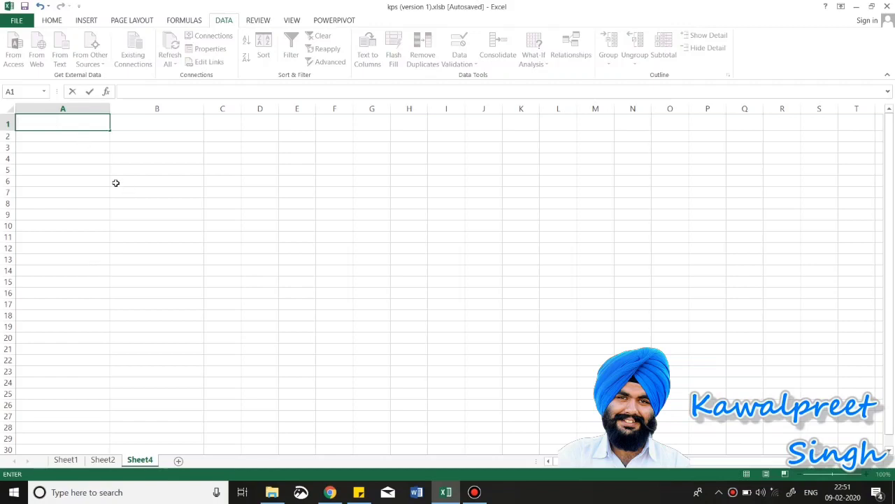
{"action": "left_click", "coordinate": [161, 168]}
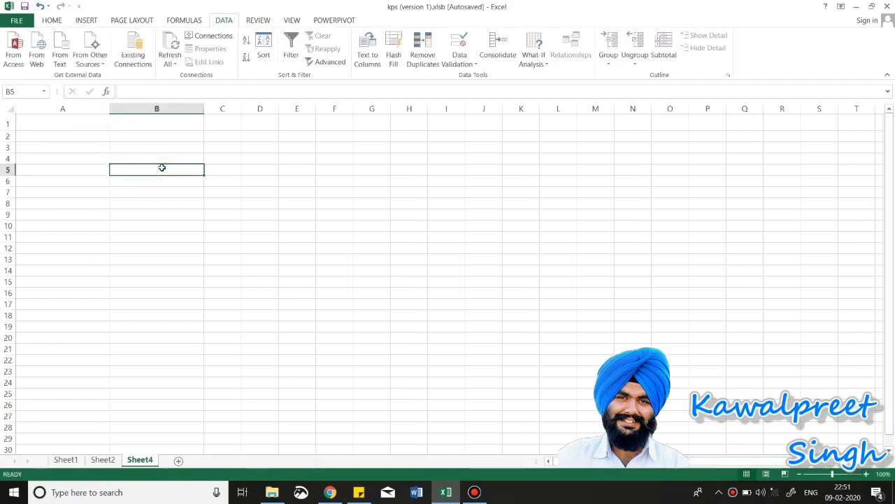
{"action": "type", "text": "Prod"}
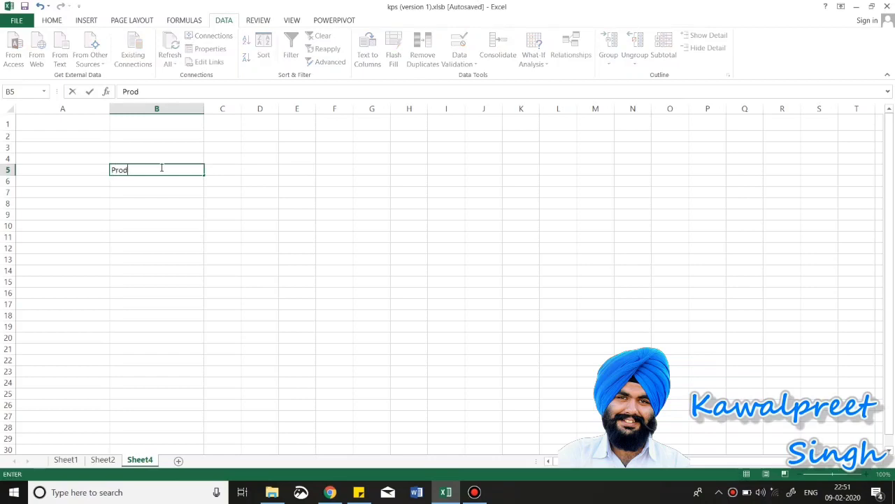
{"action": "type", "text": "uct"}
{"action": "left_click", "coordinate": [90, 167]}
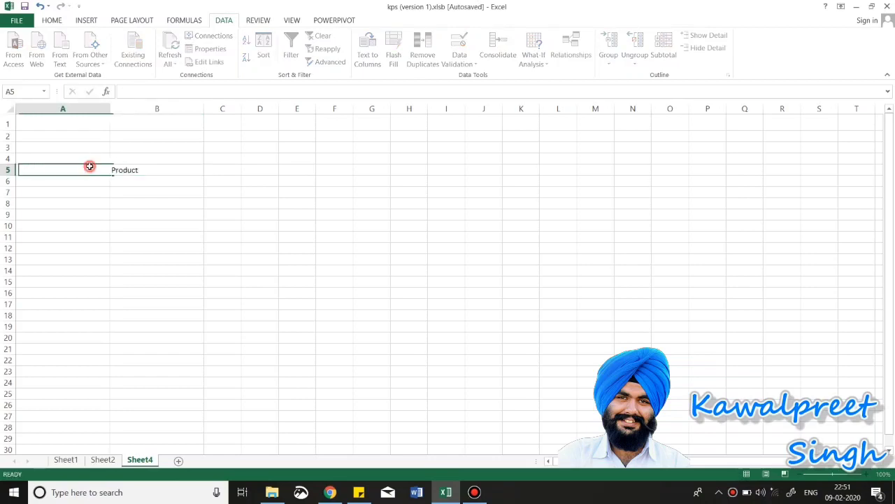
{"action": "type", "text": "Date"}
{"action": "left_click", "coordinate": [228, 167]}
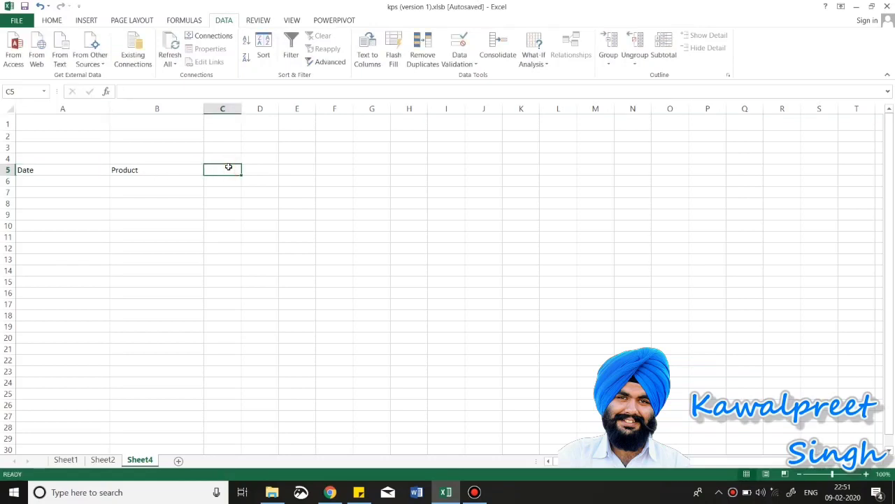
{"action": "type", "text": "U"}
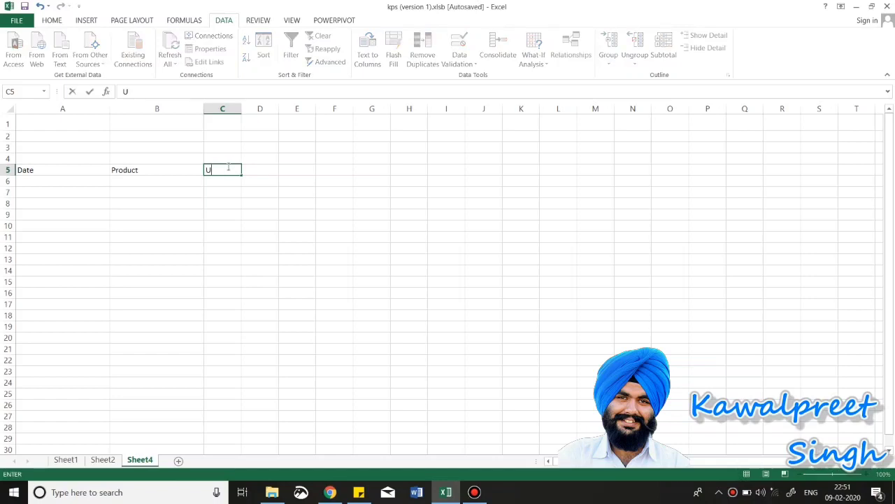
{"action": "type", "text": "nits"}
{"action": "left_click", "coordinate": [149, 199]}
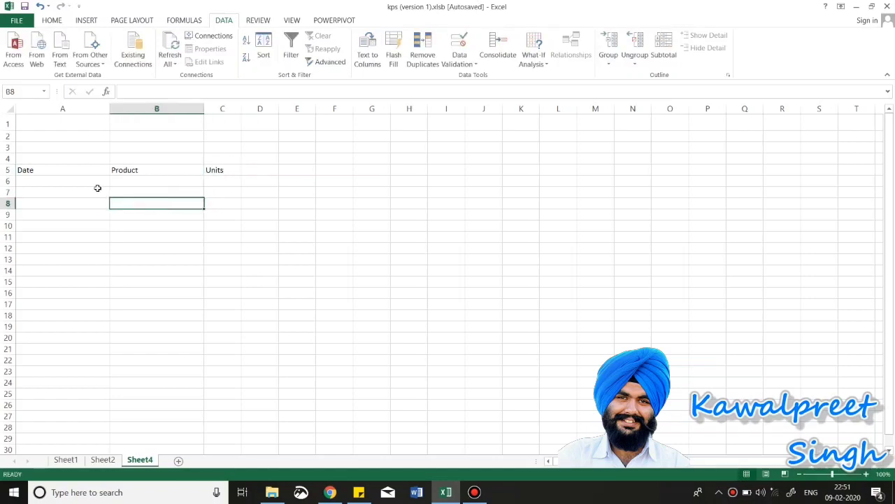
{"action": "left_click", "coordinate": [73, 180]}
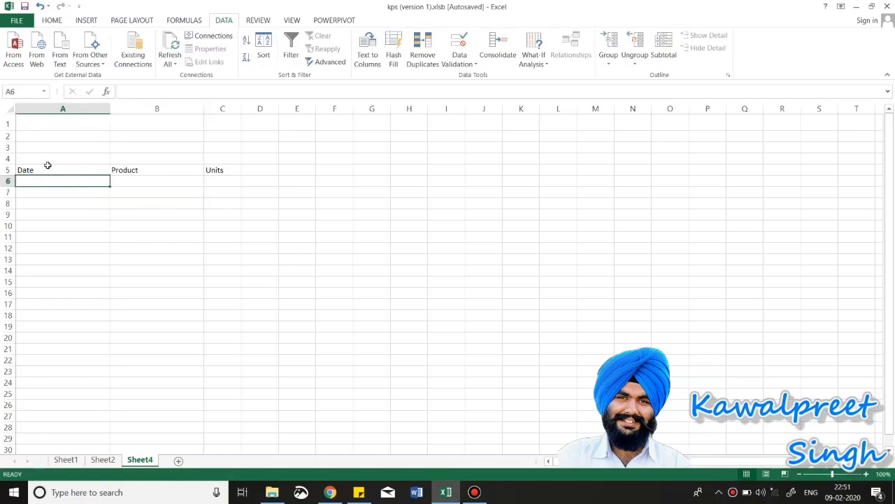
{"action": "left_click", "coordinate": [42, 169]}
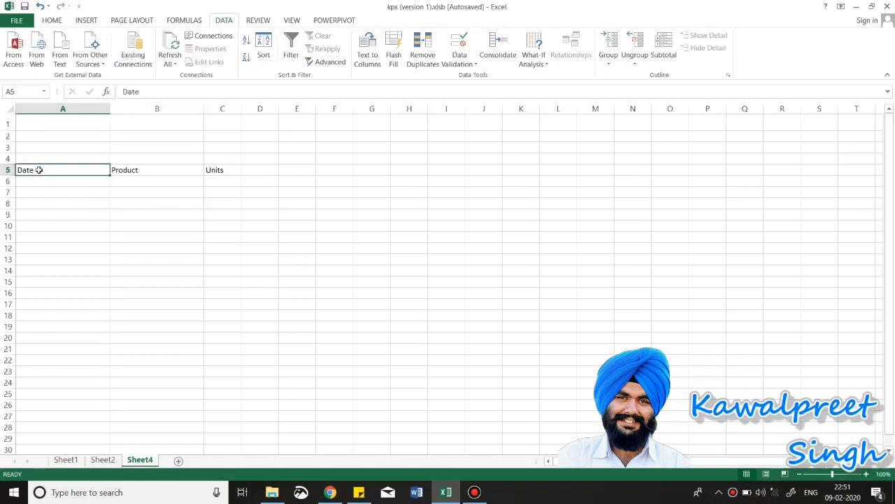
Step: Set Data Validation on A6:A16 to allow only Dates using the between comparison
{"action": "left_click_drag", "start_coordinate": [42, 180], "coordinate": [44, 288]}
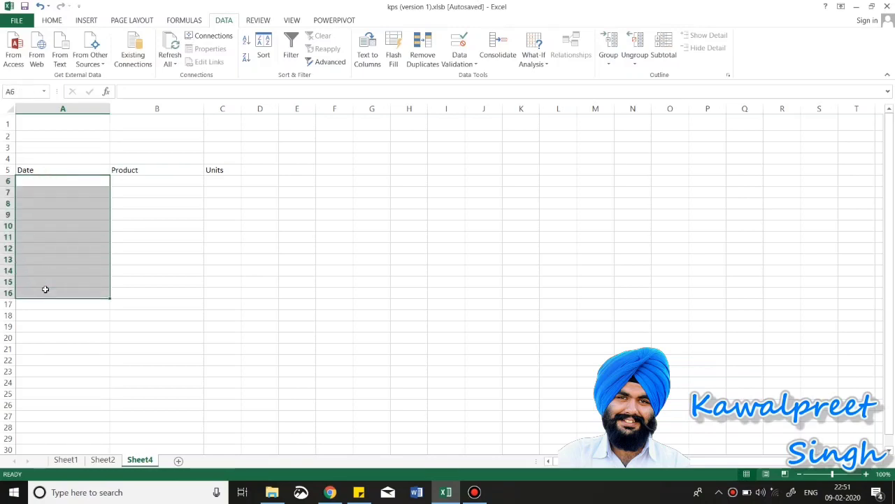
{"action": "left_click", "coordinate": [466, 64]}
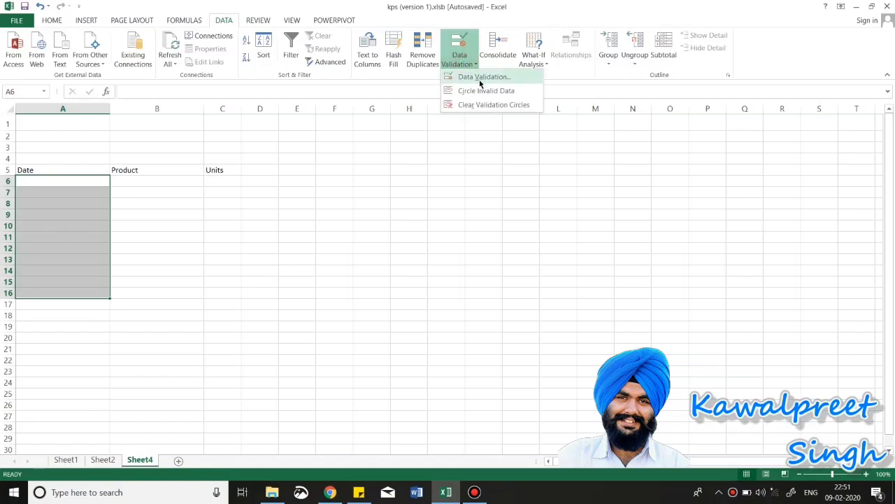
{"action": "left_click", "coordinate": [480, 79]}
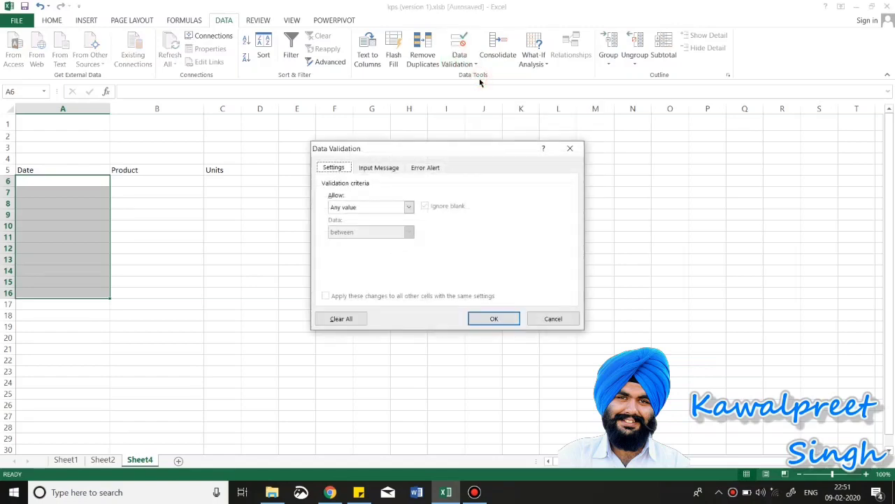
{"action": "left_click", "coordinate": [408, 207]}
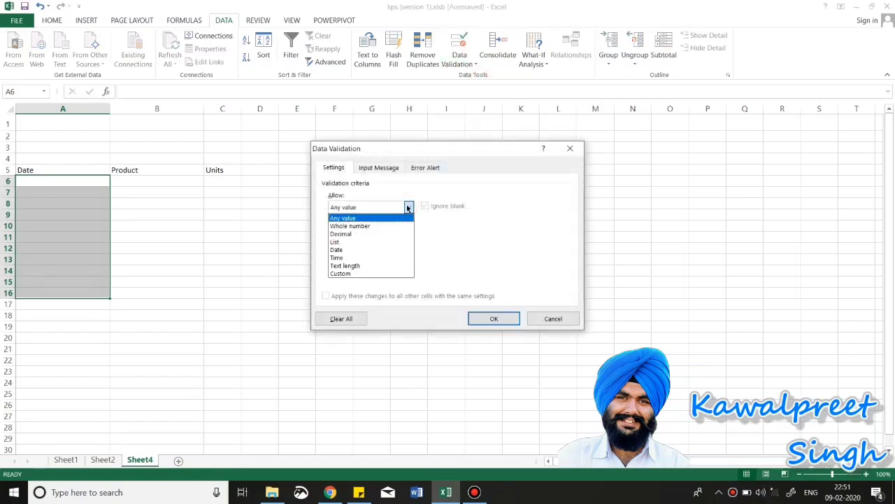
{"action": "left_click", "coordinate": [345, 250]}
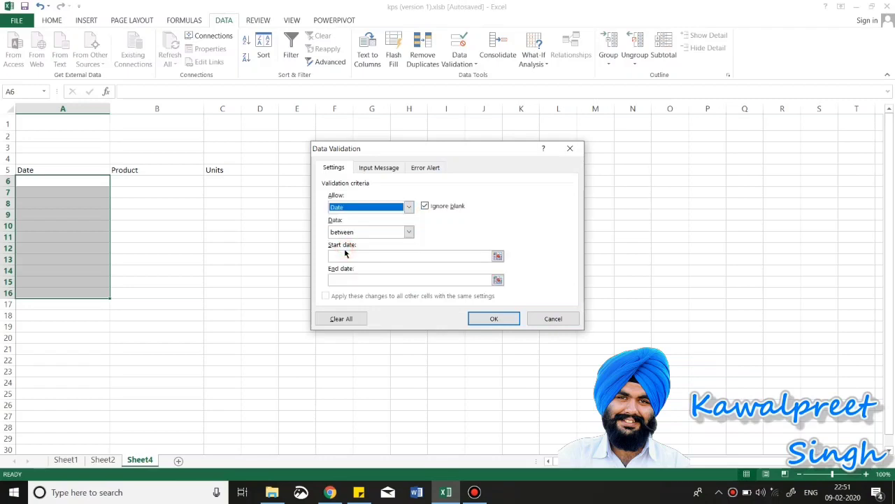
{"action": "left_click", "coordinate": [361, 233]}
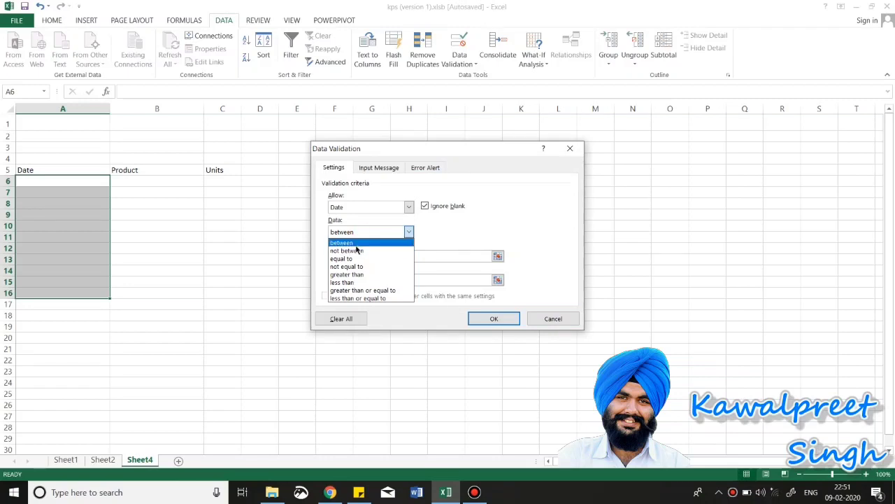
{"action": "left_click", "coordinate": [356, 242]}
Step: Enter start date 9/2/2020 and end date 9/3/2020 for the date rule
{"action": "left_click", "coordinate": [355, 255]}
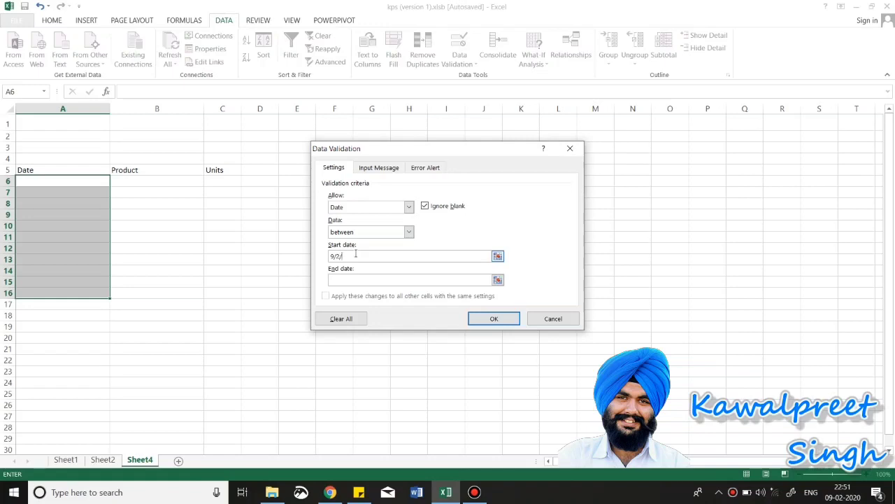
{"action": "type", "text": "9/2/2020"}
{"action": "left_click", "coordinate": [357, 279]}
{"action": "type", "text": "9/3/2020"}
{"action": "left_click", "coordinate": [365, 259]}
Step: Add input message title 'Only use dates as mentioned' with message '9/2/2020 to 9/3/2020'
{"action": "left_click", "coordinate": [379, 168]}
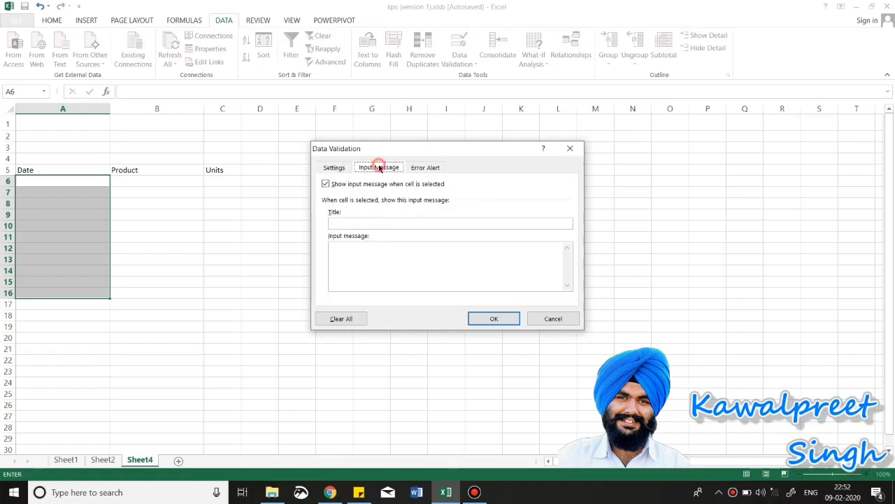
{"action": "left_click", "coordinate": [373, 221]}
{"action": "type", "text": "only use "}
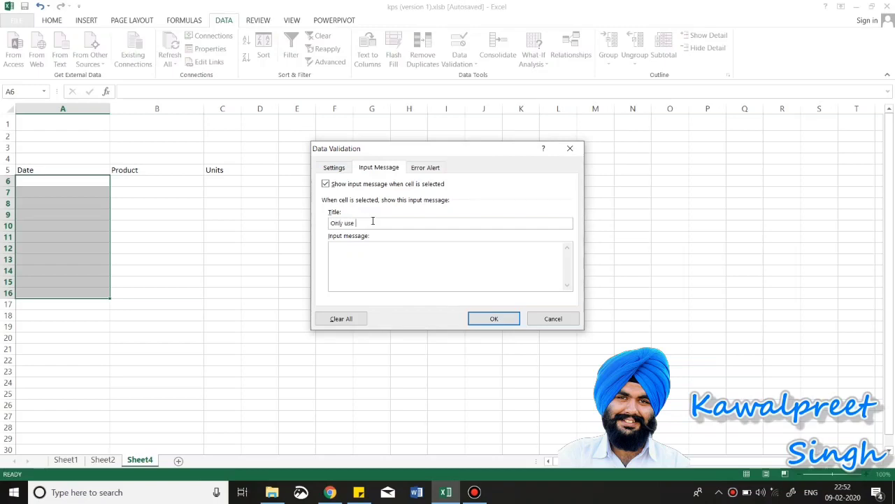
{"action": "type", "text": "s"}
{"action": "key", "text": "BackSpace"}
{"action": "type", "text": "dates as mentioned"}
{"action": "left_click", "coordinate": [381, 252]}
{"action": "type", "text": "s"}
{"action": "type", "text": "/2"}
{"action": "type", "text": "/202"}
{"action": "type", "text": "0"}
{"action": "type", "text": " to "}
{"action": "type", "text": "9/"}
{"action": "type", "text": "3"}
{"action": "type", "text": "/20"}
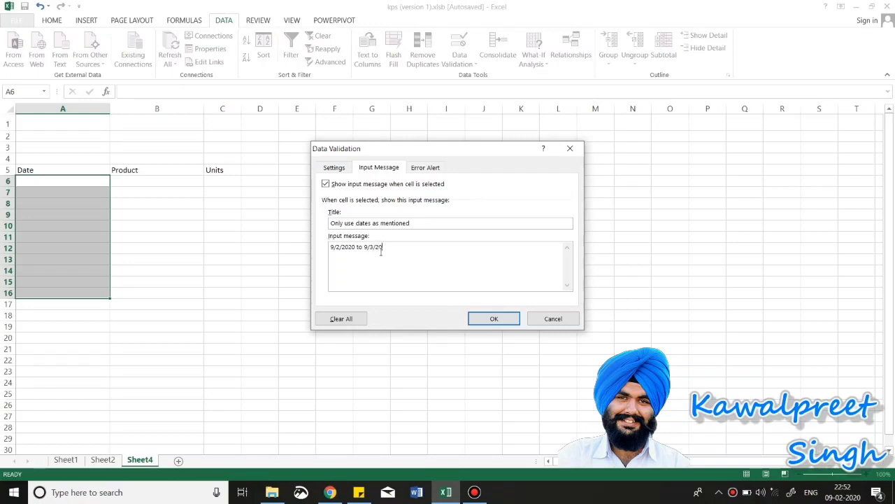
{"action": "type", "text": "20"}
Step: Set a Stop error alert titled 'Date is Wrong' with a 'Sorry your entered date is wrong…' message
{"action": "left_click", "coordinate": [429, 170]}
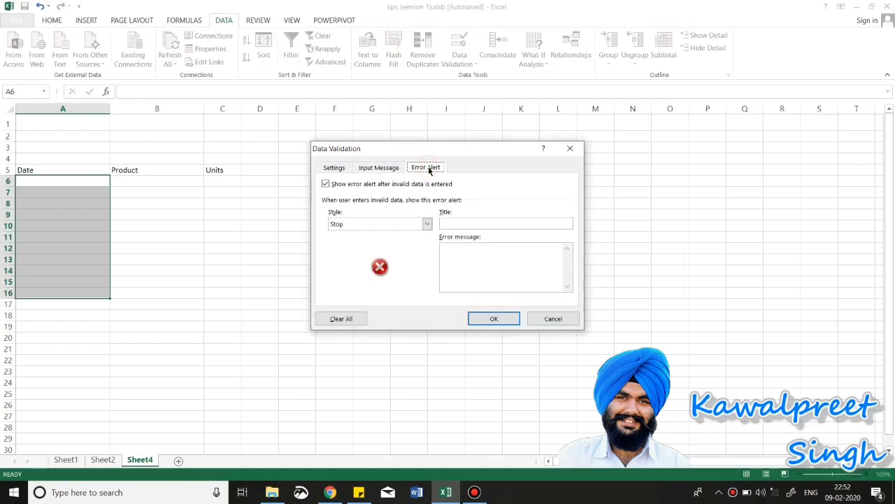
{"action": "left_click", "coordinate": [383, 172]}
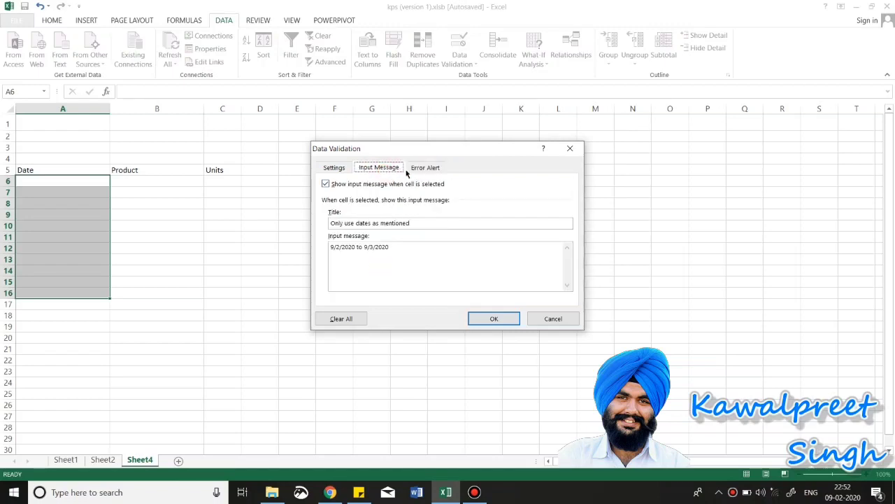
{"action": "left_click", "coordinate": [416, 170]}
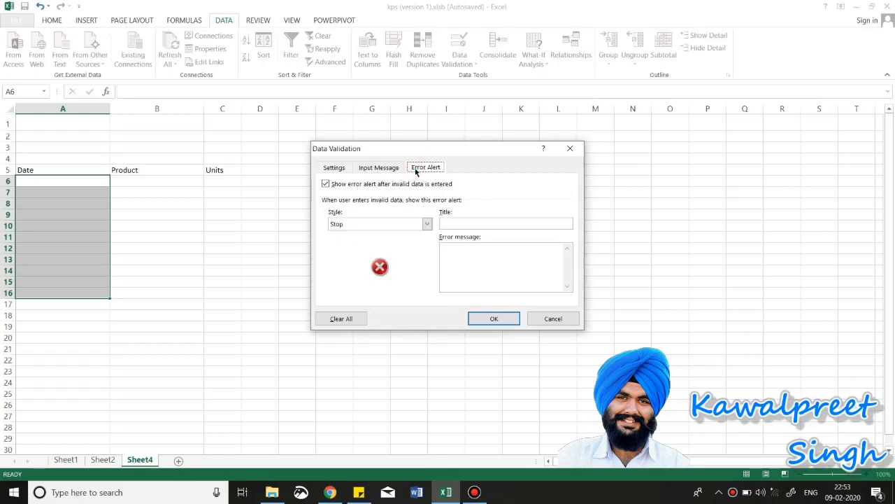
{"action": "left_click", "coordinate": [458, 222]}
{"action": "type", "text": "Som"}
{"action": "type", "text": "y"}
{"action": "type", "text": "y"}
{"action": "type", "text": " bu"}
{"action": "type", "text": "t your"}
{"action": "type", "text": " entere"}
{"action": "type", "text": "d "}
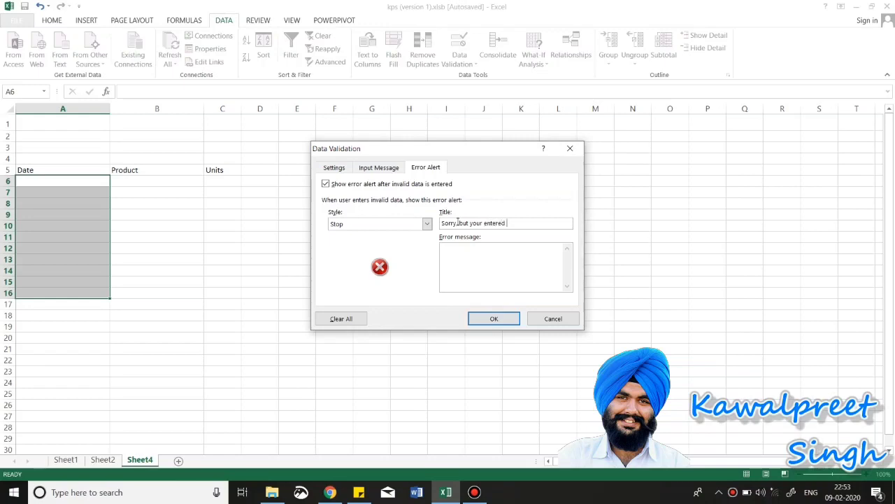
{"action": "type", "text": "date is"}
{"action": "key", "text": "BackSpace"}
{"action": "key", "text": "BackSpace"}
{"action": "key", "text": "BackSpace"}
{"action": "key", "text": "BackSpace"}
{"action": "key", "text": "BackSpace"}
{"action": "key", "text": "BackSpace"}
{"action": "key", "text": "BackSpace"}
{"action": "key", "text": "BackSpace"}
{"action": "key", "text": "BackSpace"}
{"action": "key", "text": "BackSpace"}
{"action": "key", "text": "BackSpace"}
{"action": "key", "text": "BackSpace"}
{"action": "key", "text": "BackSpace"}
{"action": "key", "text": "BackSpace"}
{"action": "key", "text": "BackSpace"}
{"action": "key", "text": "BackSpace"}
{"action": "key", "text": "BackSpace"}
{"action": "key", "text": "BackSpace"}
{"action": "key", "text": "BackSpace"}
{"action": "key", "text": "BackSpace"}
{"action": "key", "text": "BackSpace"}
{"action": "key", "text": "BackSpace"}
{"action": "key", "text": "BackSpace"}
{"action": "key", "text": "BackSpace"}
{"action": "key", "text": "BackSpace"}
{"action": "key", "text": "BackSpace"}
{"action": "key", "text": "BackSpace"}
{"action": "type", "text": "Date is Wrong"}
{"action": "left_click", "coordinate": [480, 259]}
{"action": "type", "text": "Sorry your entered date is wrong"}
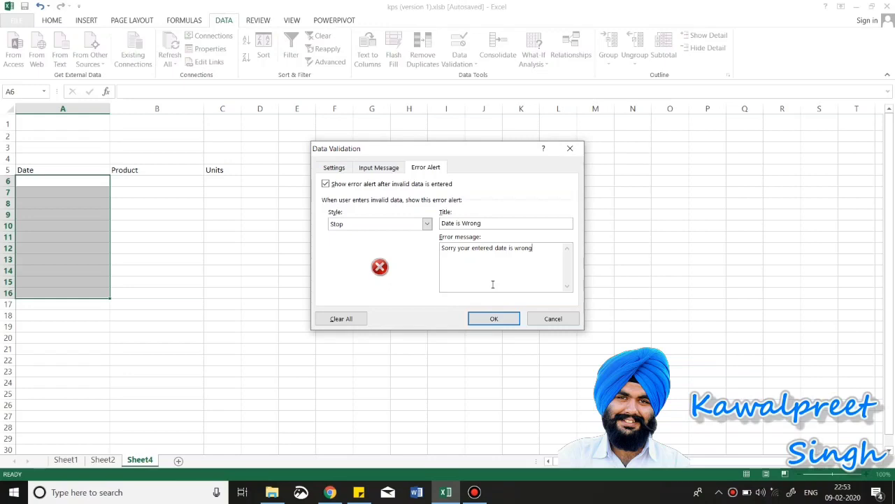
{"action": "type", "text": ", kindly change "}
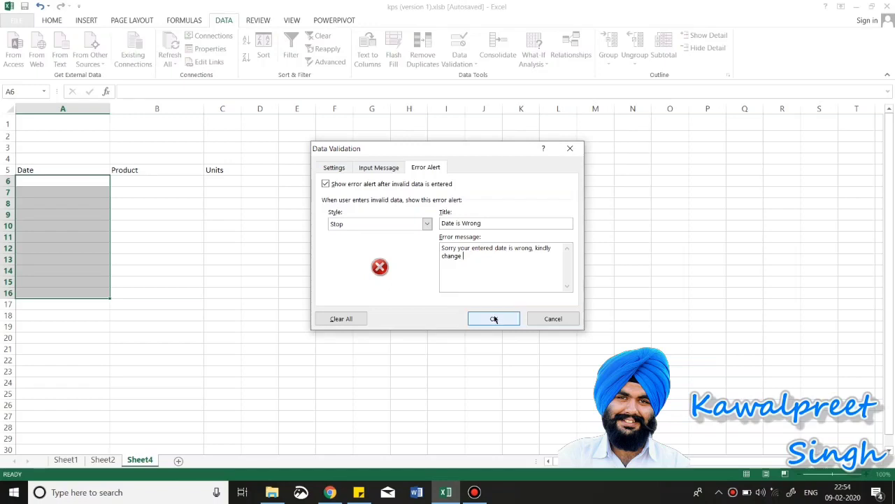
{"action": "type", "text": "or refer to input message"}
Step: Apply the date validation and step through the Date cells to check the input tip
{"action": "left_click", "coordinate": [494, 319]}
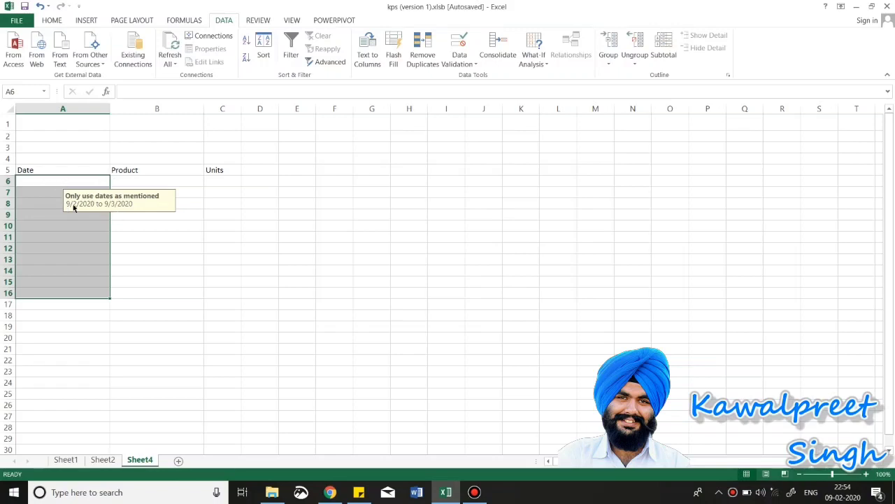
{"action": "left_click", "coordinate": [53, 188]}
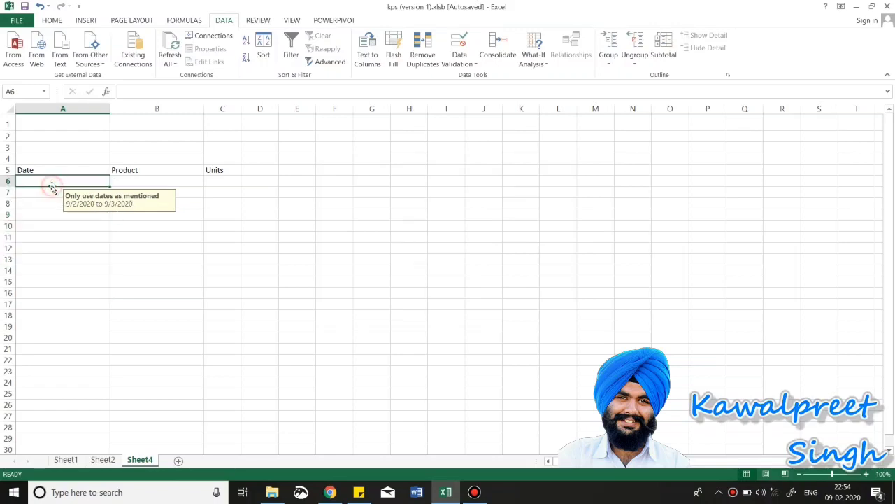
{"action": "key", "text": "Down"}
{"action": "key", "text": "Down"}
{"action": "key", "text": "Down"}
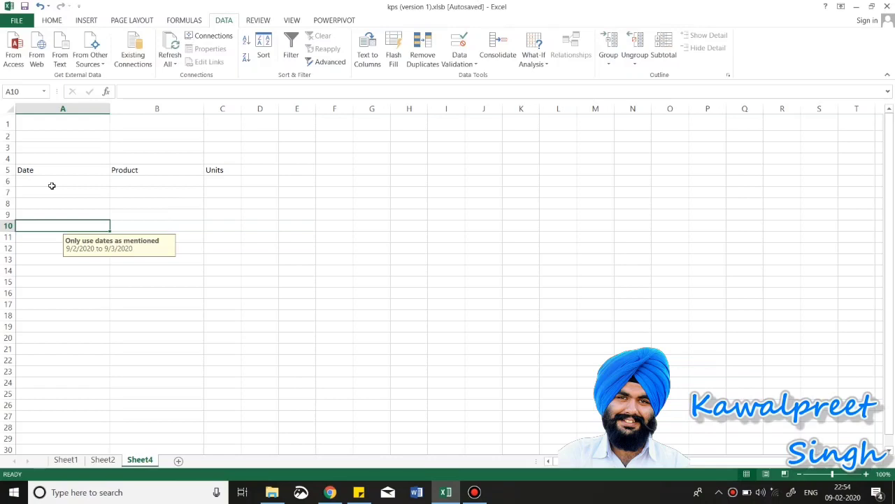
Step: Enter 9/2/2020 in A6 and test the out-of-range 9/2/2019 in A7
{"action": "left_click", "coordinate": [49, 180]}
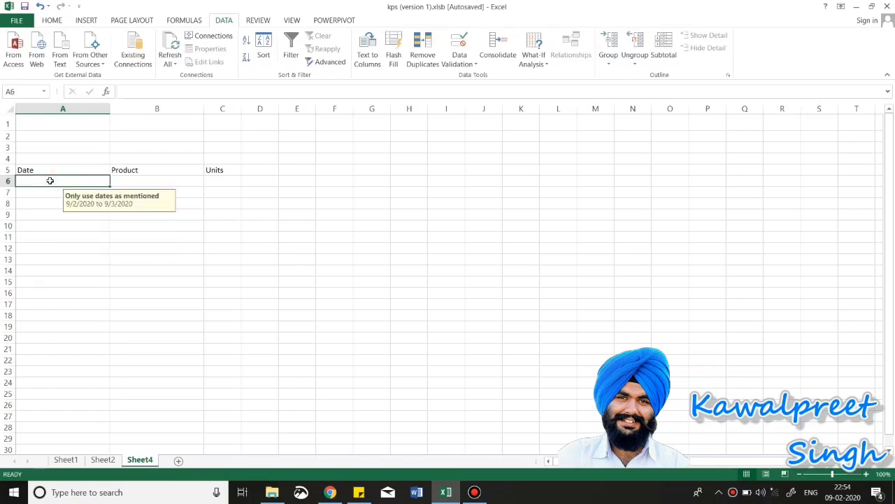
{"action": "type", "text": "9/2"}
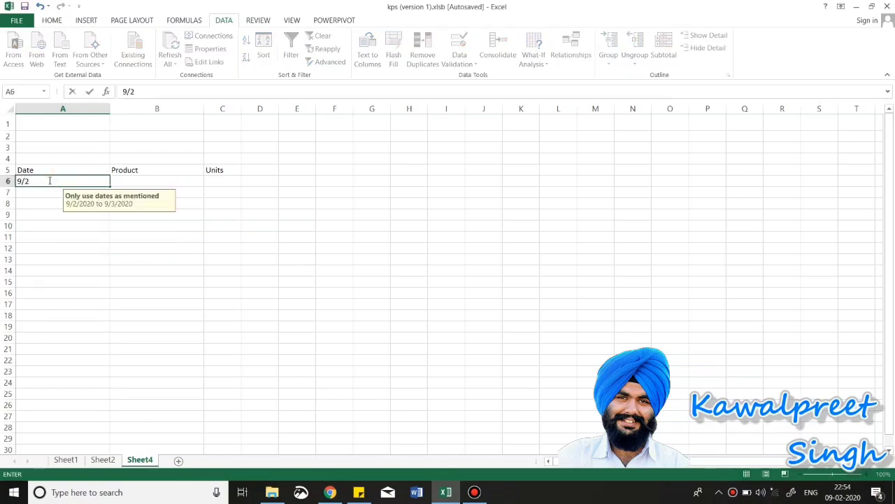
{"action": "type", "text": "/2020"}
{"action": "left_click", "coordinate": [48, 194]}
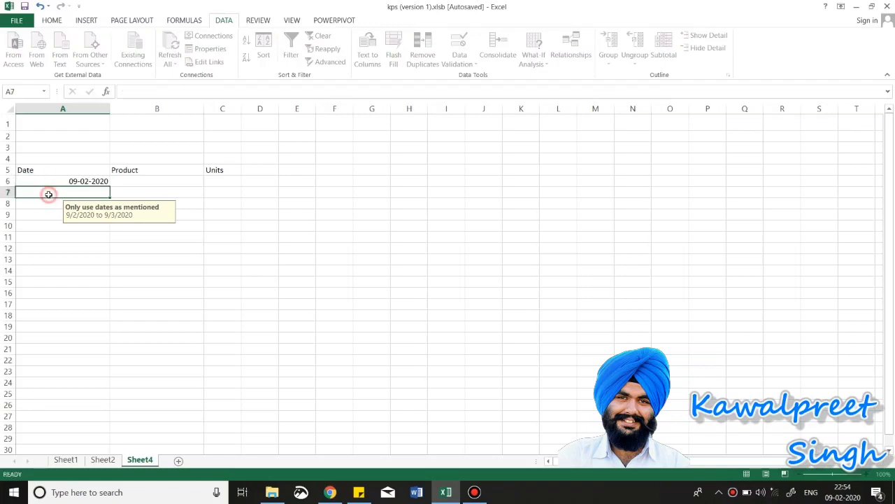
{"action": "type", "text": "9"}
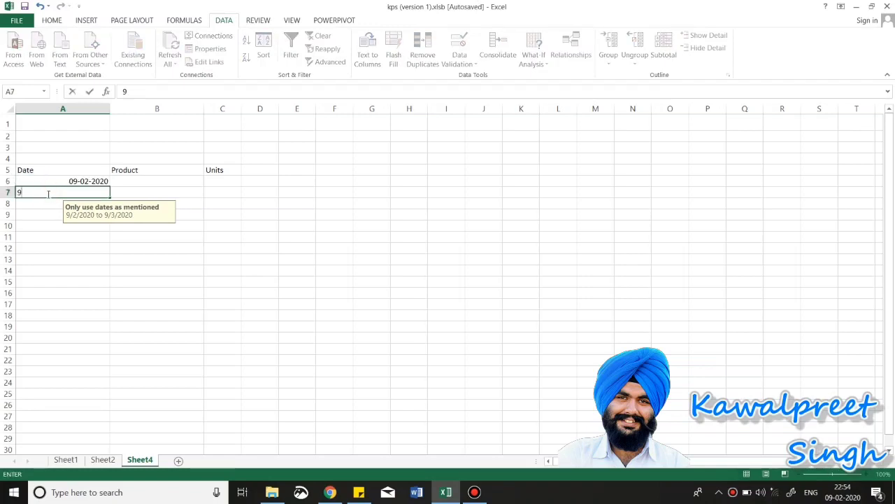
{"action": "type", "text": "/2/2019"}
Step: Commit 9/2/2019 in A7, then cancel the Date is Wrong alert so A7 stays empty
{"action": "key", "text": "Return"}
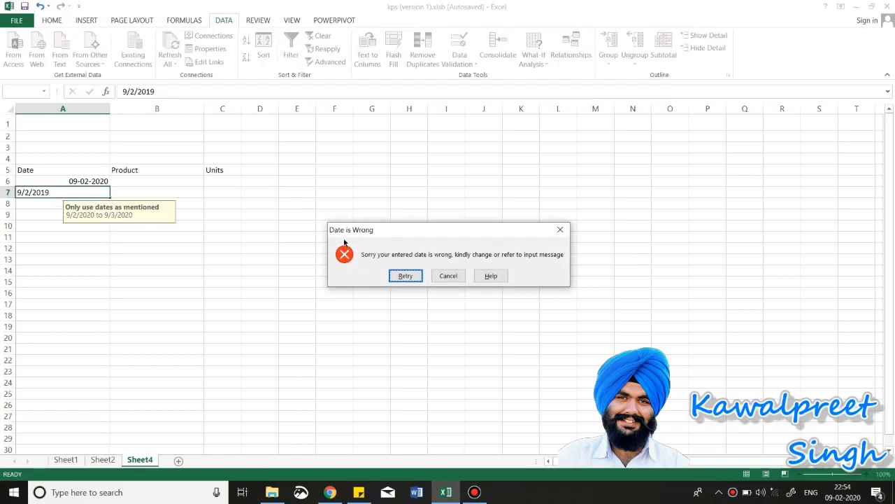
{"action": "left_click_drag", "start_coordinate": [330, 231], "coordinate": [390, 231]}
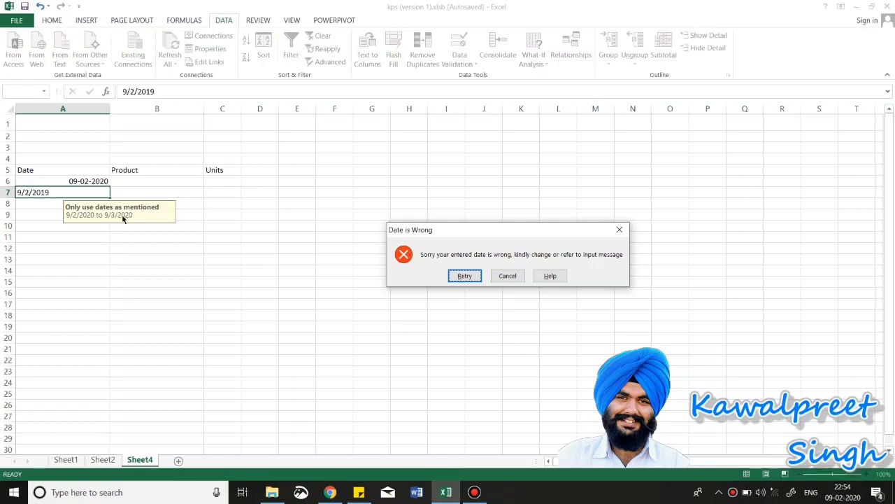
{"action": "left_click", "coordinate": [509, 275]}
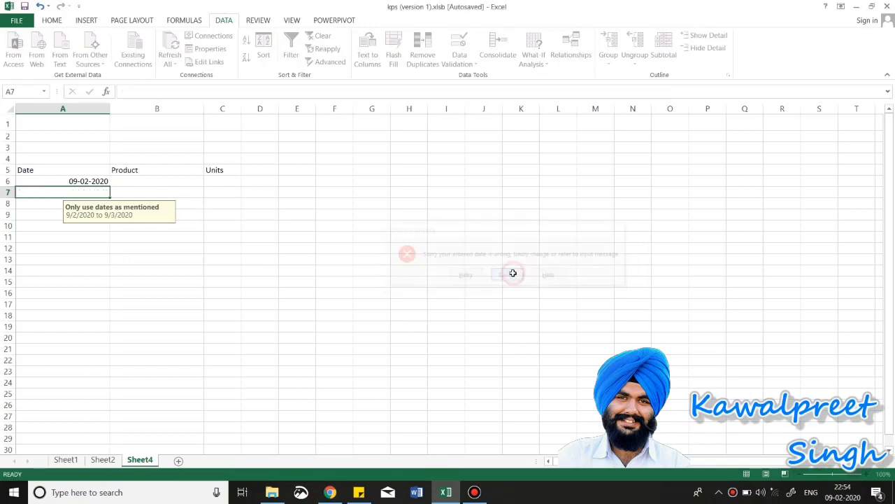
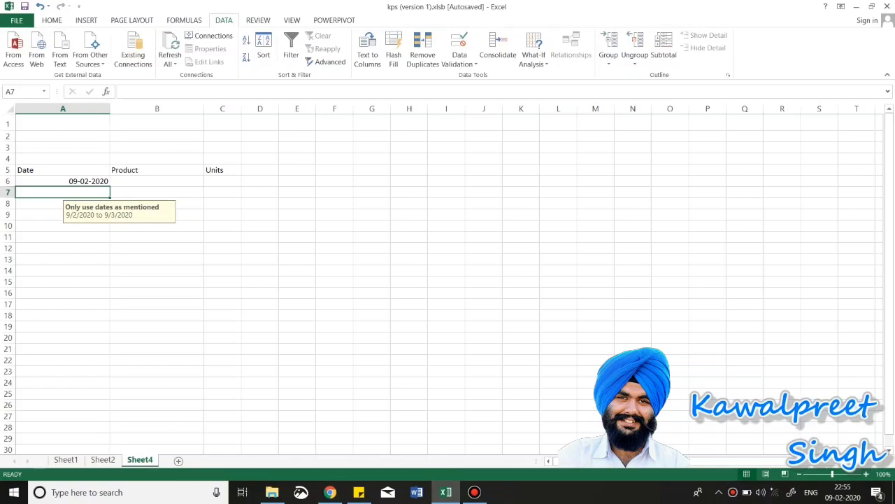
Step: Select the Product cells B6:B16 and bring up their Data Validation criteria
{"action": "left_click", "coordinate": [166, 177]}
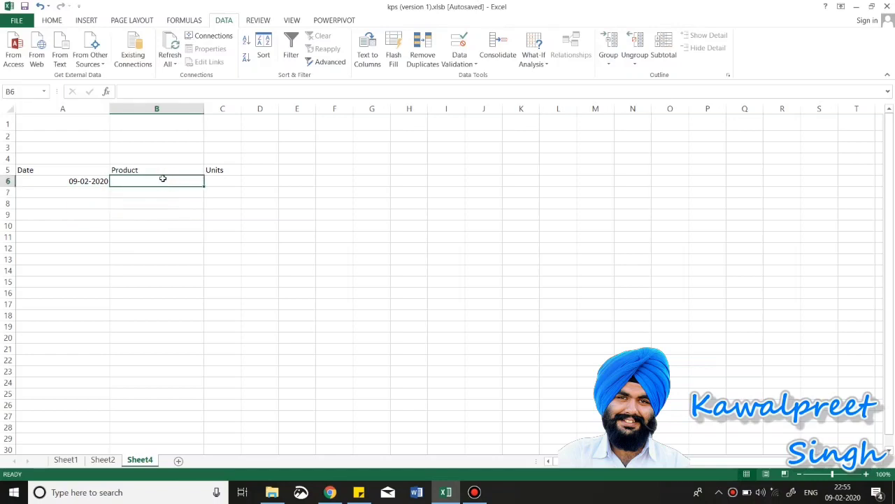
{"action": "left_click", "coordinate": [162, 183]}
{"action": "left_click_drag", "start_coordinate": [142, 312], "coordinate": [145, 292]}
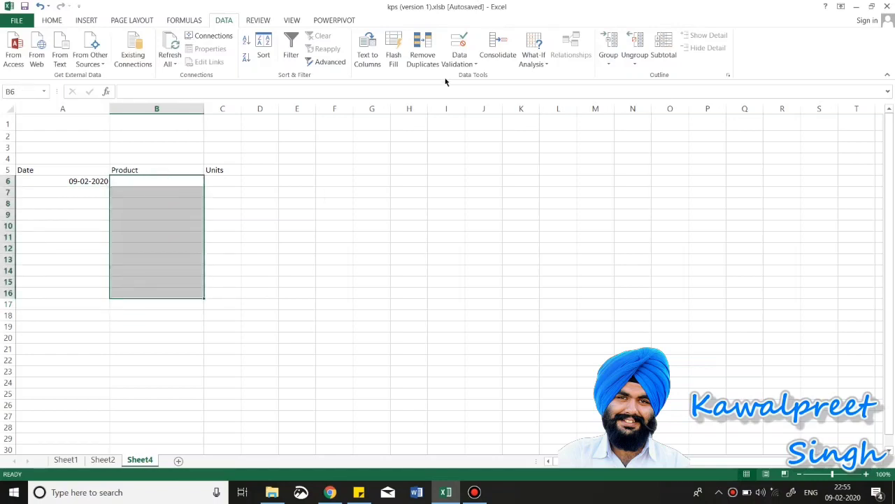
{"action": "left_click", "coordinate": [467, 65]}
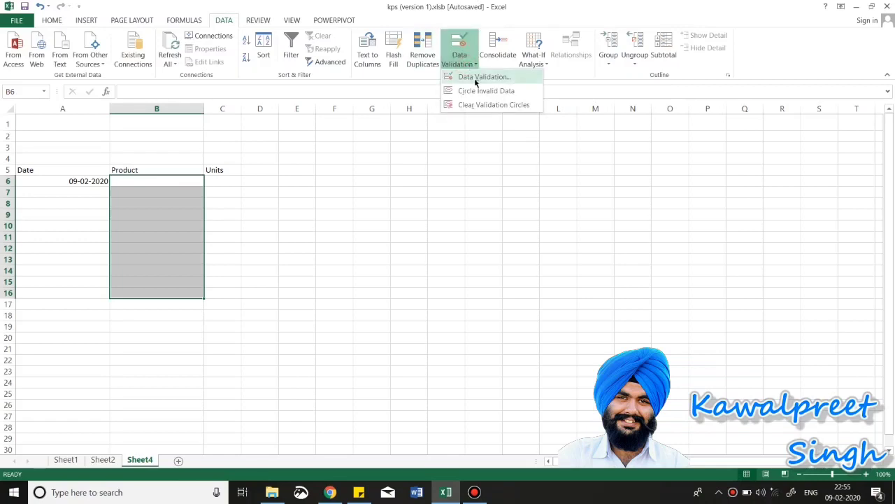
{"action": "left_click", "coordinate": [477, 78]}
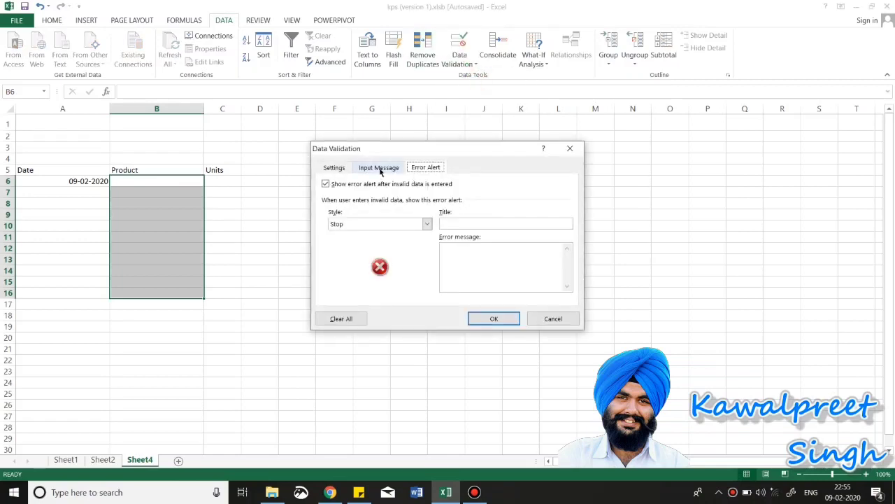
{"action": "left_click", "coordinate": [380, 168]}
{"action": "left_click", "coordinate": [341, 170]}
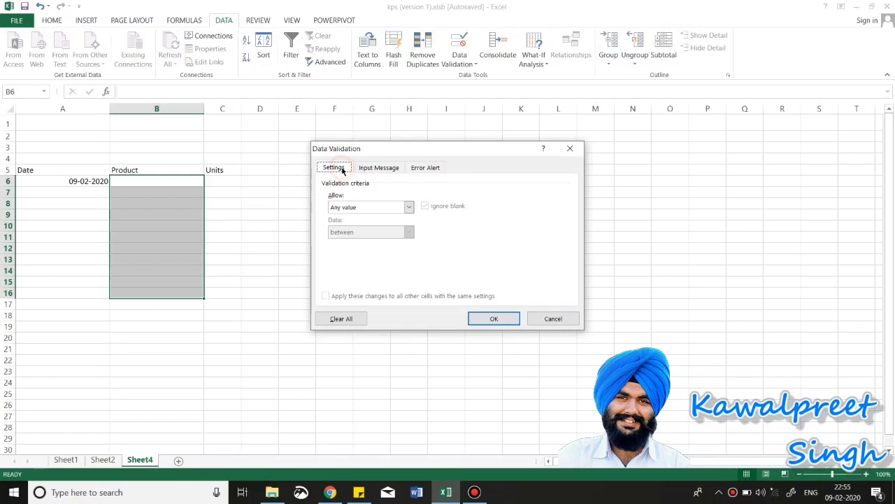
Step: Allow a List with source Pen,pencil,paper,rubber and apply it
{"action": "left_click", "coordinate": [409, 206]}
{"action": "left_click", "coordinate": [351, 245]}
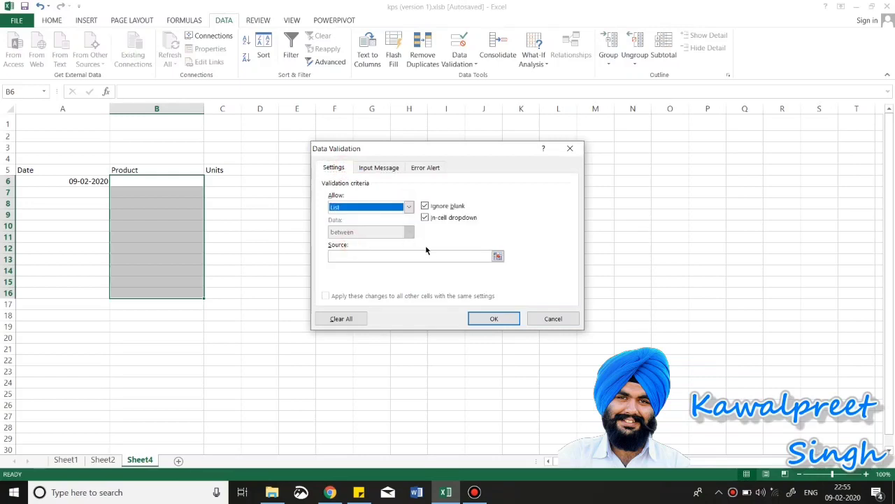
{"action": "left_click", "coordinate": [464, 257]}
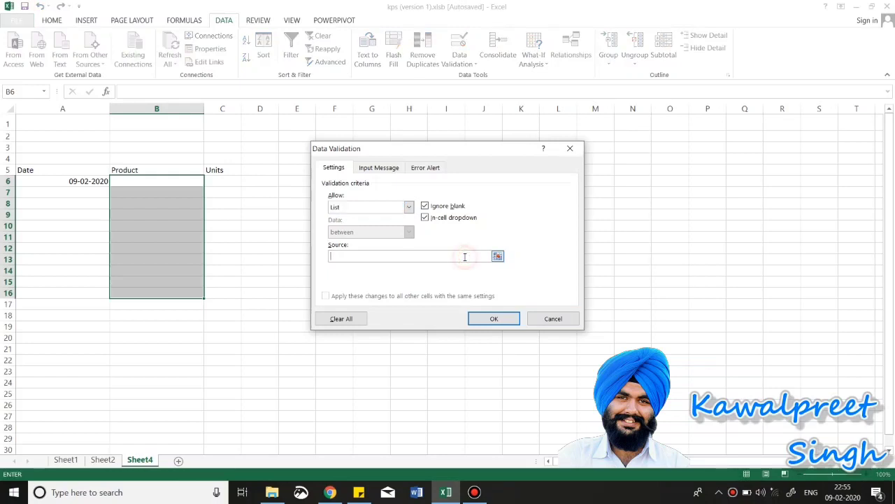
{"action": "type", "text": "Pen,pencil,paper,ru"}
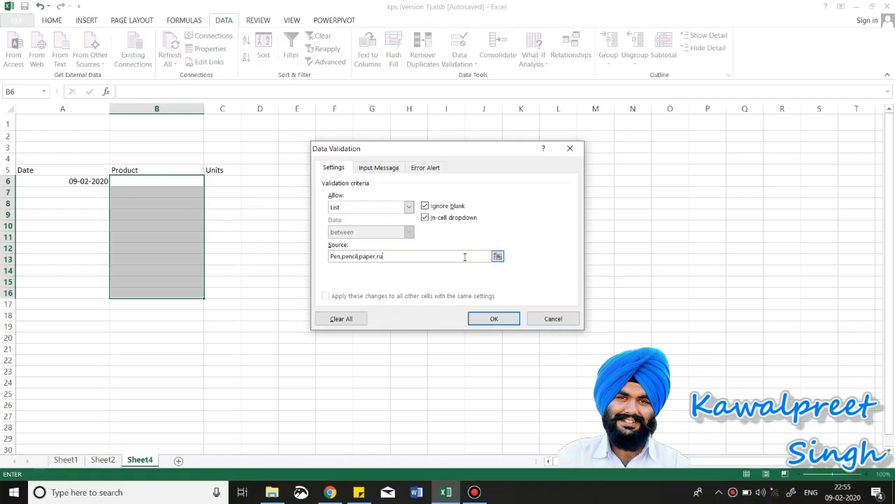
{"action": "type", "text": "bber"}
{"action": "left_click_drag", "start_coordinate": [331, 256], "coordinate": [397, 256]}
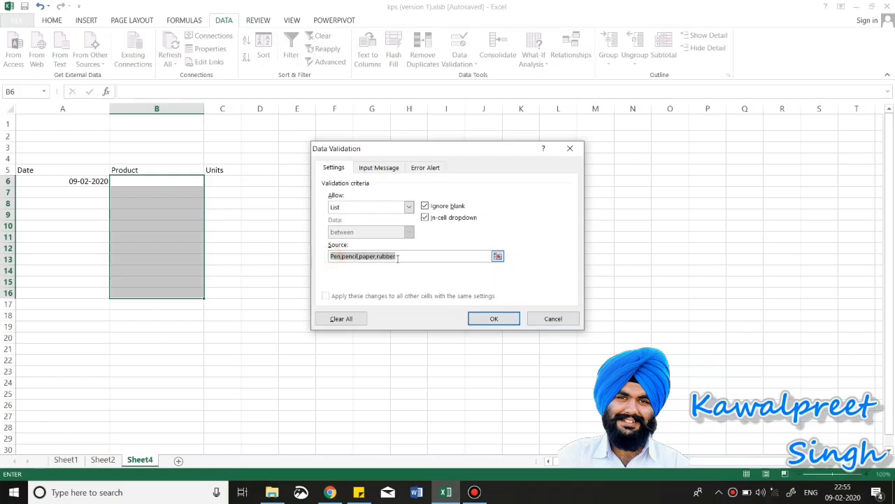
{"action": "left_click", "coordinate": [496, 319]}
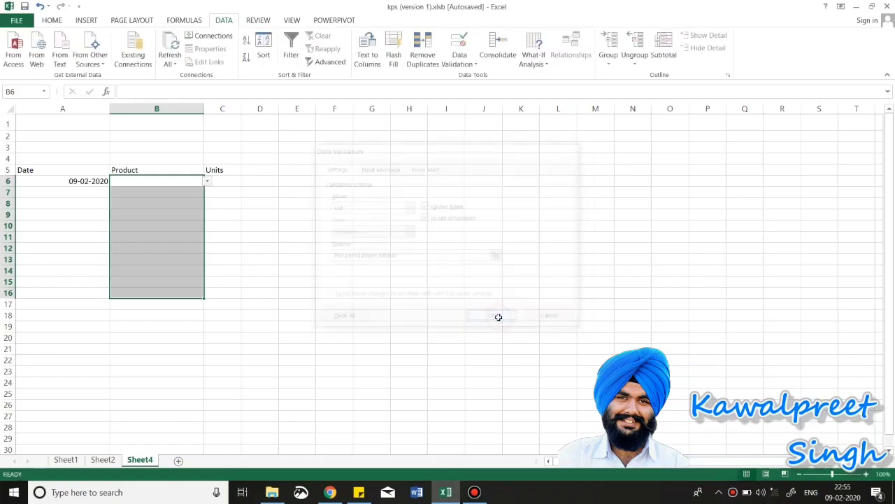
Step: Pick Pen for B6 and pencil for B7 and B8 from the dropdowns; dismiss B9's list
{"action": "left_click", "coordinate": [207, 182]}
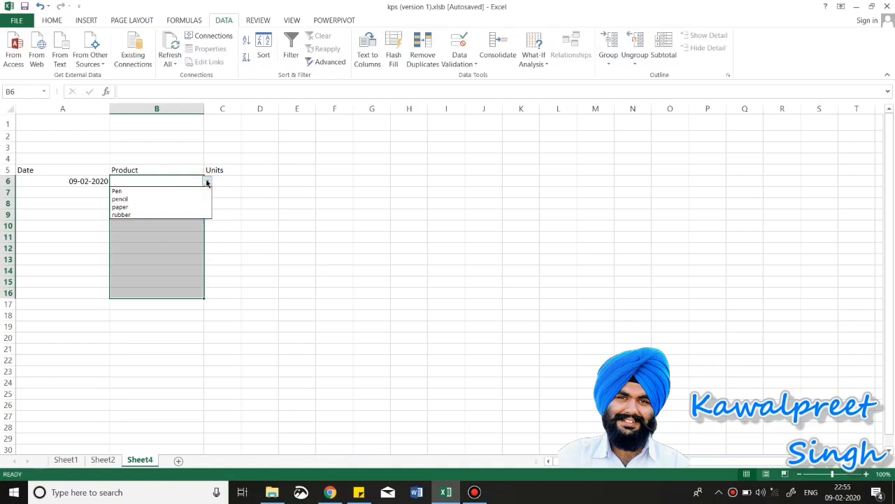
{"action": "left_click", "coordinate": [171, 191]}
{"action": "left_click", "coordinate": [177, 191]}
{"action": "left_click", "coordinate": [208, 194]}
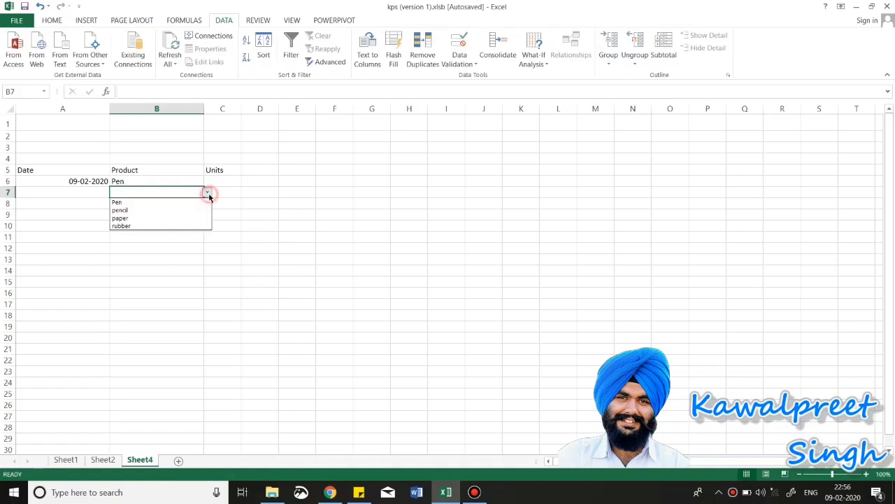
{"action": "left_click", "coordinate": [198, 211]}
{"action": "left_click", "coordinate": [183, 203]}
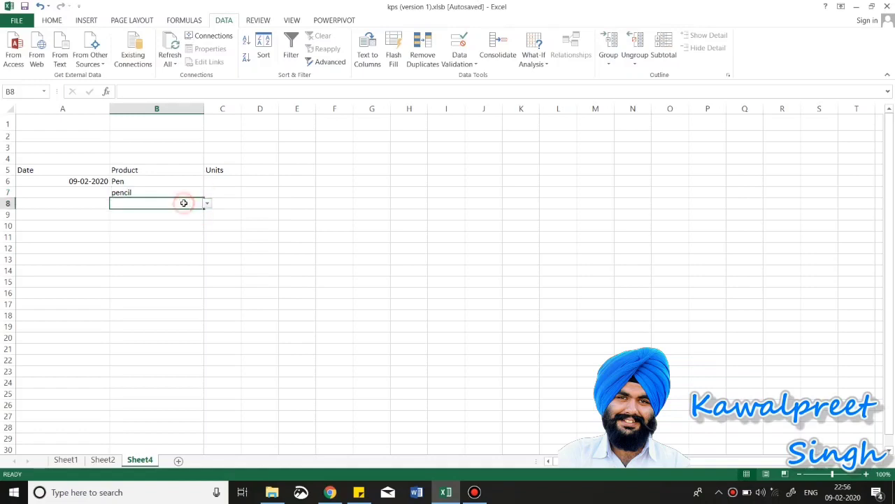
{"action": "left_click", "coordinate": [208, 203]}
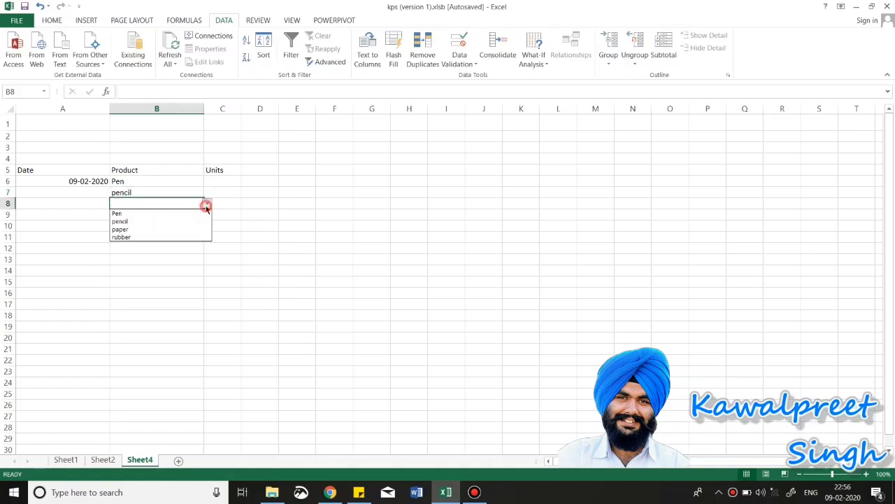
{"action": "left_click", "coordinate": [176, 221]}
{"action": "left_click", "coordinate": [176, 217]}
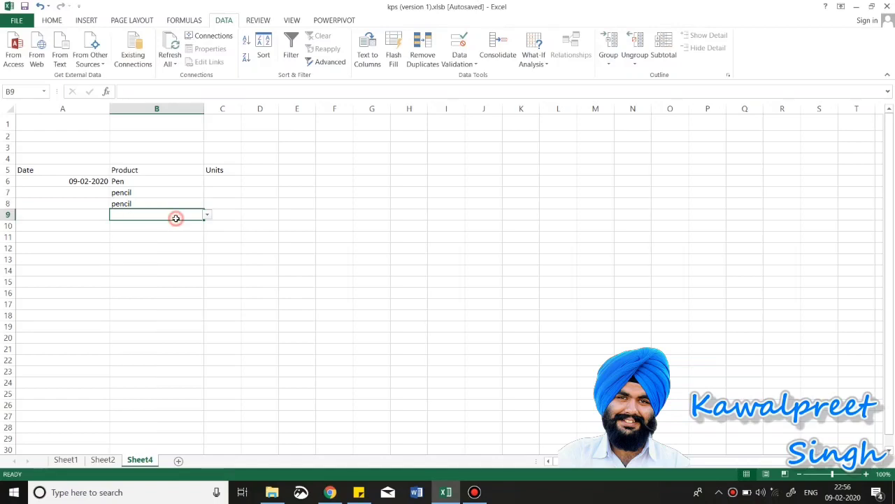
{"action": "left_click", "coordinate": [207, 215]}
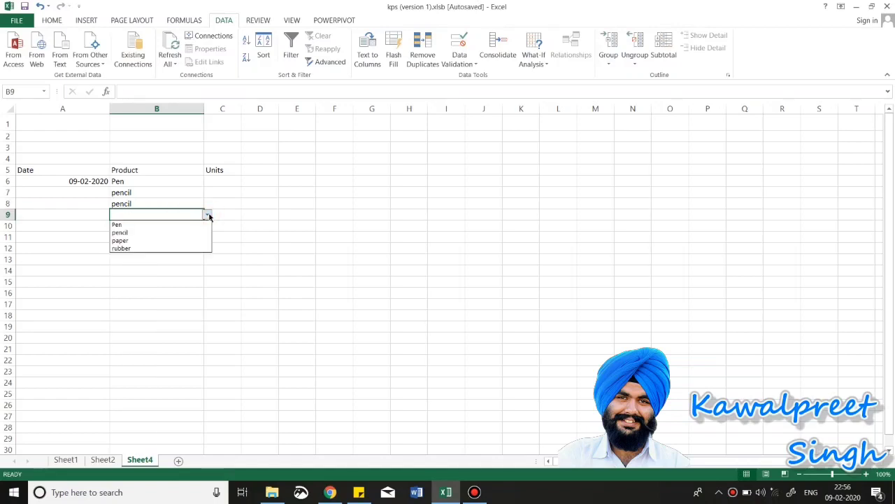
{"action": "left_click", "coordinate": [155, 258]}
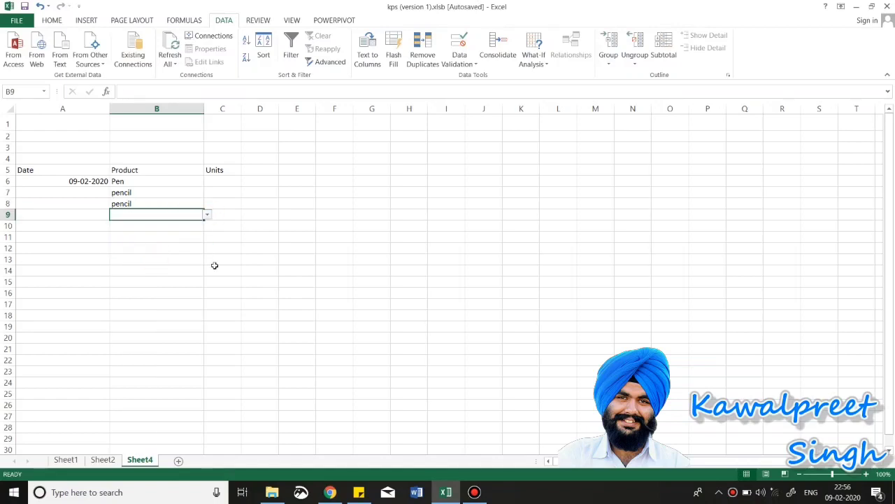
Step: Give B6:B16 an input message titled 'Main item' listing pen, pencil, paper, rubber as accepted
{"action": "left_click_drag", "start_coordinate": [163, 182], "coordinate": [154, 295]}
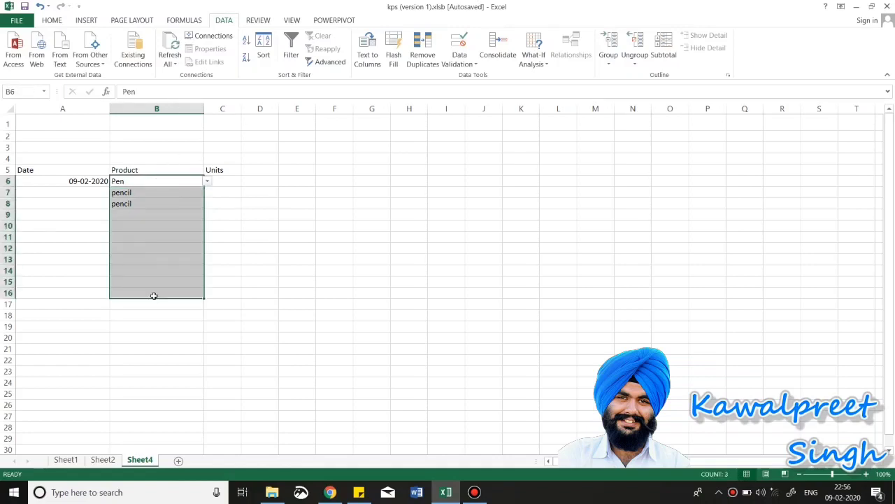
{"action": "left_click", "coordinate": [469, 62]}
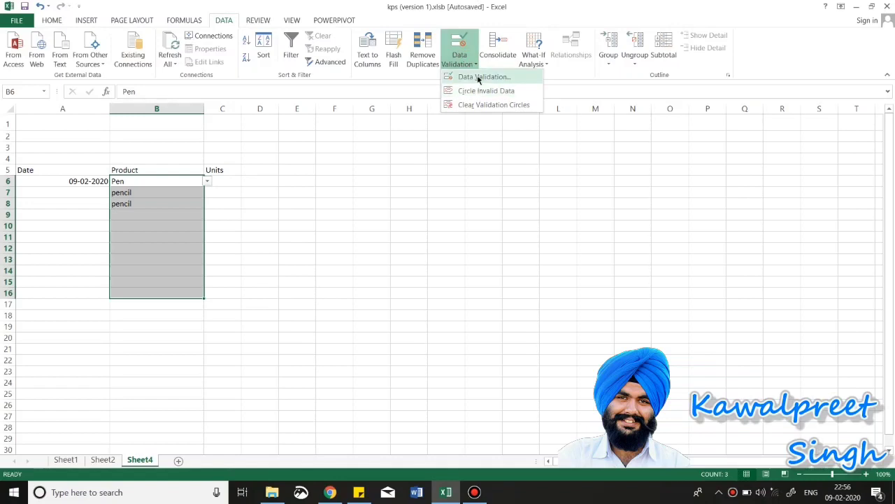
{"action": "left_click", "coordinate": [479, 79]}
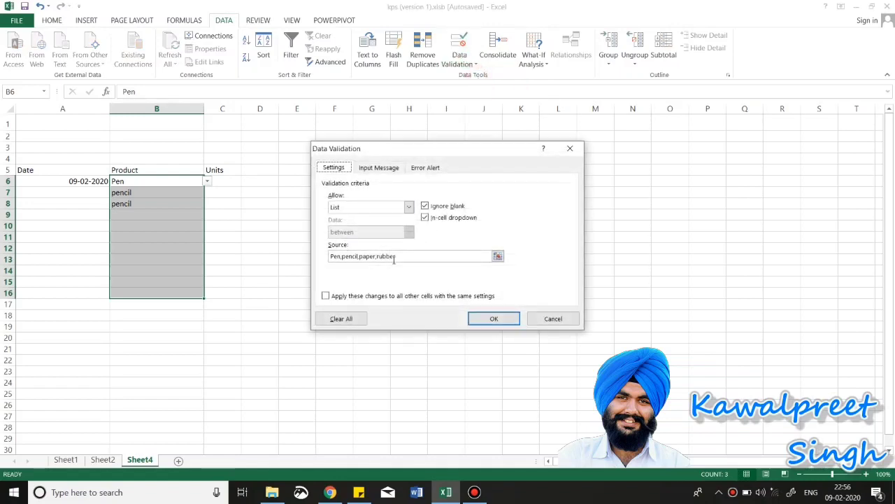
{"action": "left_click", "coordinate": [380, 169]}
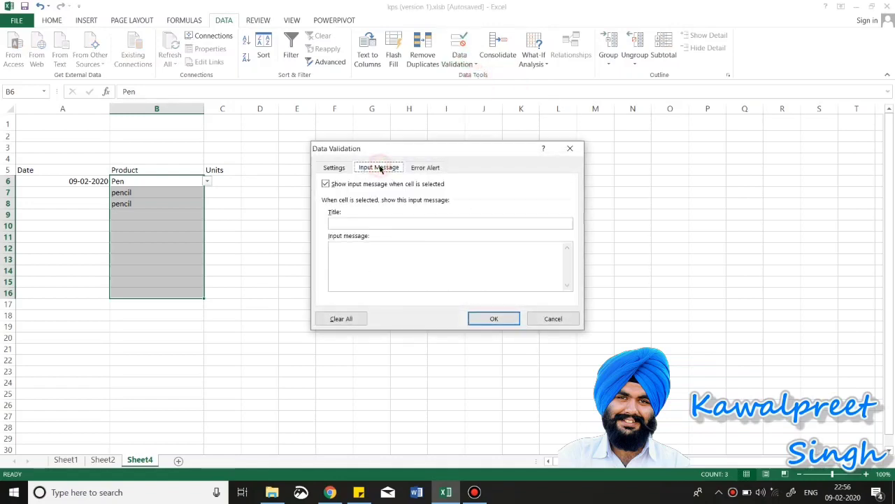
{"action": "left_click", "coordinate": [370, 219]}
{"action": "left_click", "coordinate": [369, 219]}
{"action": "type", "text": "Mai"}
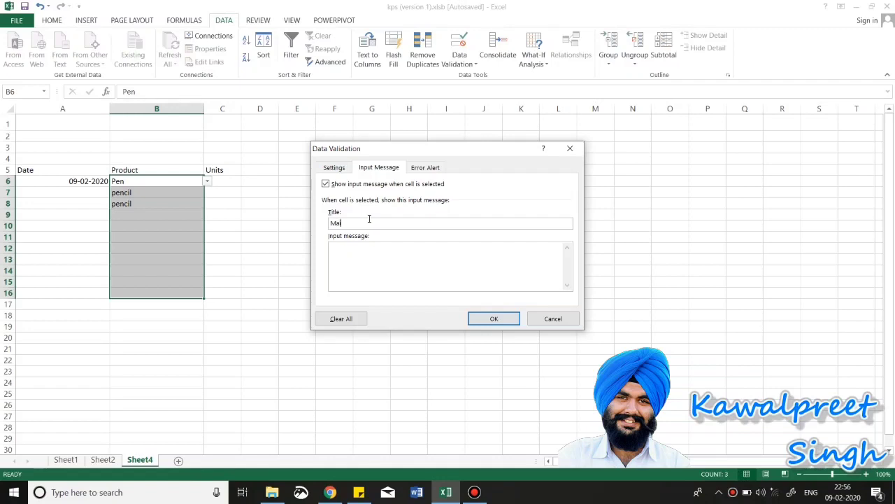
{"action": "type", "text": "n items"}
{"action": "left_click", "coordinate": [372, 251]}
{"action": "type", "text": "pen, pe"}
{"action": "type", "text": "ncil, paper.rubber that are acce"}
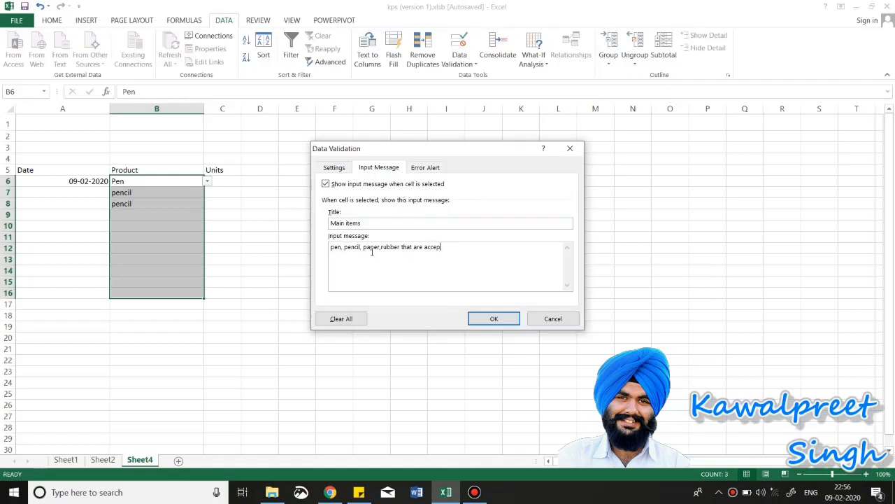
{"action": "type", "text": "pted"}
Step: Set a Stop error alert titled 'Check your entry' with message 'Kindly refer to the input message'
{"action": "left_click", "coordinate": [416, 161]}
{"action": "left_click", "coordinate": [466, 221]}
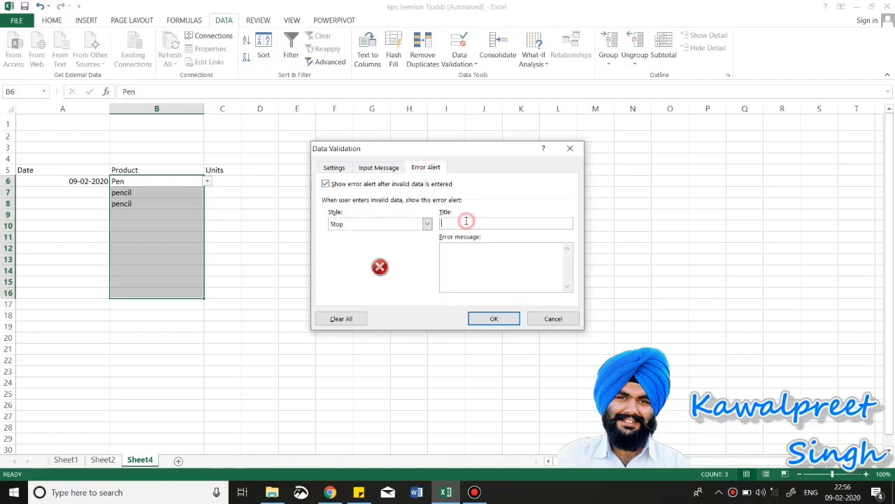
{"action": "type", "text": "CX"}
{"action": "type", "text": "heck u"}
{"action": "key", "text": "BackSpace"}
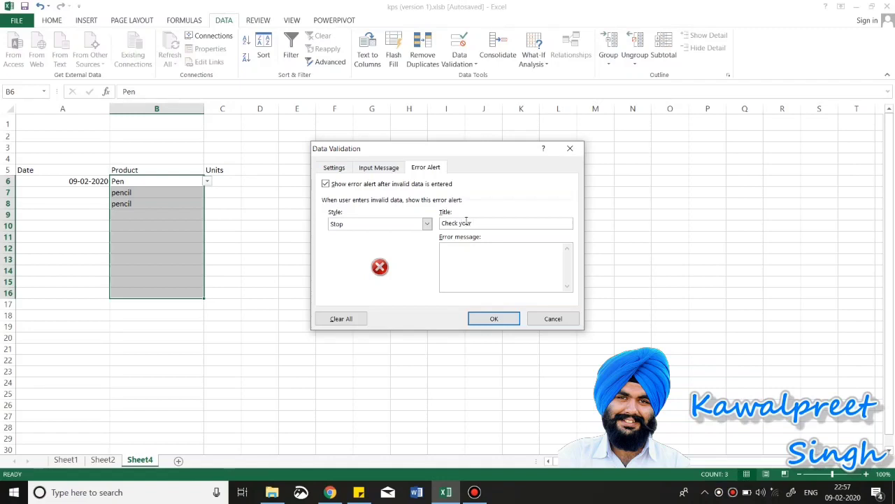
{"action": "type", "text": "your entry"}
{"action": "left_click", "coordinate": [469, 247]}
{"action": "type", "text": "Kindly refer to the"}
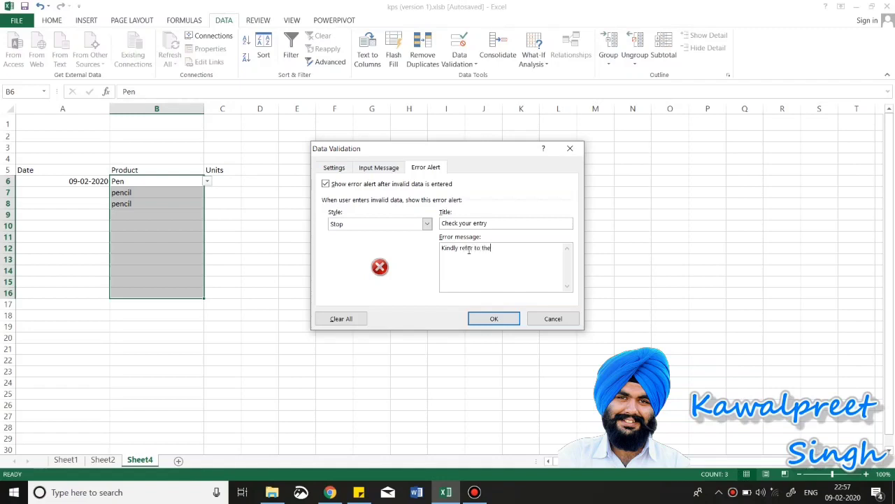
{"action": "type", "text": " input message"}
Step: Apply the messages, view B7's input tip, and test an unlisted name in B9
{"action": "left_click", "coordinate": [493, 318]}
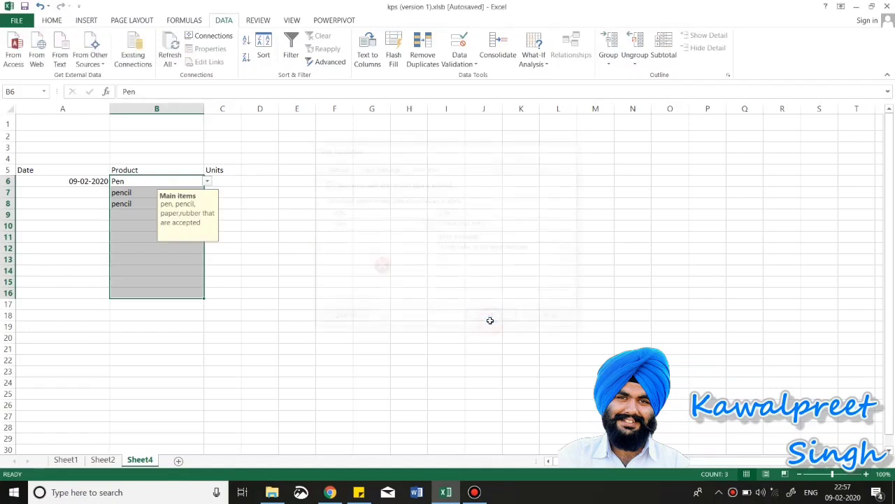
{"action": "left_click", "coordinate": [196, 248]}
{"action": "left_click", "coordinate": [151, 190]}
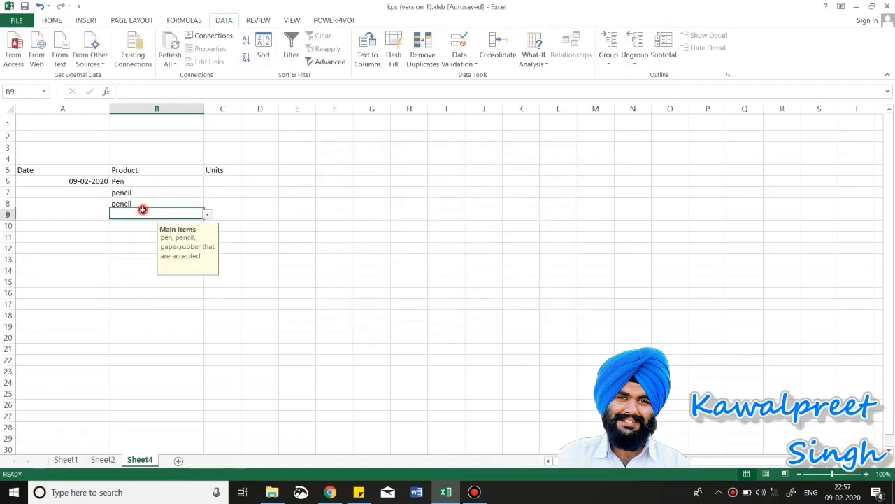
{"action": "left_click", "coordinate": [143, 212]}
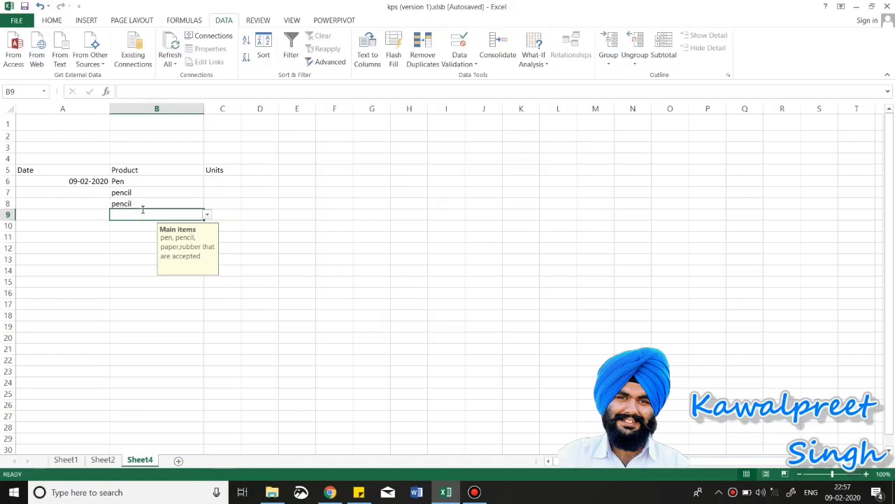
{"action": "type", "text": "kawalpreet"}
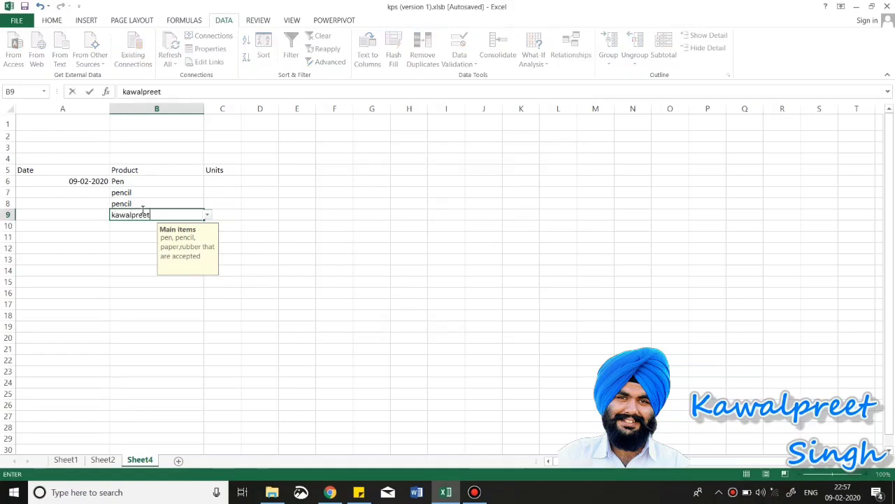
{"action": "left_click", "coordinate": [137, 251]}
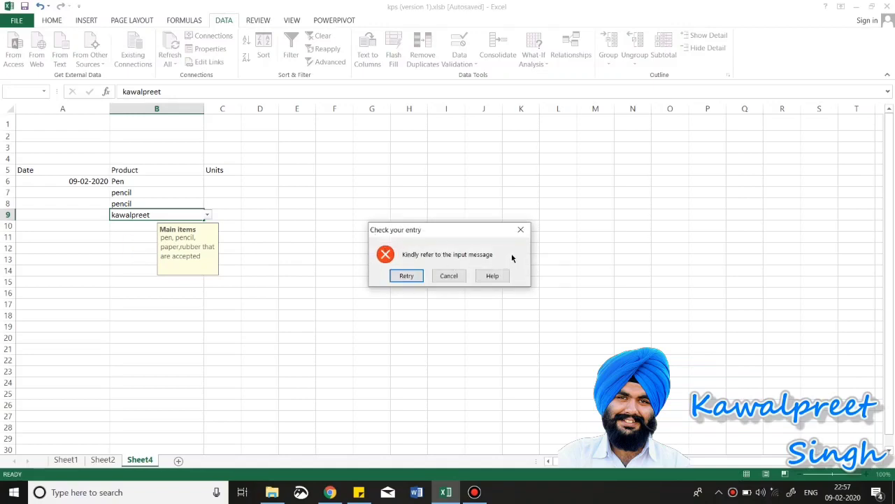
Step: Cancel the rejected entry and pick pencil for B9 from the dropdown list
{"action": "left_click", "coordinate": [208, 217]}
{"action": "left_click", "coordinate": [434, 276]}
{"action": "left_click", "coordinate": [207, 215]}
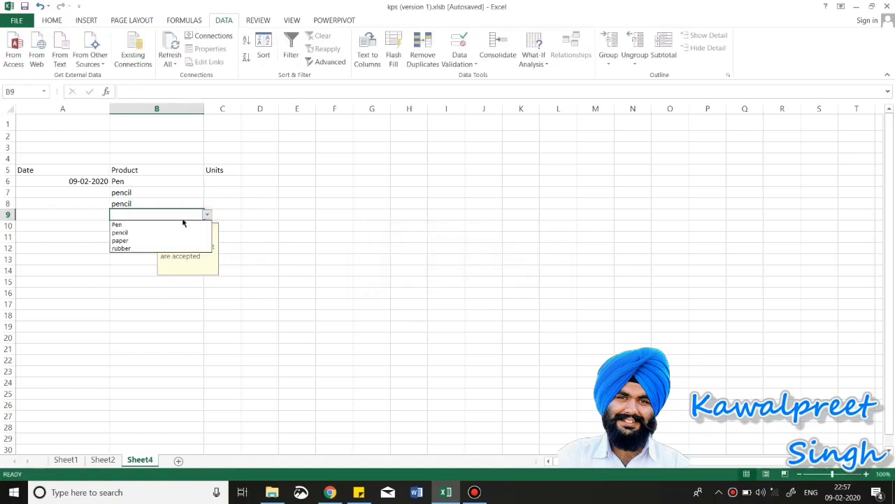
{"action": "left_click", "coordinate": [165, 233]}
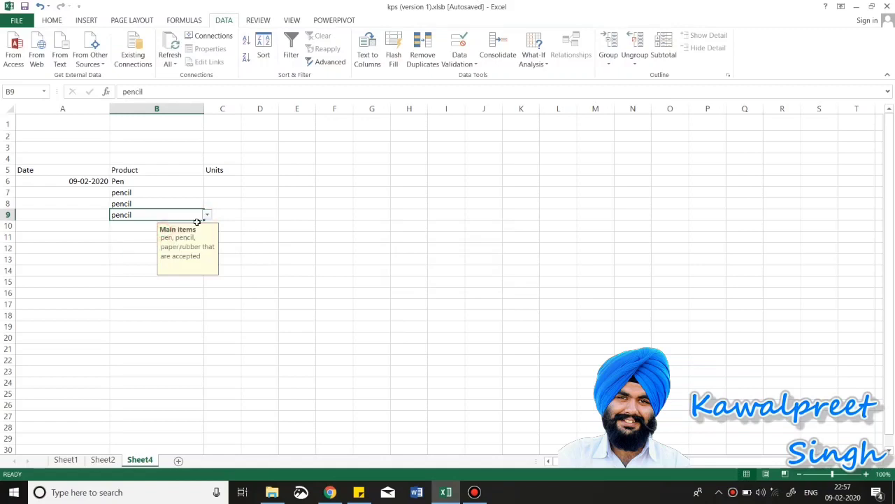
{"action": "left_click", "coordinate": [138, 225]}
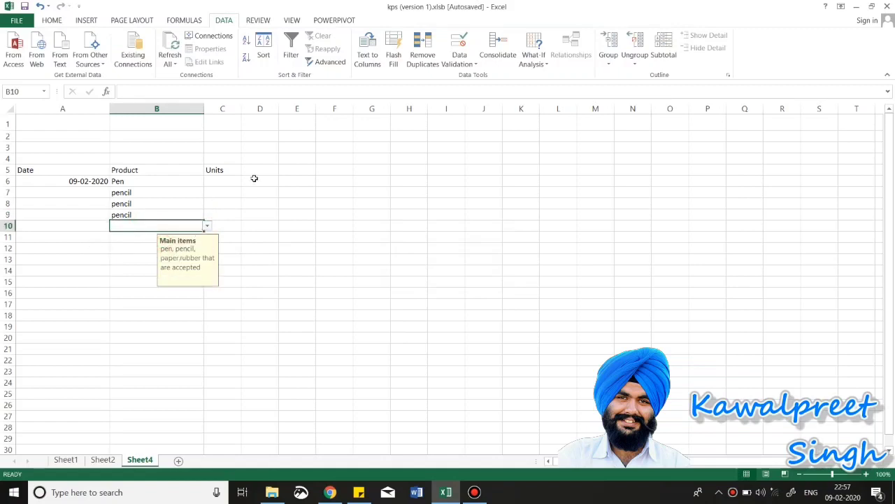
{"action": "left_click", "coordinate": [216, 179]}
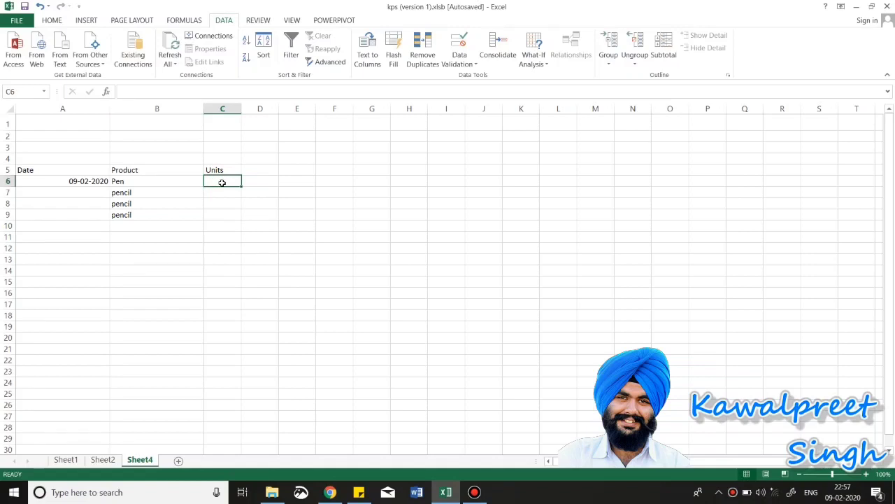
Step: Select Units cells C6:C16 and allow only whole numbers in Data Validation
{"action": "left_click_drag", "start_coordinate": [222, 183], "coordinate": [216, 288]}
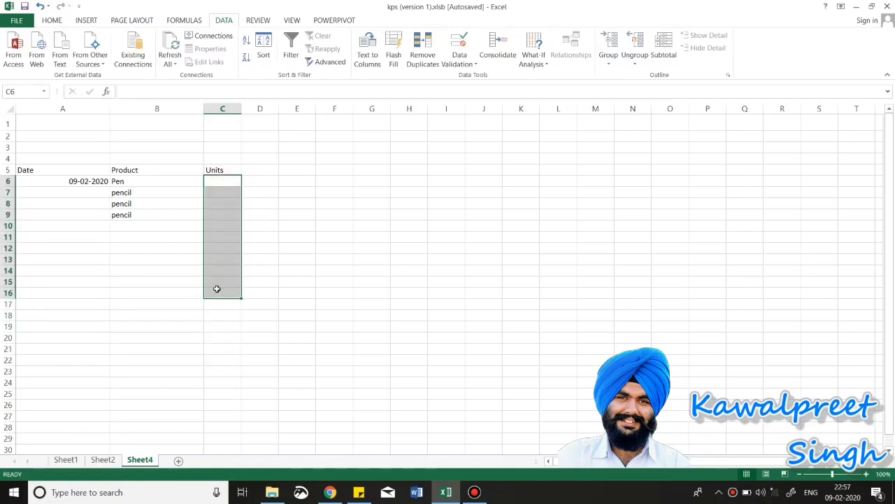
{"action": "left_click", "coordinate": [463, 65]}
{"action": "left_click", "coordinate": [469, 76]}
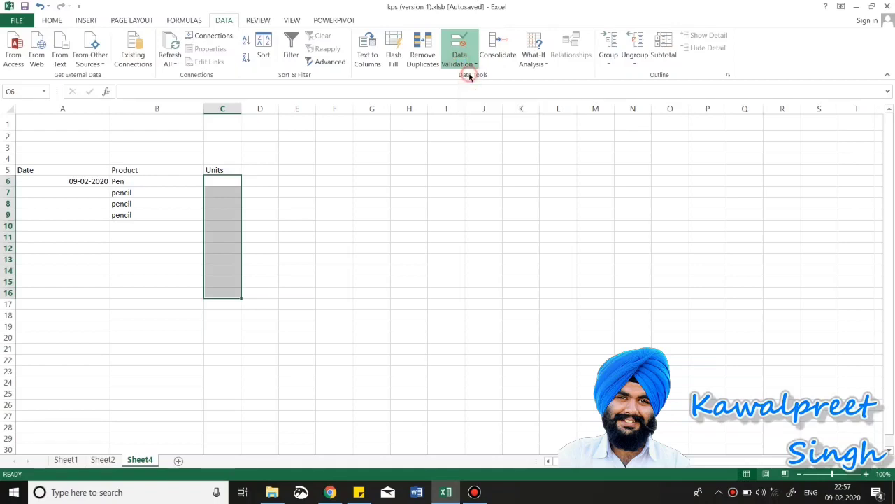
{"action": "left_click", "coordinate": [343, 168]}
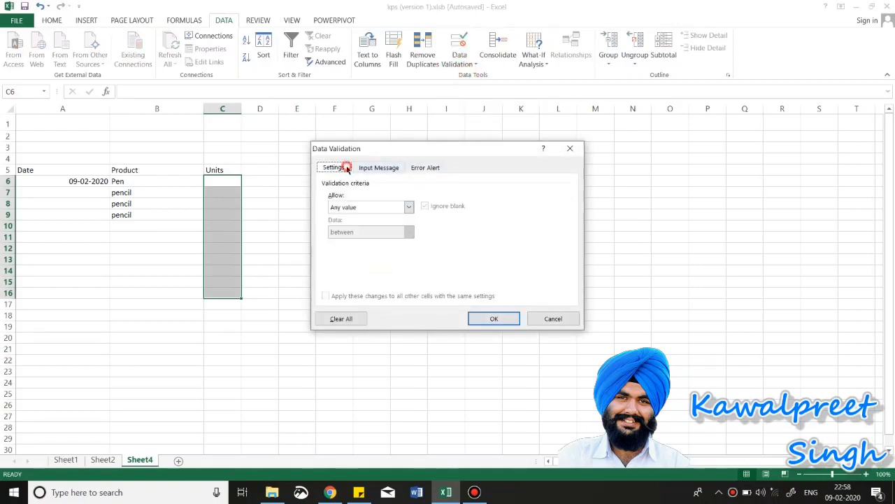
{"action": "left_click", "coordinate": [408, 207]}
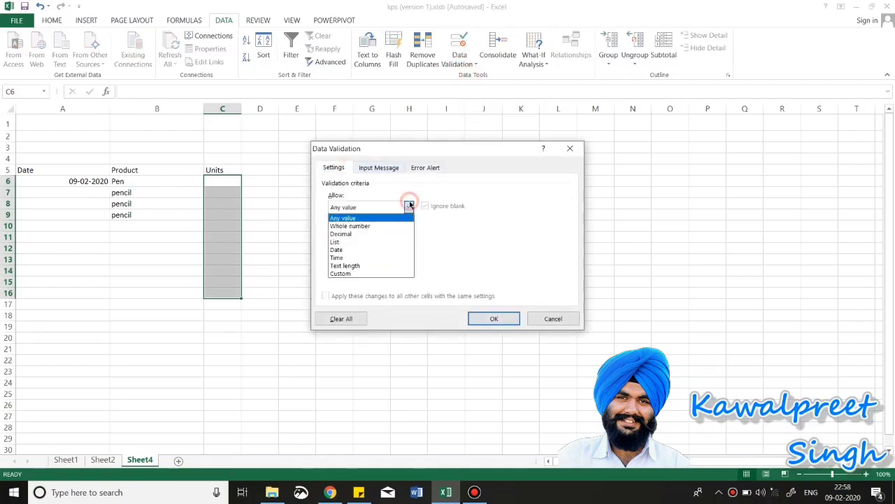
{"action": "left_click", "coordinate": [357, 226]}
Step: Keep the between condition with minimum 5 and maximum 60
{"action": "left_click", "coordinate": [410, 233]}
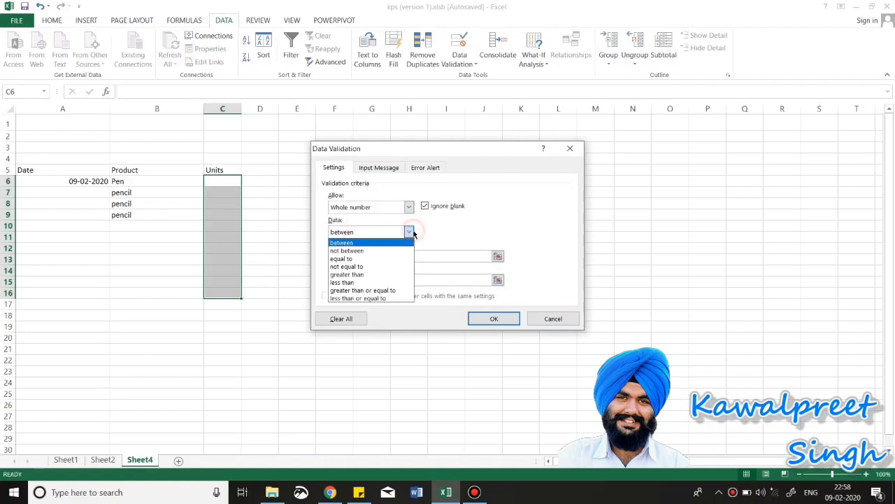
{"action": "left_click", "coordinate": [410, 233]}
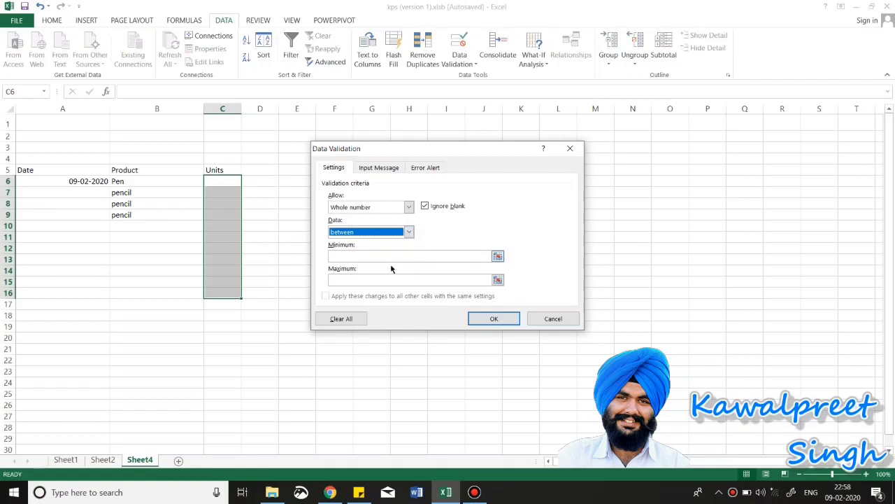
{"action": "left_click", "coordinate": [390, 259]}
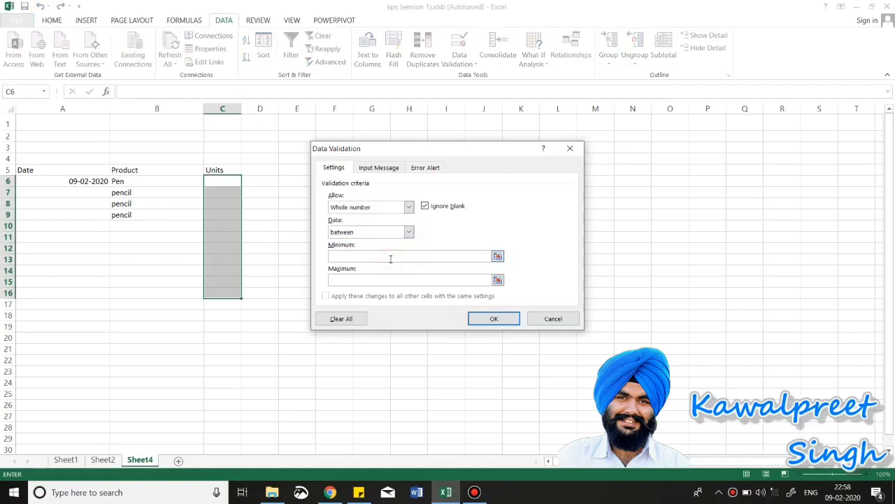
{"action": "type", "text": "0"}
{"action": "left_click", "coordinate": [369, 256]}
{"action": "type", "text": "5"}
{"action": "left_click", "coordinate": [356, 279]}
{"action": "type", "text": "60"}
Step: Add an input message titled 'only 5-60' describing the minimum value
{"action": "left_click", "coordinate": [386, 168]}
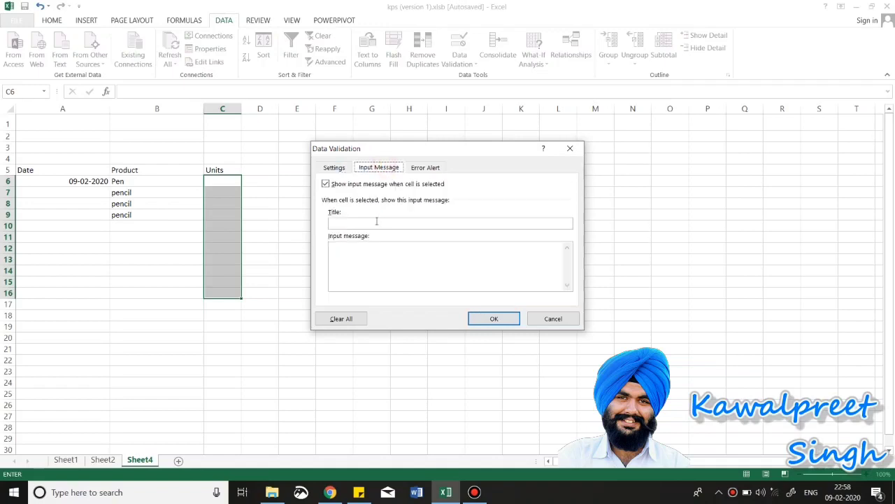
{"action": "left_click", "coordinate": [376, 221]}
{"action": "type", "text": "only 0-60"}
{"action": "left_click", "coordinate": [382, 271]}
{"action": "type", "text": "n"}
{"action": "left_click", "coordinate": [345, 222]}
{"action": "type", "text": "6"}
{"action": "left_click", "coordinate": [353, 253]}
{"action": "type", "text": "minimum v"}
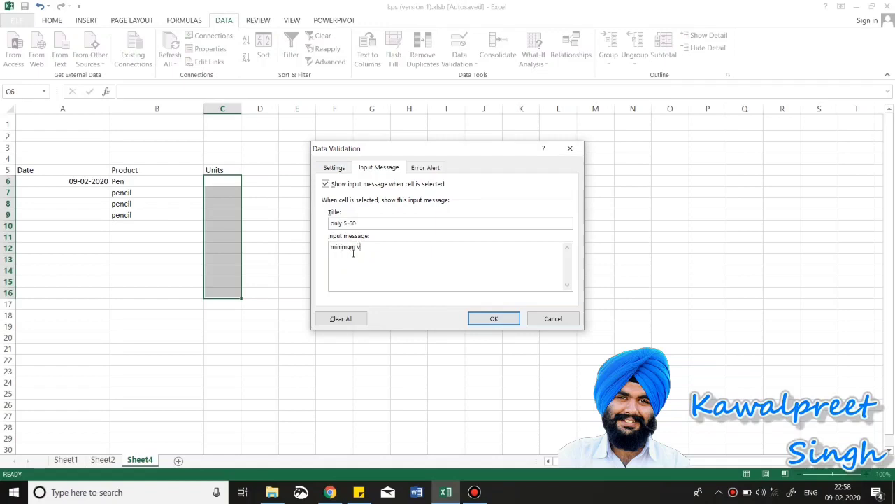
{"action": "type", "text": "alue is 5"}
Step: Give a Stop error alert titled 'Wrong Value' with a message, and apply the rule
{"action": "left_click", "coordinate": [425, 167]}
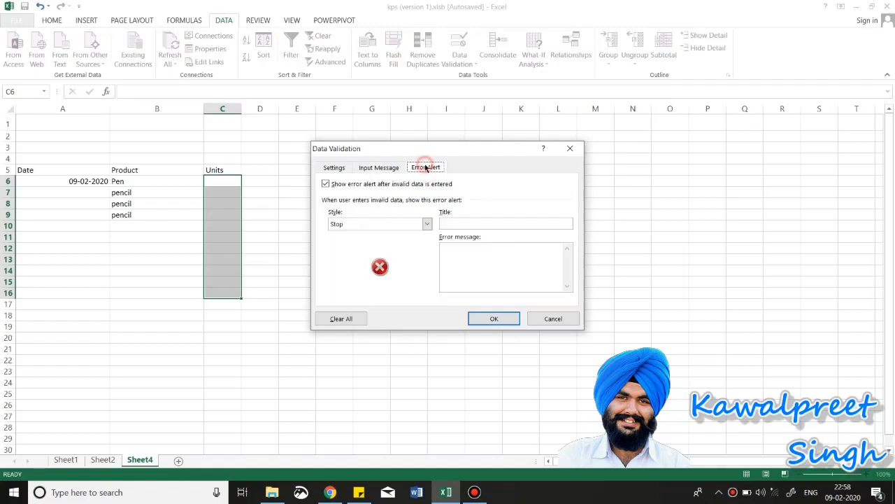
{"action": "left_click", "coordinate": [463, 223]}
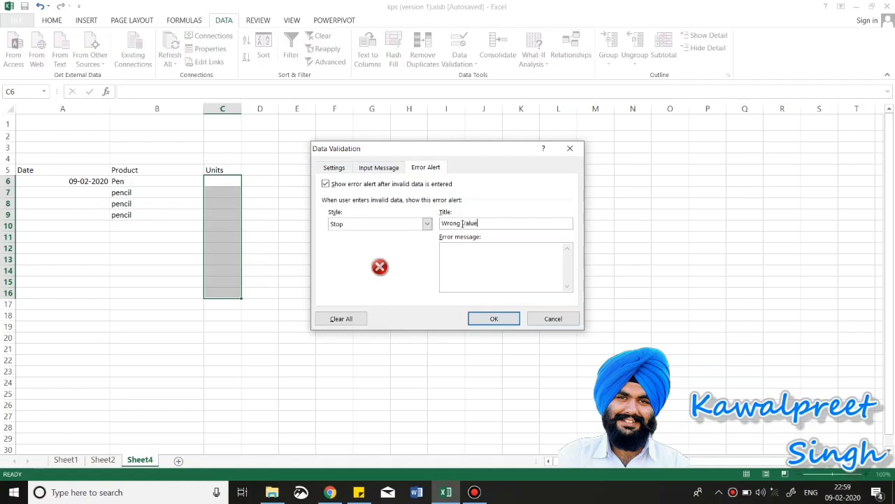
{"action": "left_click", "coordinate": [463, 249]}
{"action": "type", "text": "essage"}
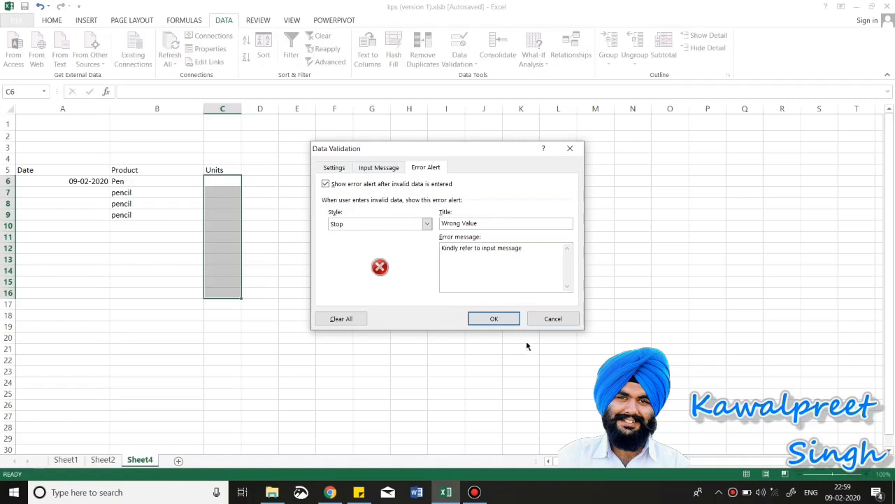
{"action": "left_click", "coordinate": [493, 318]}
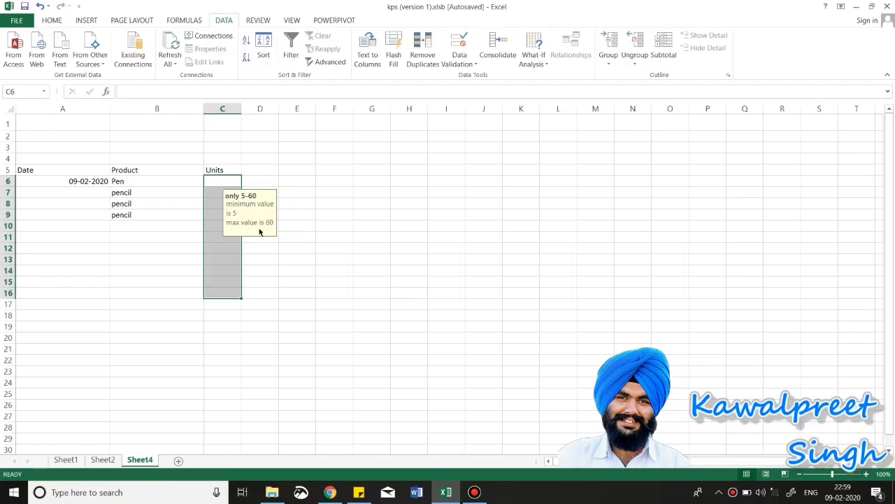
Step: Test 4 in C6, cancel the rejection, then enter 5 in C6
{"action": "left_click", "coordinate": [222, 182]}
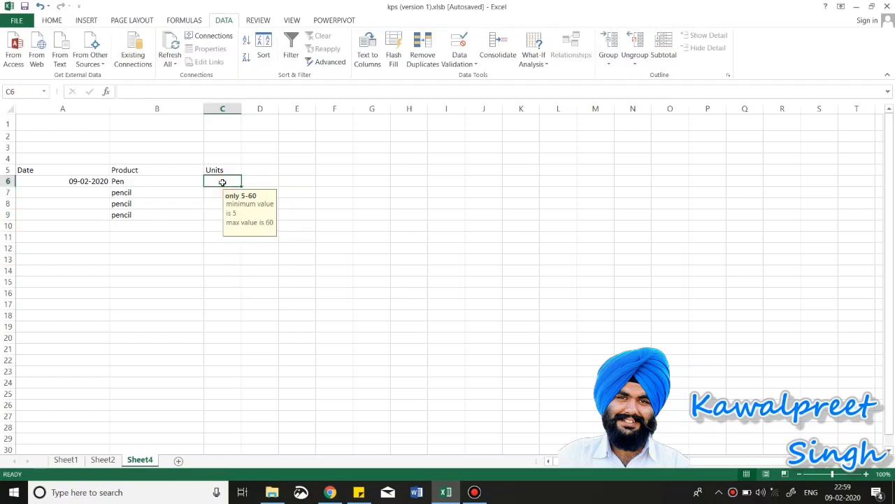
{"action": "type", "text": "4"}
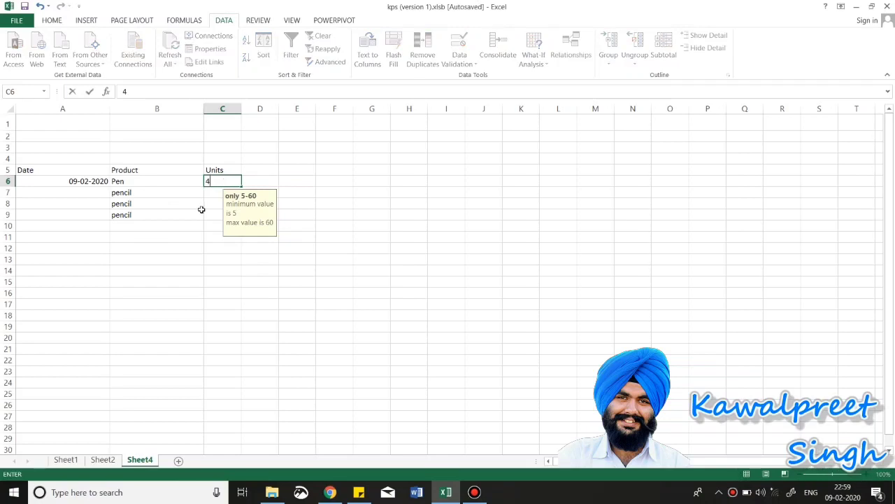
{"action": "left_click", "coordinate": [214, 206]}
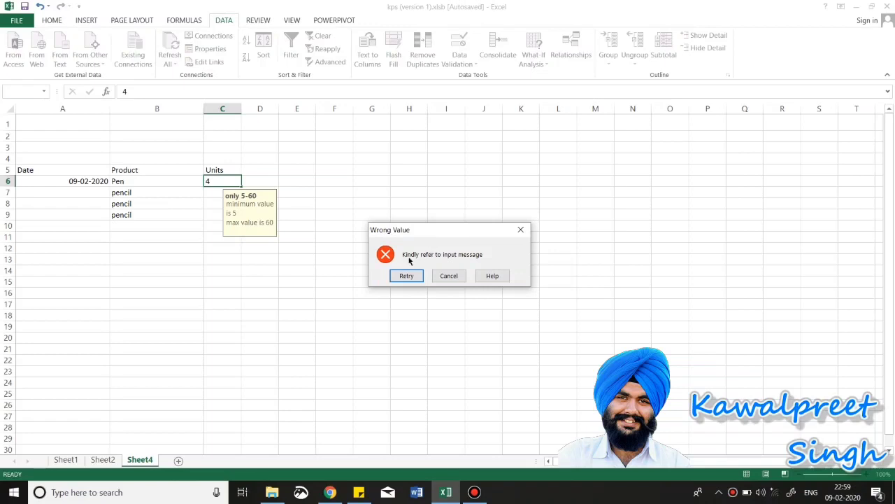
{"action": "left_click", "coordinate": [449, 276]}
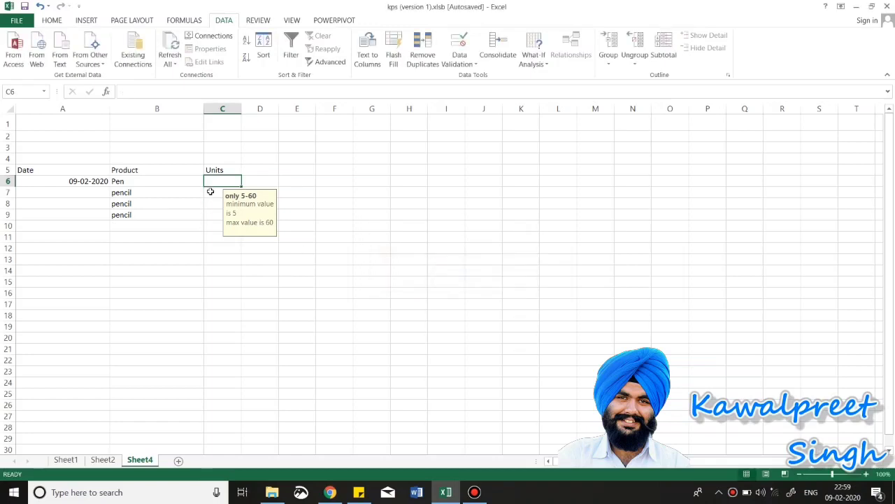
{"action": "type", "text": "5"}
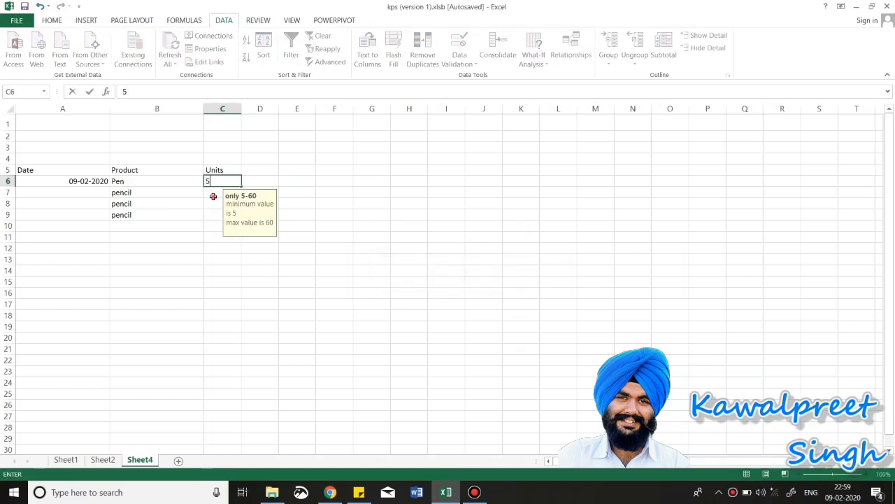
{"action": "key", "text": "Return"}
Step: Enter 55 and 60 in C7:C8, then test 61 in C9 and cancel the rejection
{"action": "type", "text": "55"}
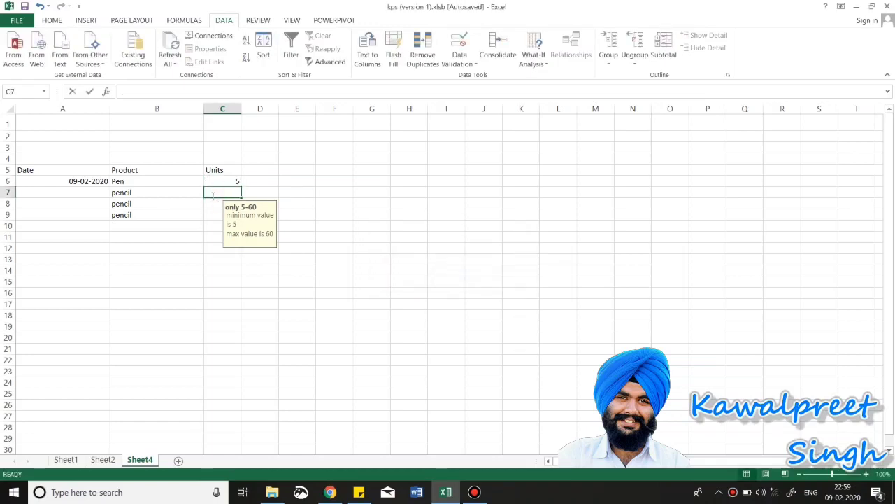
{"action": "left_click", "coordinate": [214, 205]}
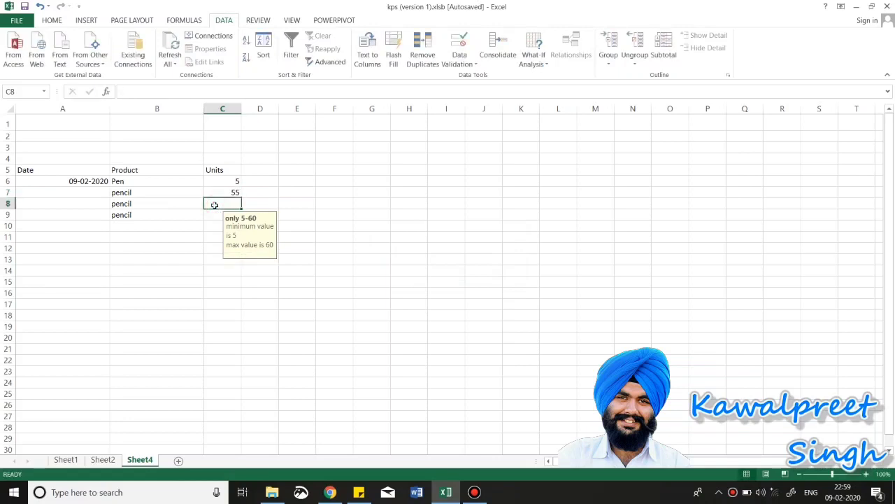
{"action": "type", "text": "60"}
{"action": "left_click", "coordinate": [213, 211]}
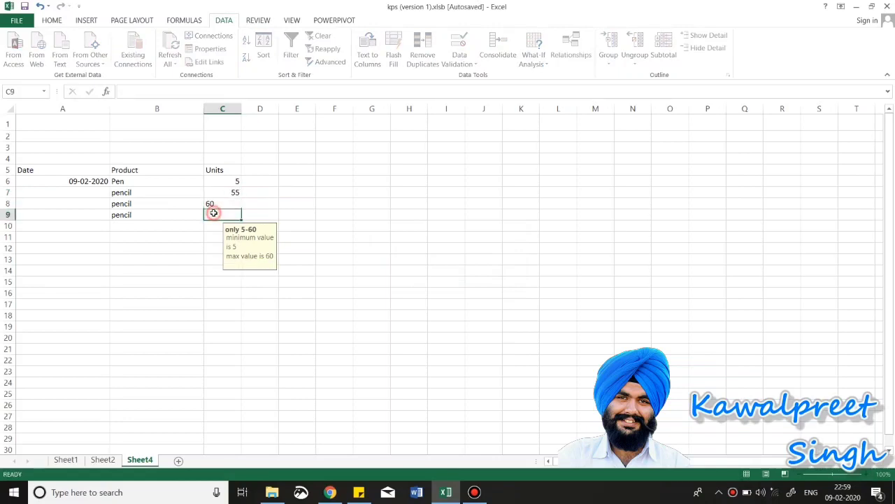
{"action": "type", "text": "61"}
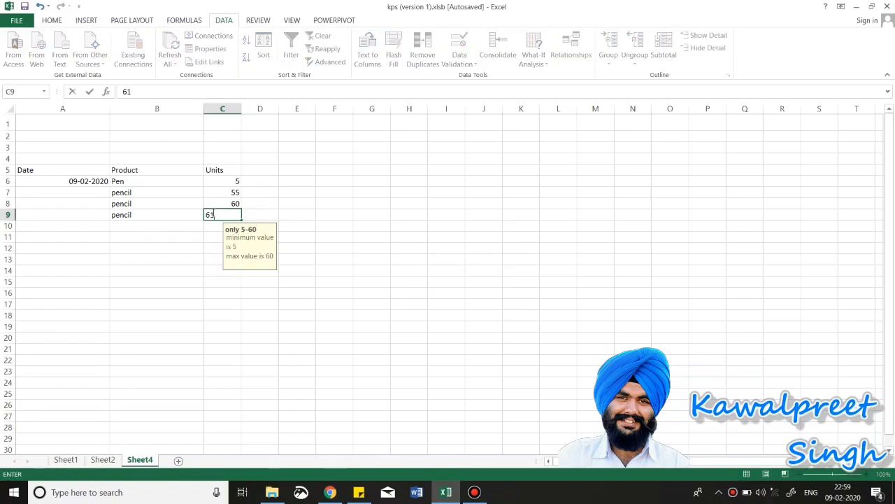
{"action": "key", "text": "Return"}
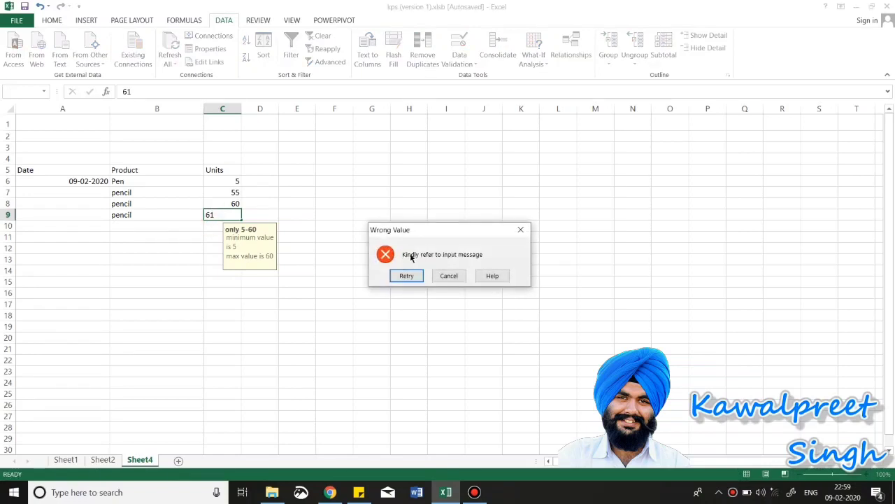
{"action": "left_click", "coordinate": [448, 276]}
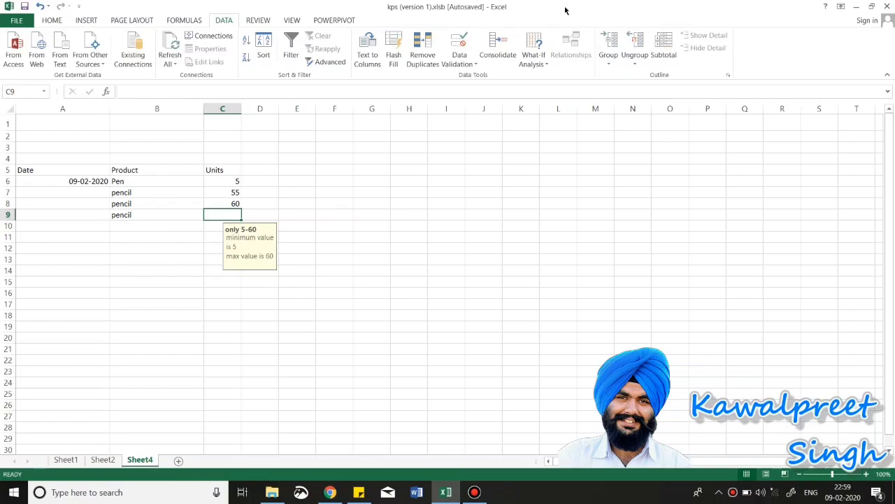
{"action": "left_click", "coordinate": [461, 64]}
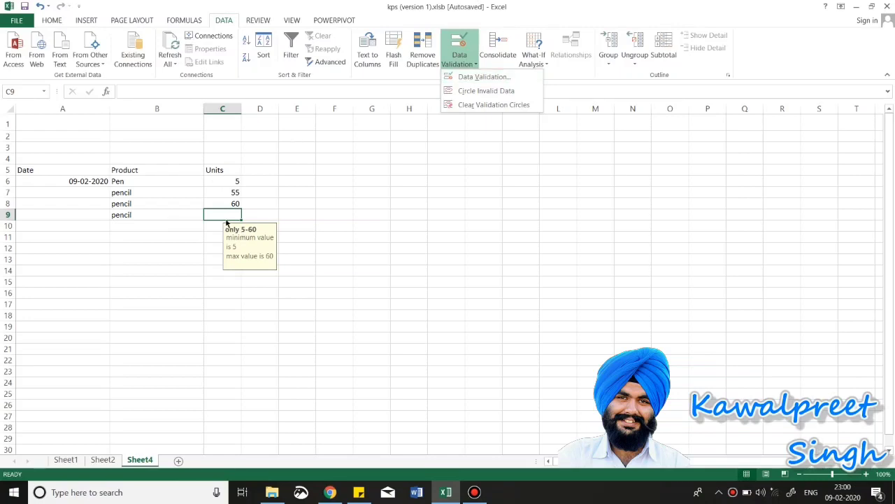
Step: Delete the finished 'Data Validation' topic from the sticky note
{"action": "left_click", "coordinate": [358, 492]}
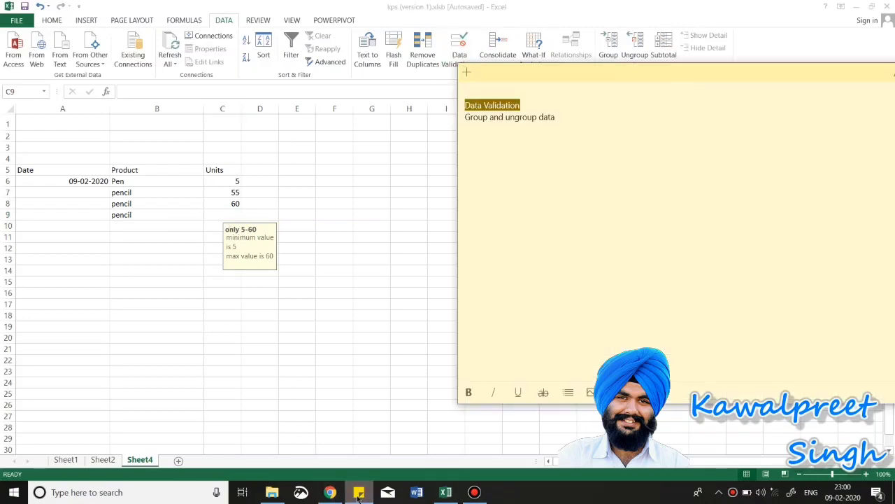
{"action": "key", "text": "BackSpace"}
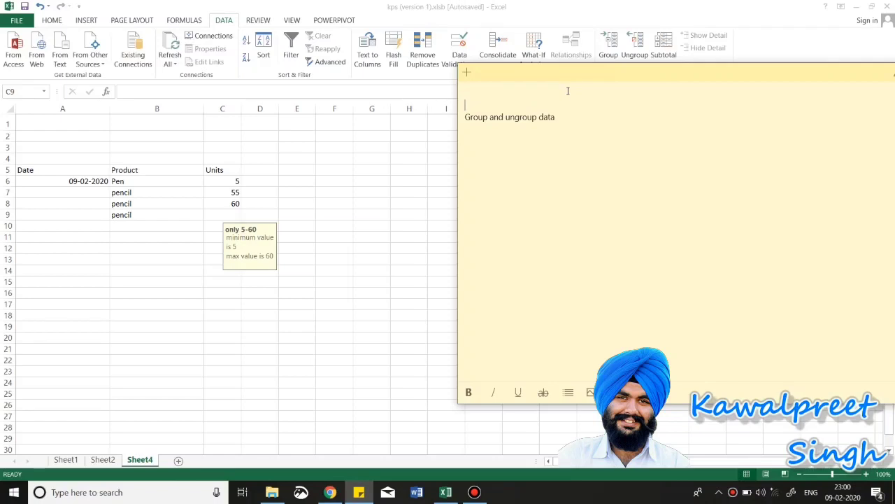
{"action": "left_click", "coordinate": [290, 310]}
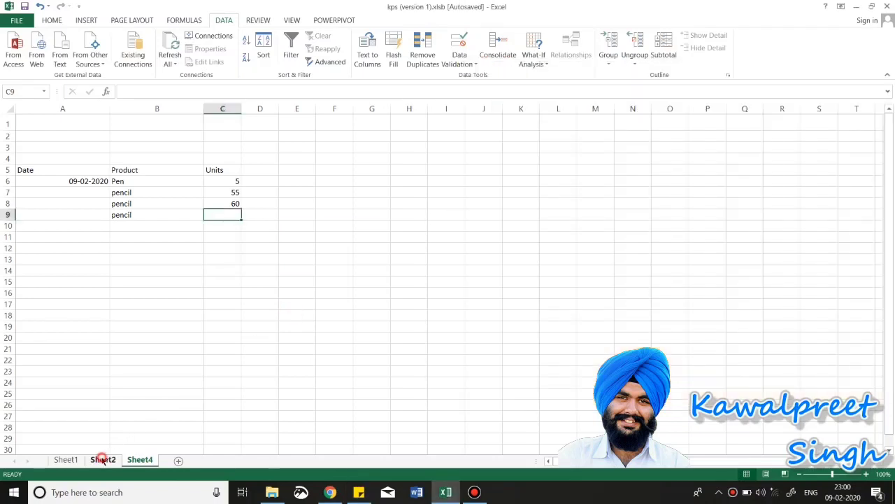
Step: On Sheet2, clear the filter from the Total column to show all rows
{"action": "left_click", "coordinate": [103, 460]}
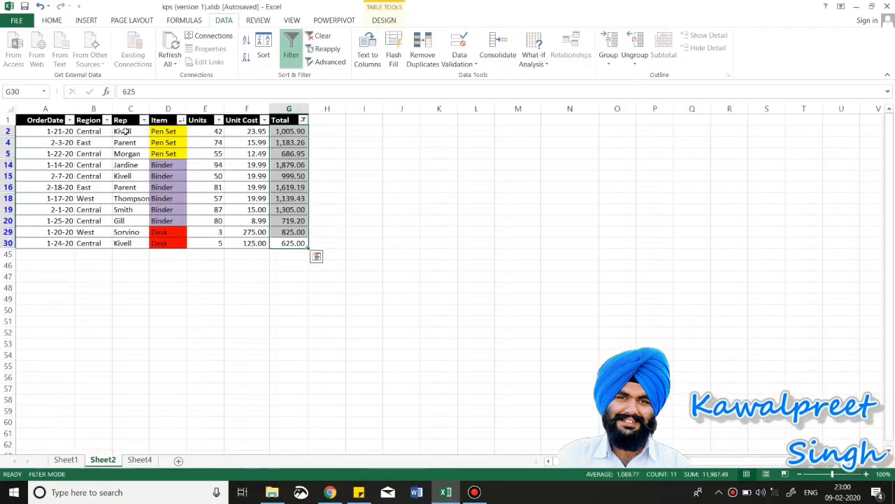
{"action": "left_click", "coordinate": [303, 120]}
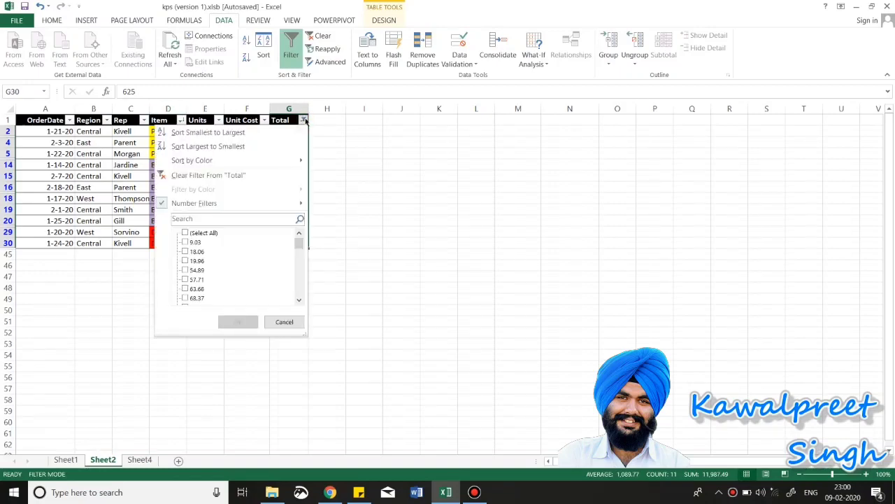
{"action": "left_click", "coordinate": [253, 176]}
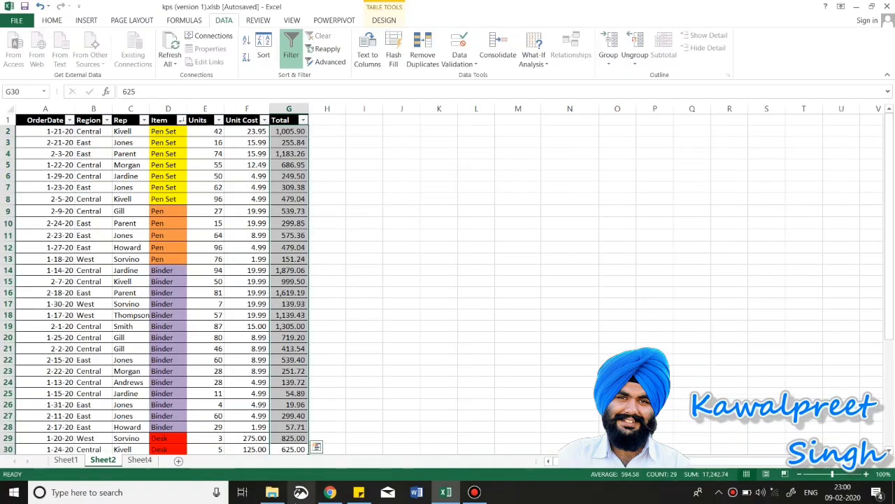
{"action": "left_click", "coordinate": [356, 495]}
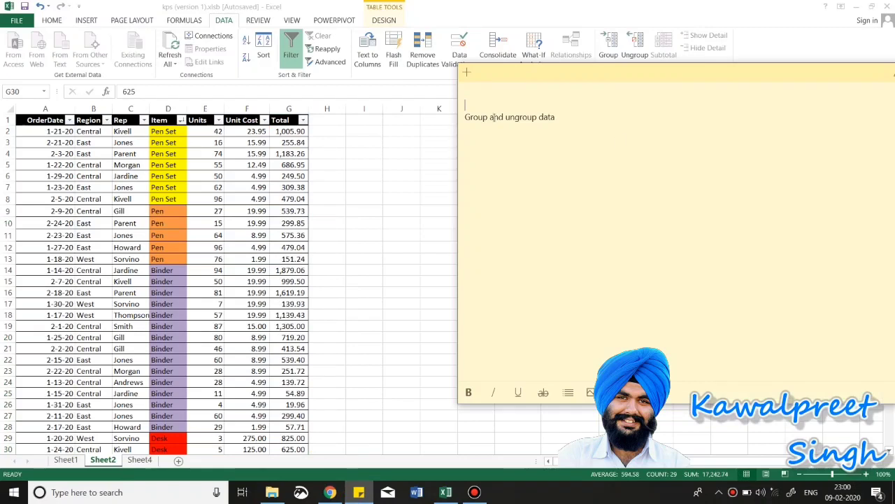
{"action": "left_click", "coordinate": [394, 210]}
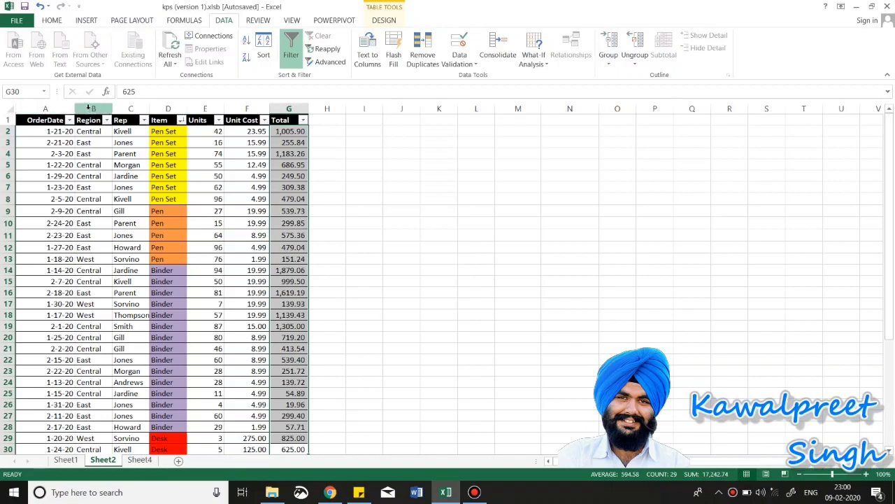
Step: Group Region and Rep columns B:C, collapse, expand and collapse them, then select rows 2–8
{"action": "left_click_drag", "start_coordinate": [91, 108], "coordinate": [139, 104]}
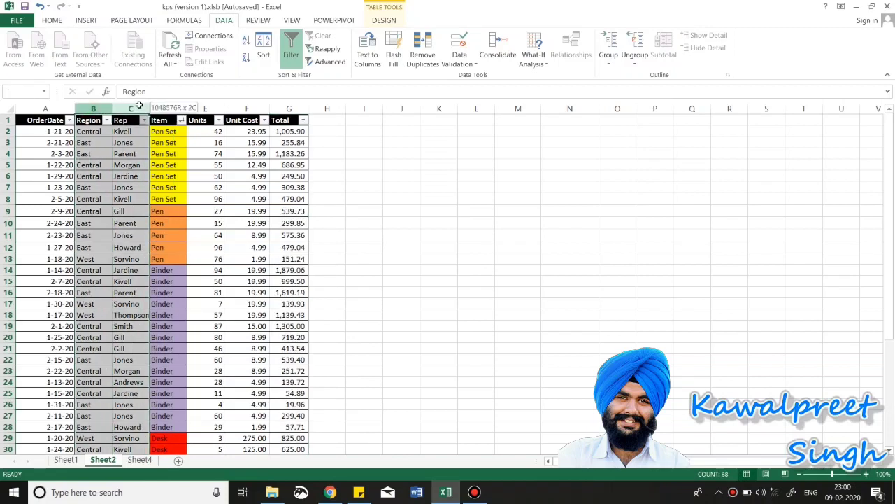
{"action": "left_click_drag", "start_coordinate": [140, 104], "coordinate": [139, 104]}
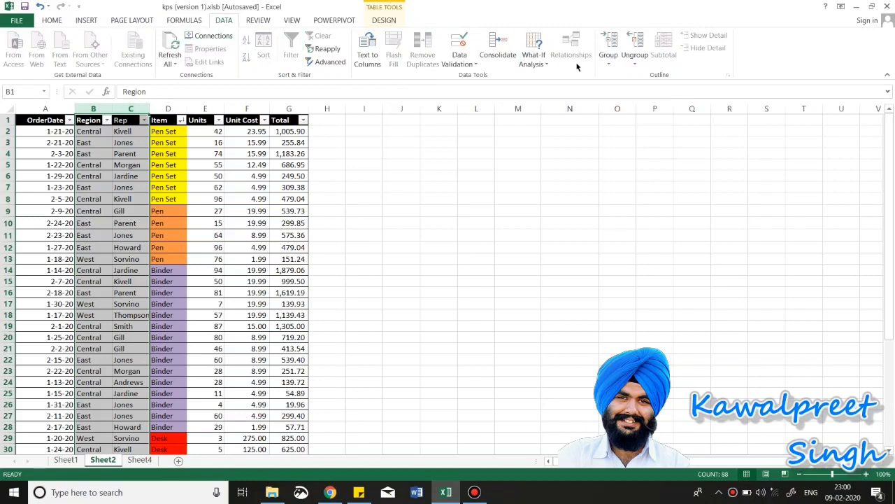
{"action": "left_click", "coordinate": [608, 61]}
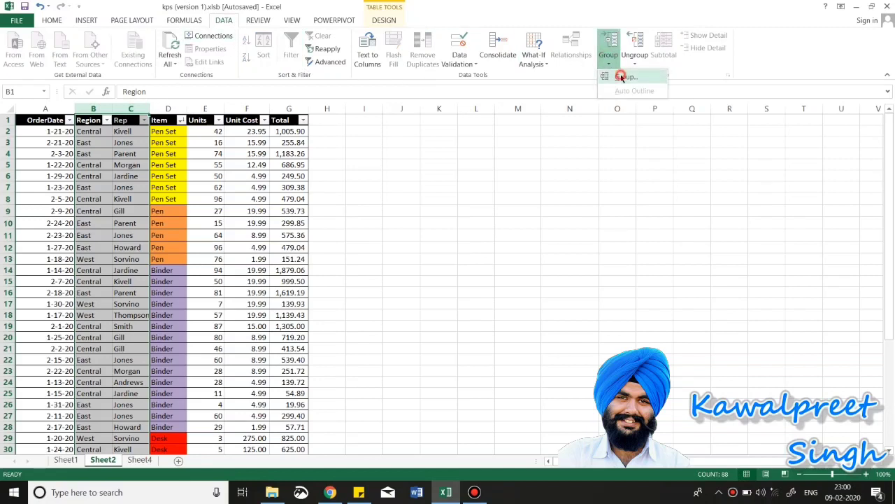
{"action": "left_click", "coordinate": [622, 77]}
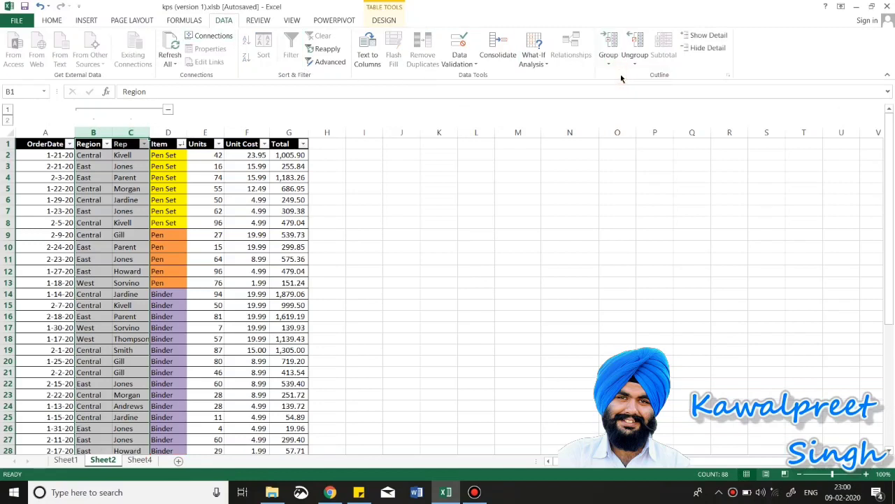
{"action": "left_click", "coordinate": [170, 112]}
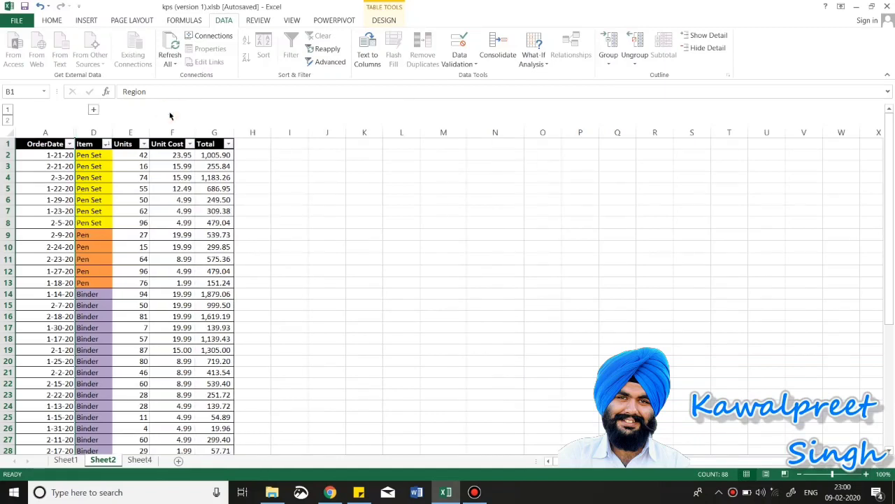
{"action": "left_click", "coordinate": [95, 111]}
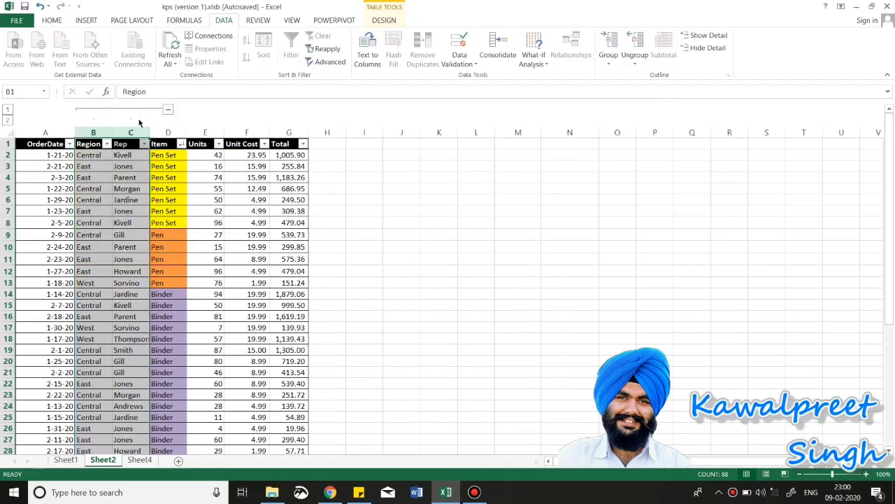
{"action": "left_click", "coordinate": [168, 111]}
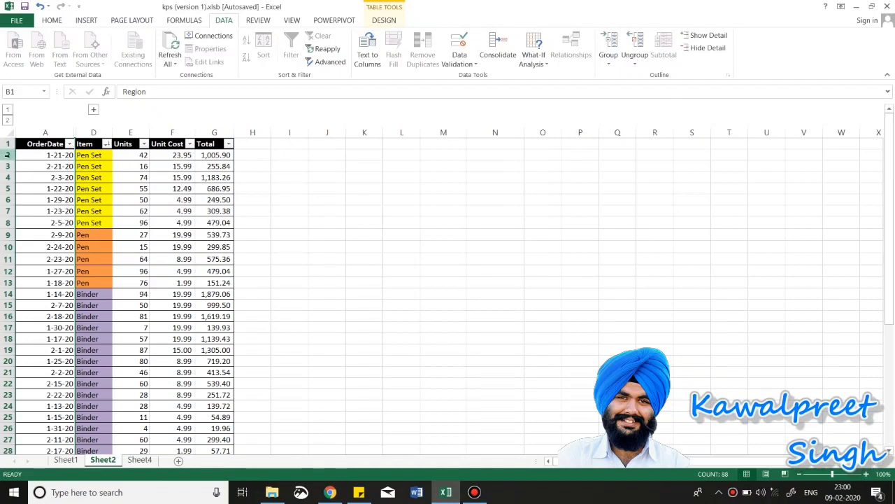
{"action": "left_click_drag", "start_coordinate": [7, 154], "coordinate": [7, 222]}
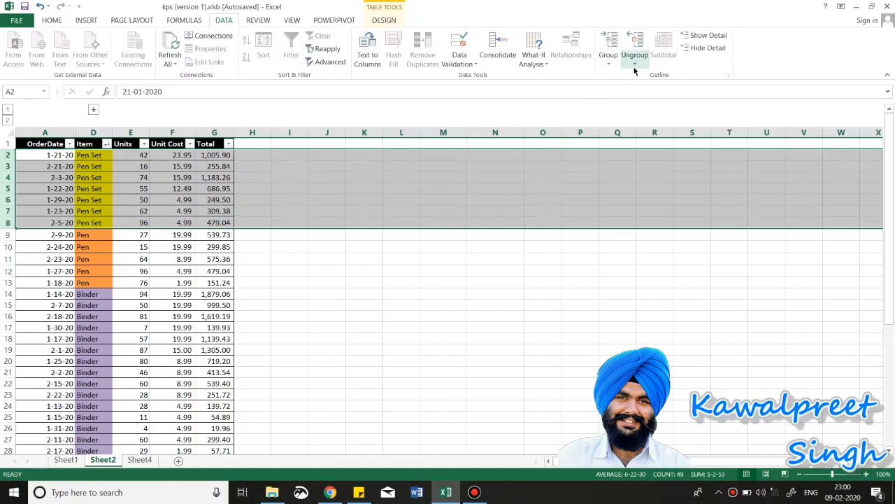
Step: Group rows 2–8, collapse and expand them, and reshow the Region and Rep columns
{"action": "left_click", "coordinate": [609, 62]}
{"action": "left_click", "coordinate": [615, 77]}
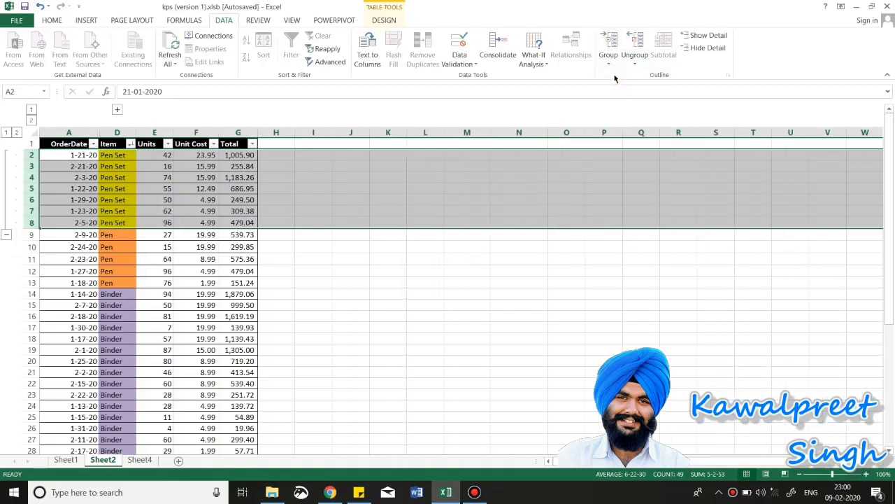
{"action": "left_click", "coordinate": [9, 236]}
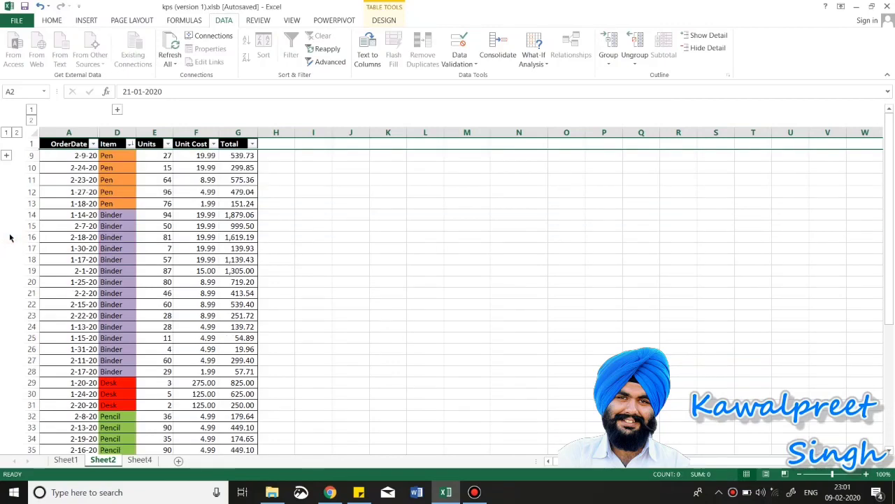
{"action": "left_click", "coordinate": [6, 155]}
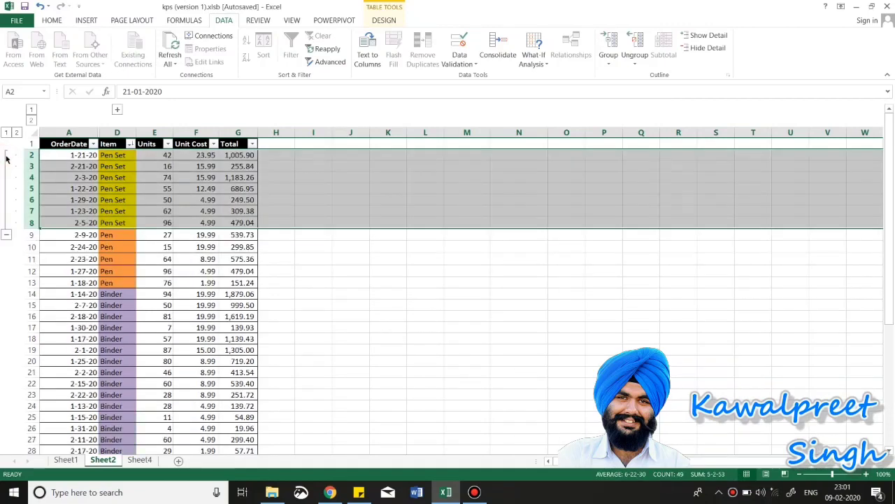
{"action": "left_click", "coordinate": [181, 248]}
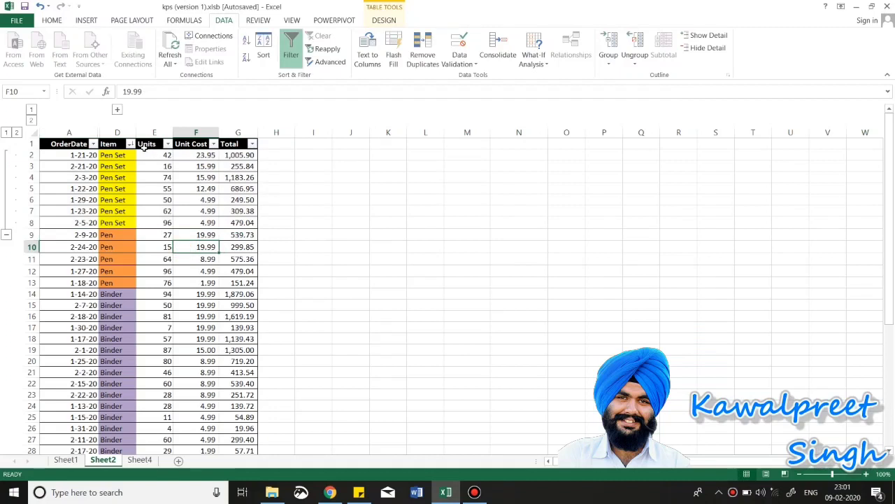
{"action": "left_click", "coordinate": [118, 110]}
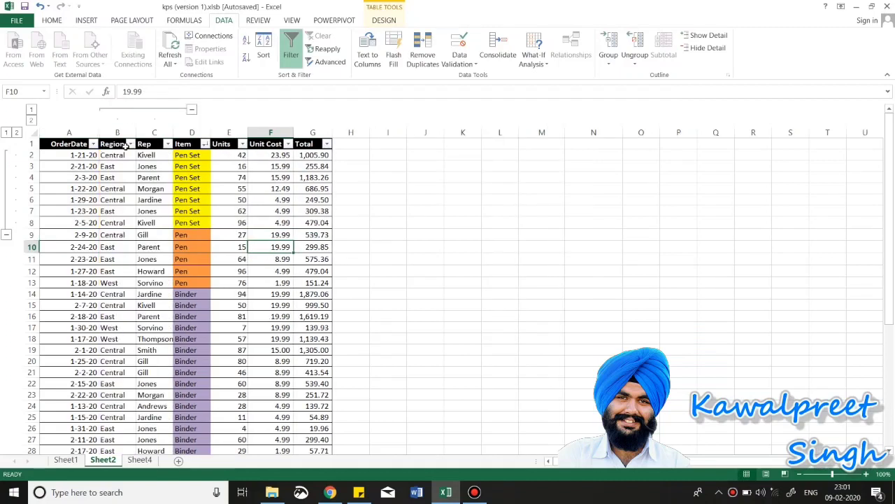
Step: Ungroup columns B:D and ungroup the rows via column A, leaving no outline
{"action": "left_click_drag", "start_coordinate": [115, 132], "coordinate": [183, 143]}
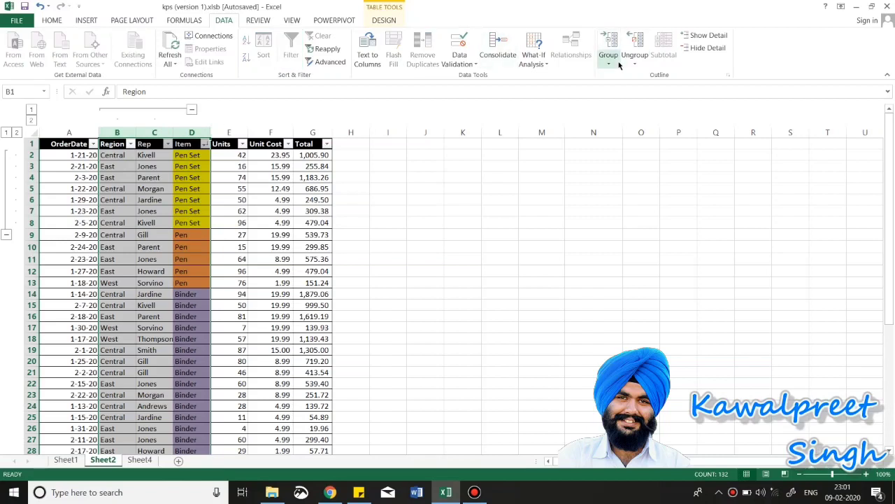
{"action": "left_click", "coordinate": [641, 36]}
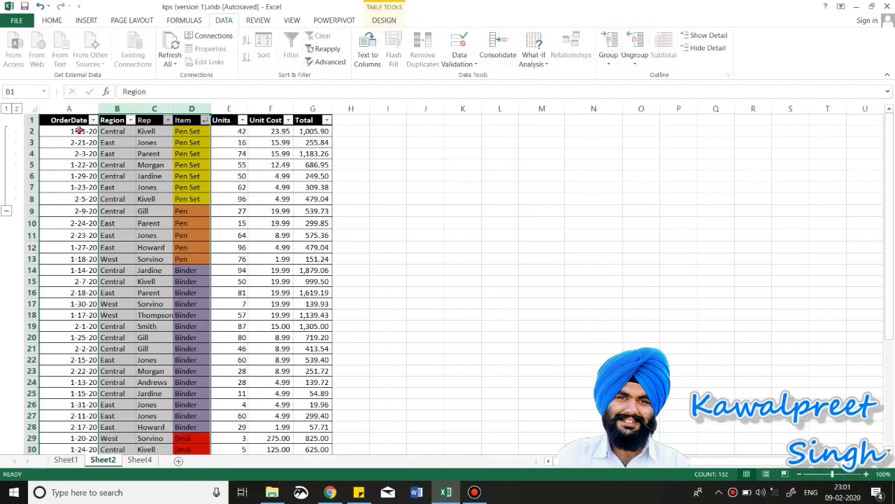
{"action": "left_click_drag", "start_coordinate": [78, 131], "coordinate": [71, 210]}
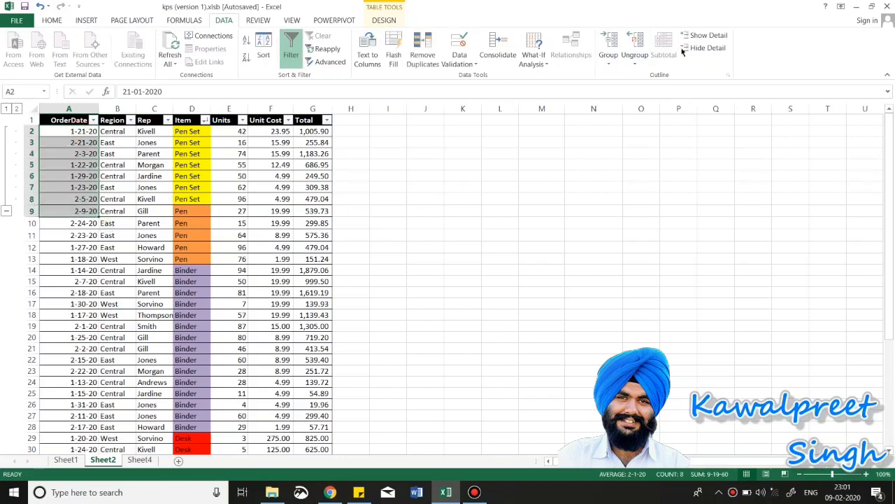
{"action": "left_click", "coordinate": [634, 40]}
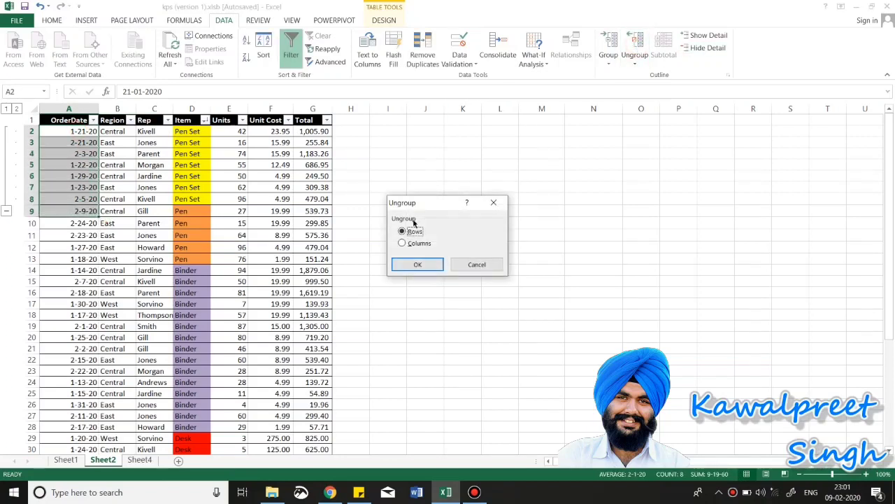
{"action": "left_click", "coordinate": [417, 264]}
{"action": "left_click", "coordinate": [53, 154]}
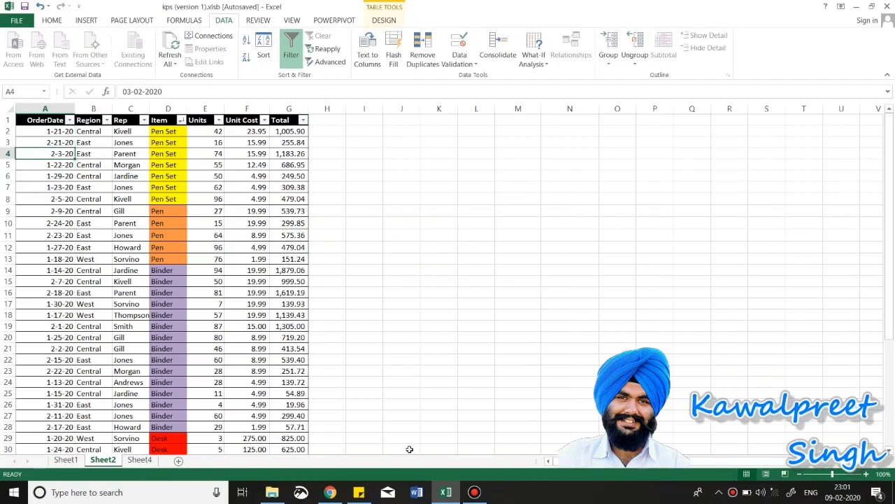
{"action": "left_click", "coordinate": [359, 492]}
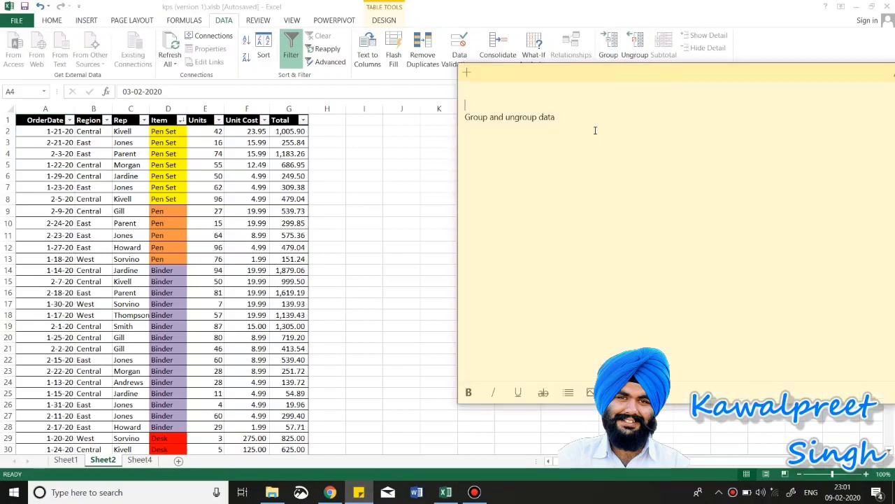
Step: Delete the finished 'Group and ungroup data' line from the sticky note, then bring up Bandicam
{"action": "left_click_drag", "start_coordinate": [592, 123], "coordinate": [453, 118]}
{"action": "key", "text": "BackSpace"}
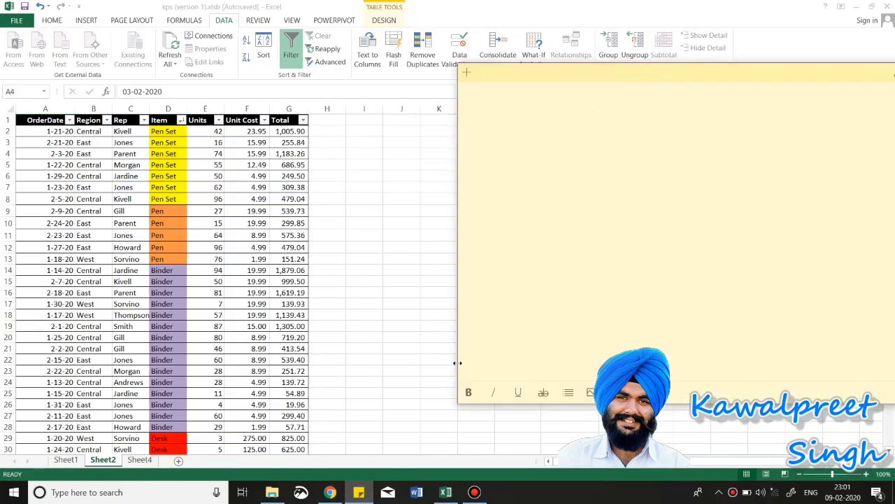
{"action": "left_click", "coordinate": [474, 492]}
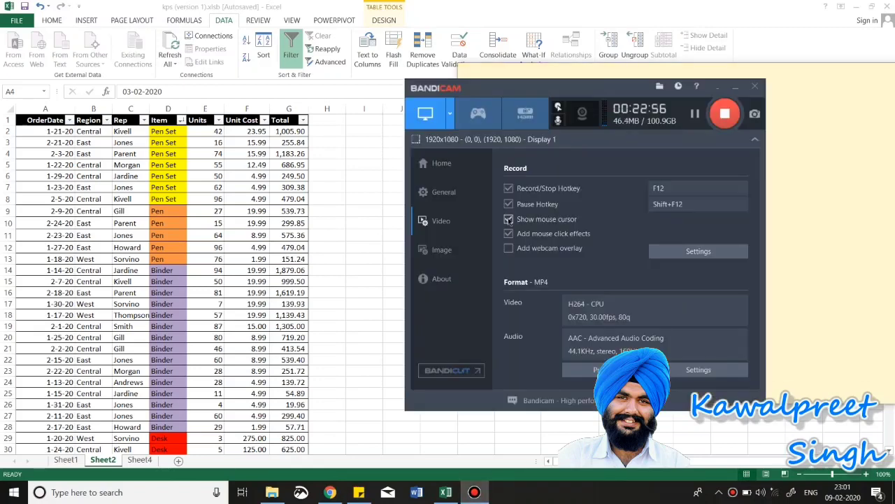